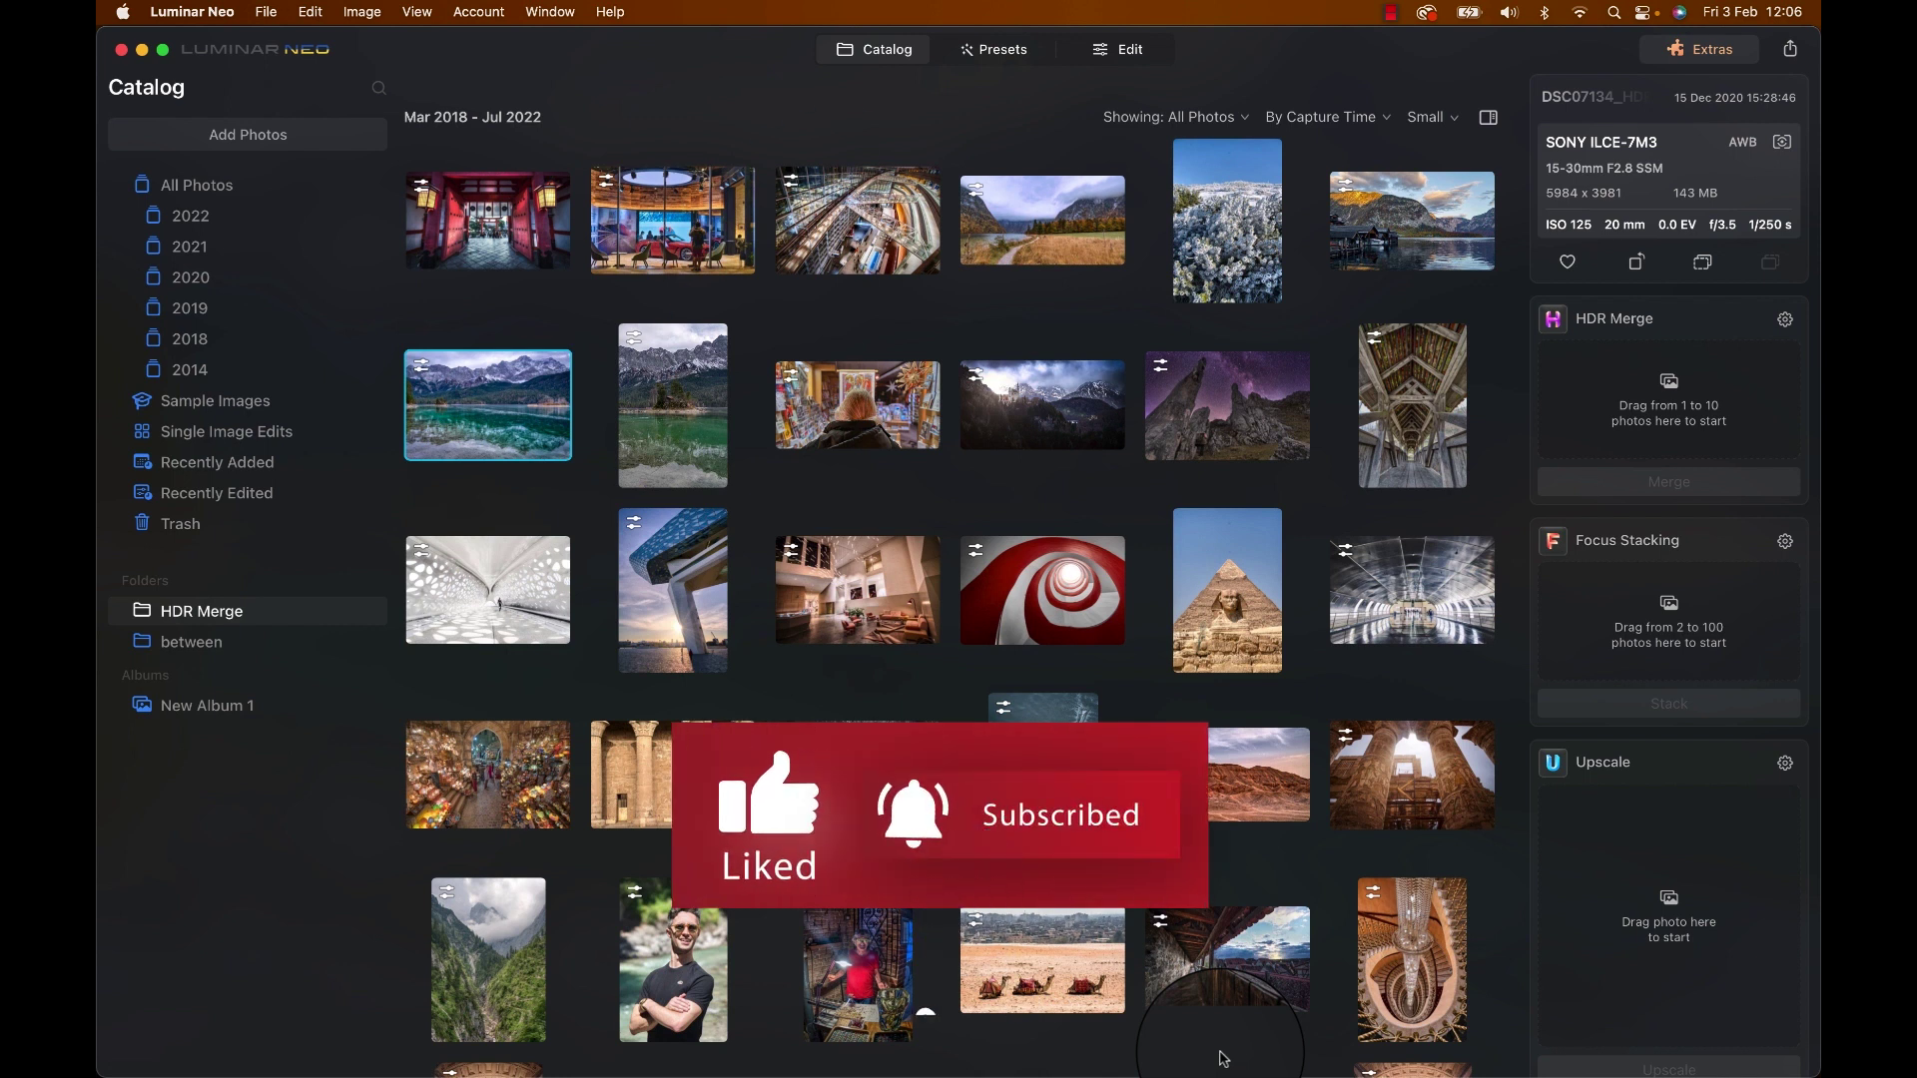
Show every photo in the catalog and review the Showing filter options
{"action": "left_click", "coordinate": [1125, 55]}
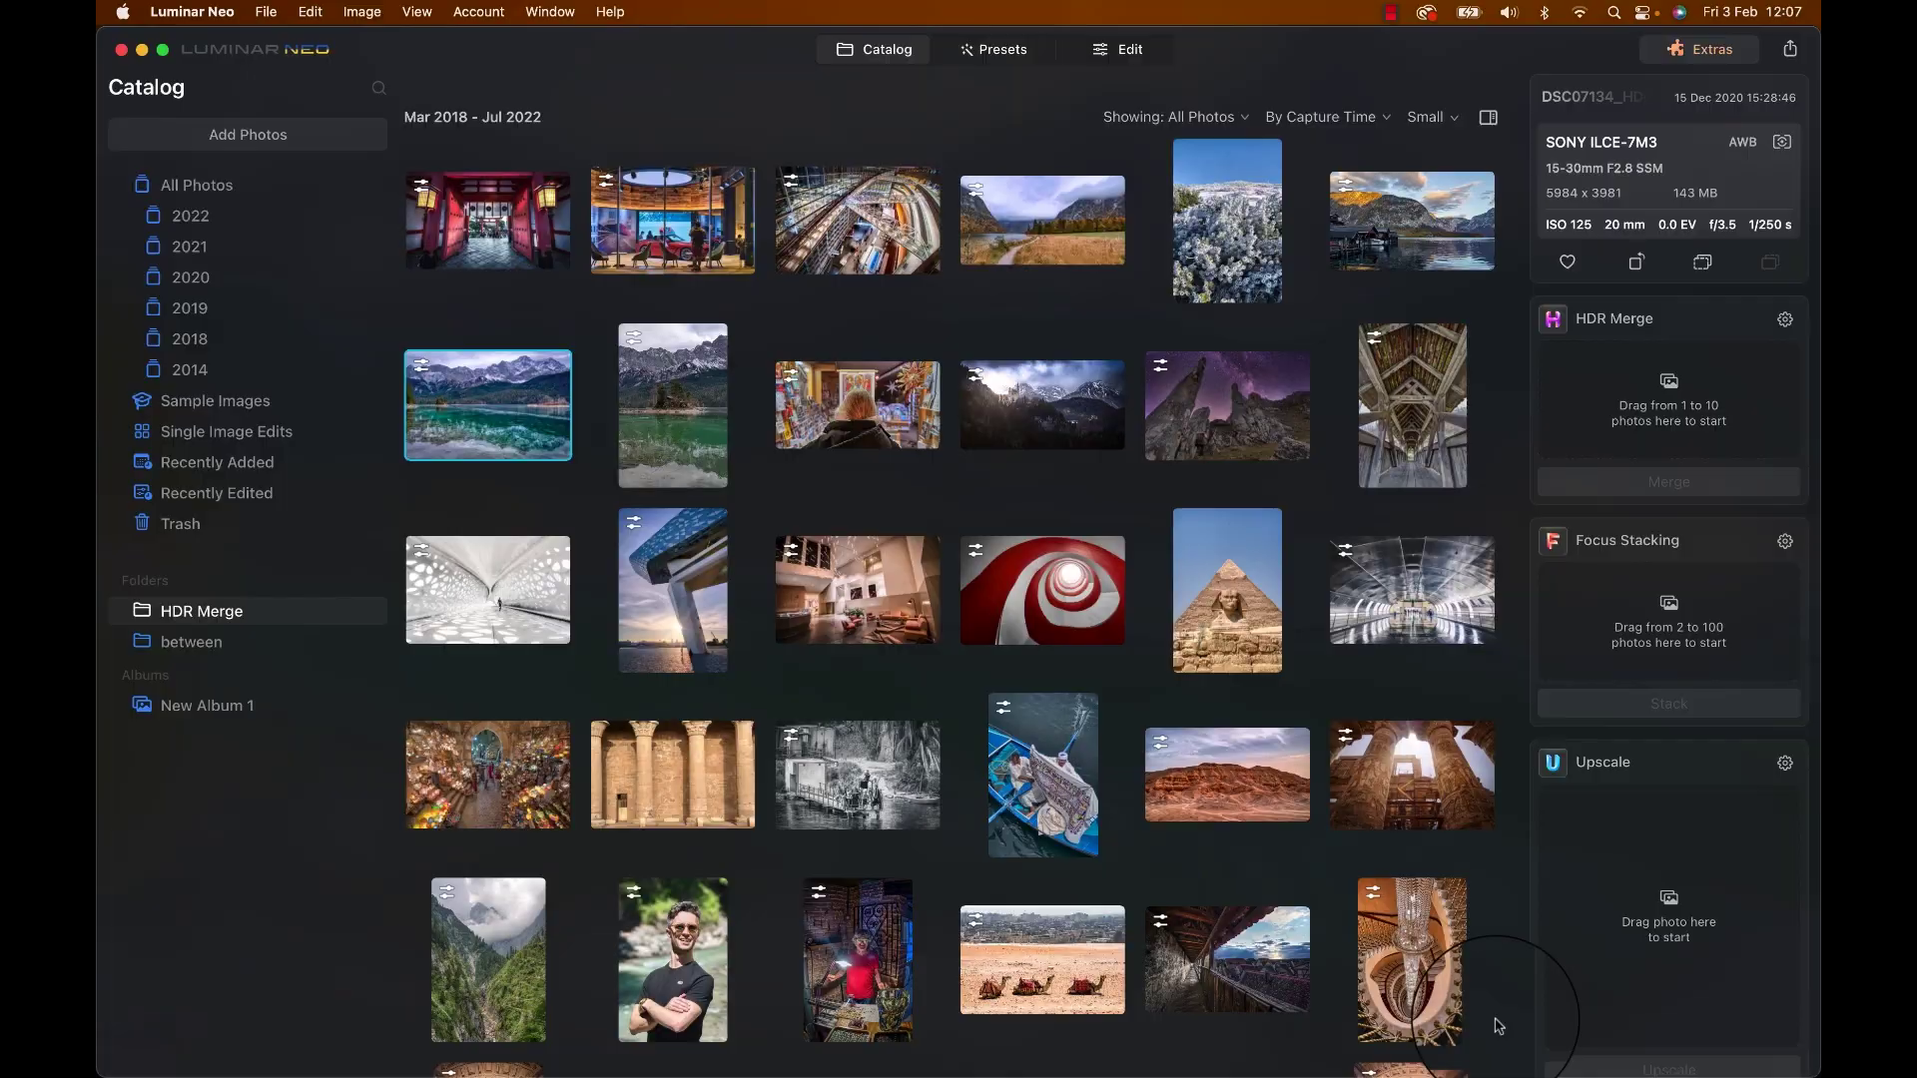
{"action": "left_click", "coordinate": [248, 188]}
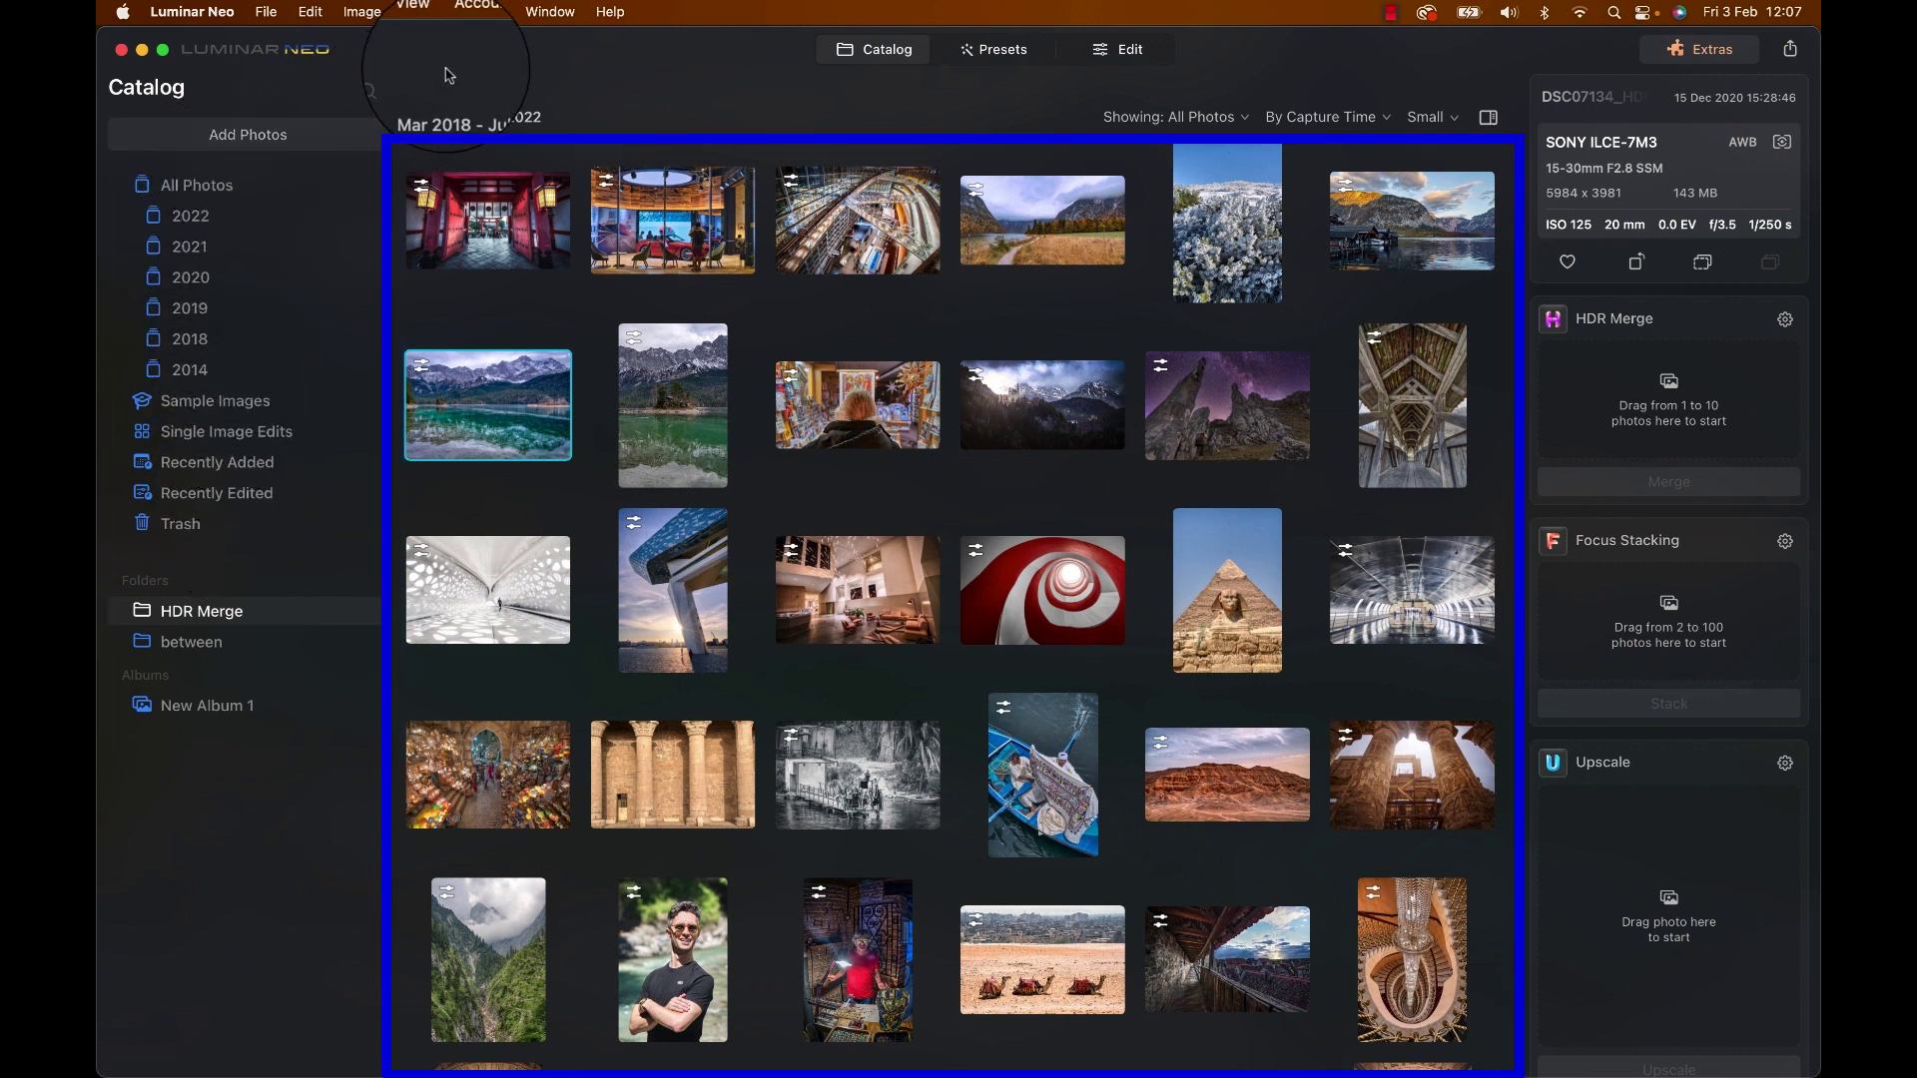
{"action": "left_click", "coordinate": [1245, 118]}
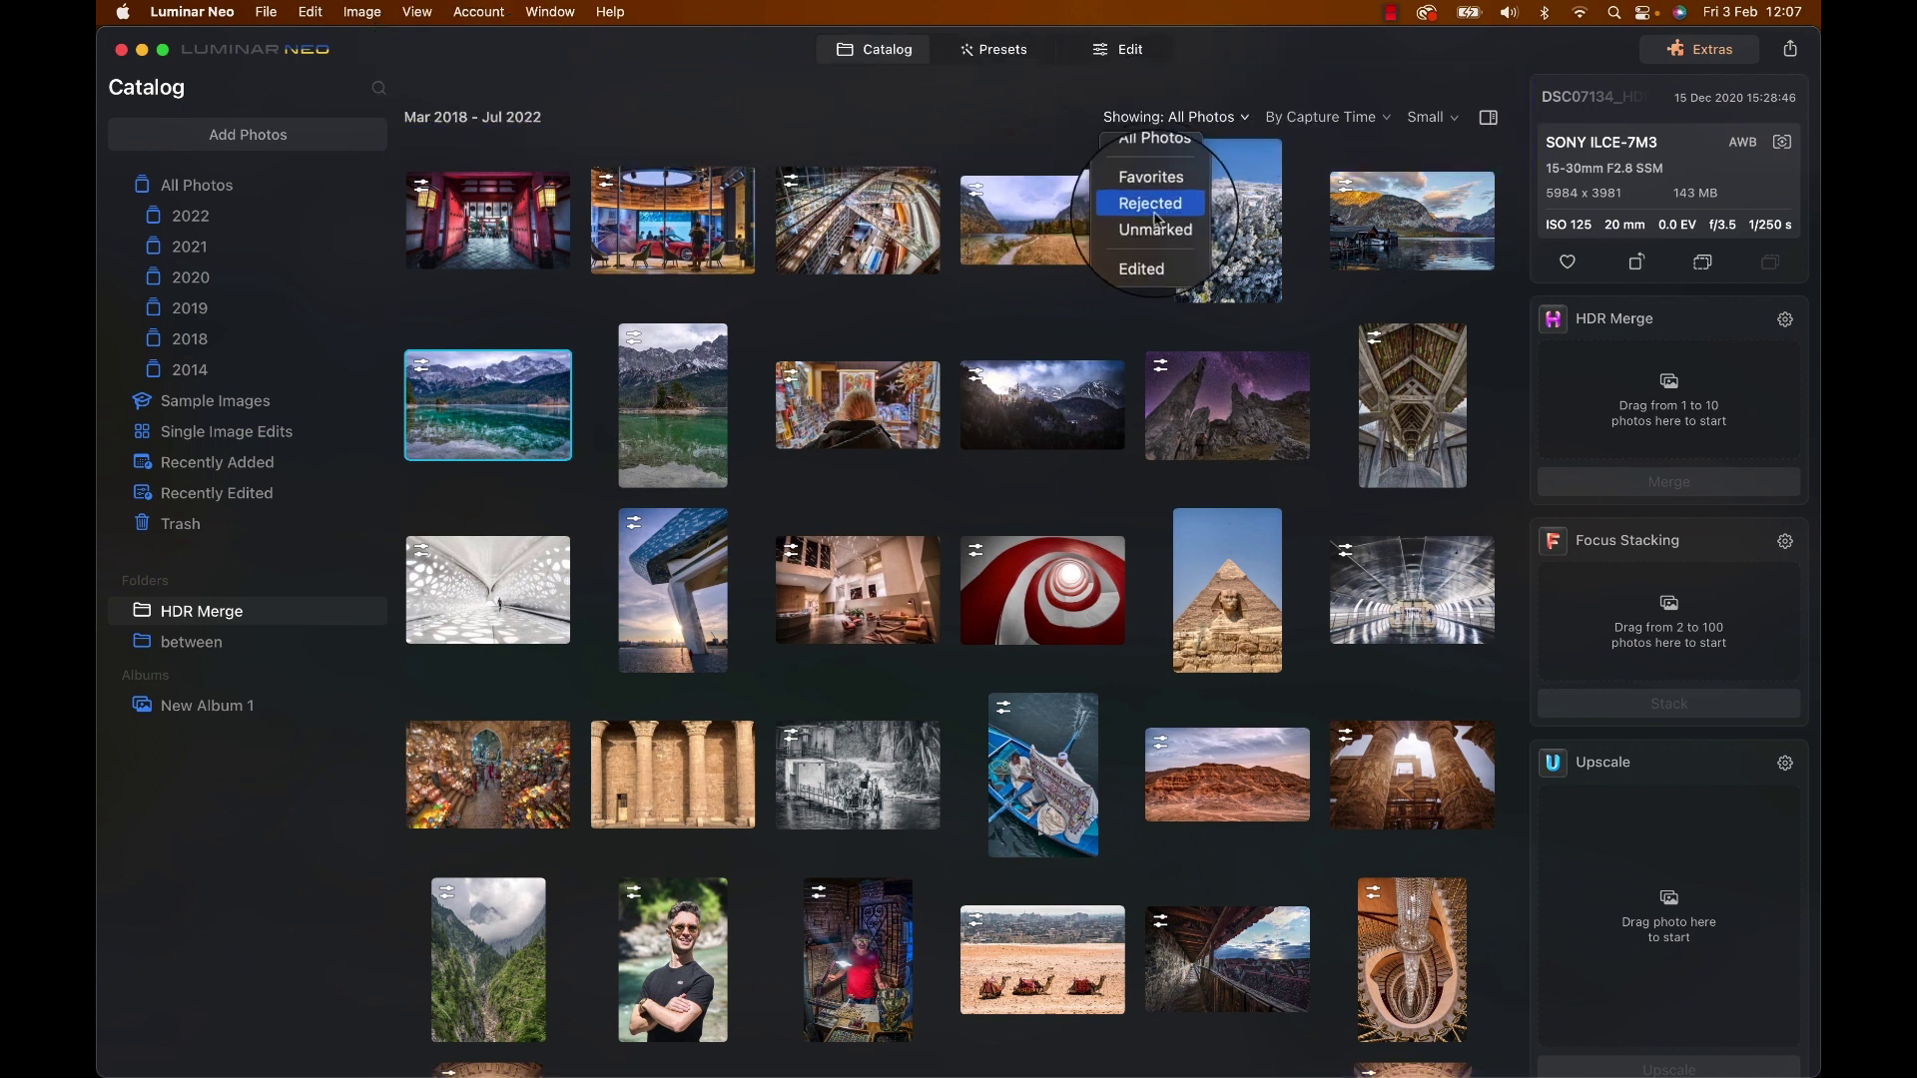
Switch the thumbnails to medium size, then back to small
{"action": "left_click", "coordinate": [1431, 116]}
{"action": "left_click", "coordinate": [1453, 182]}
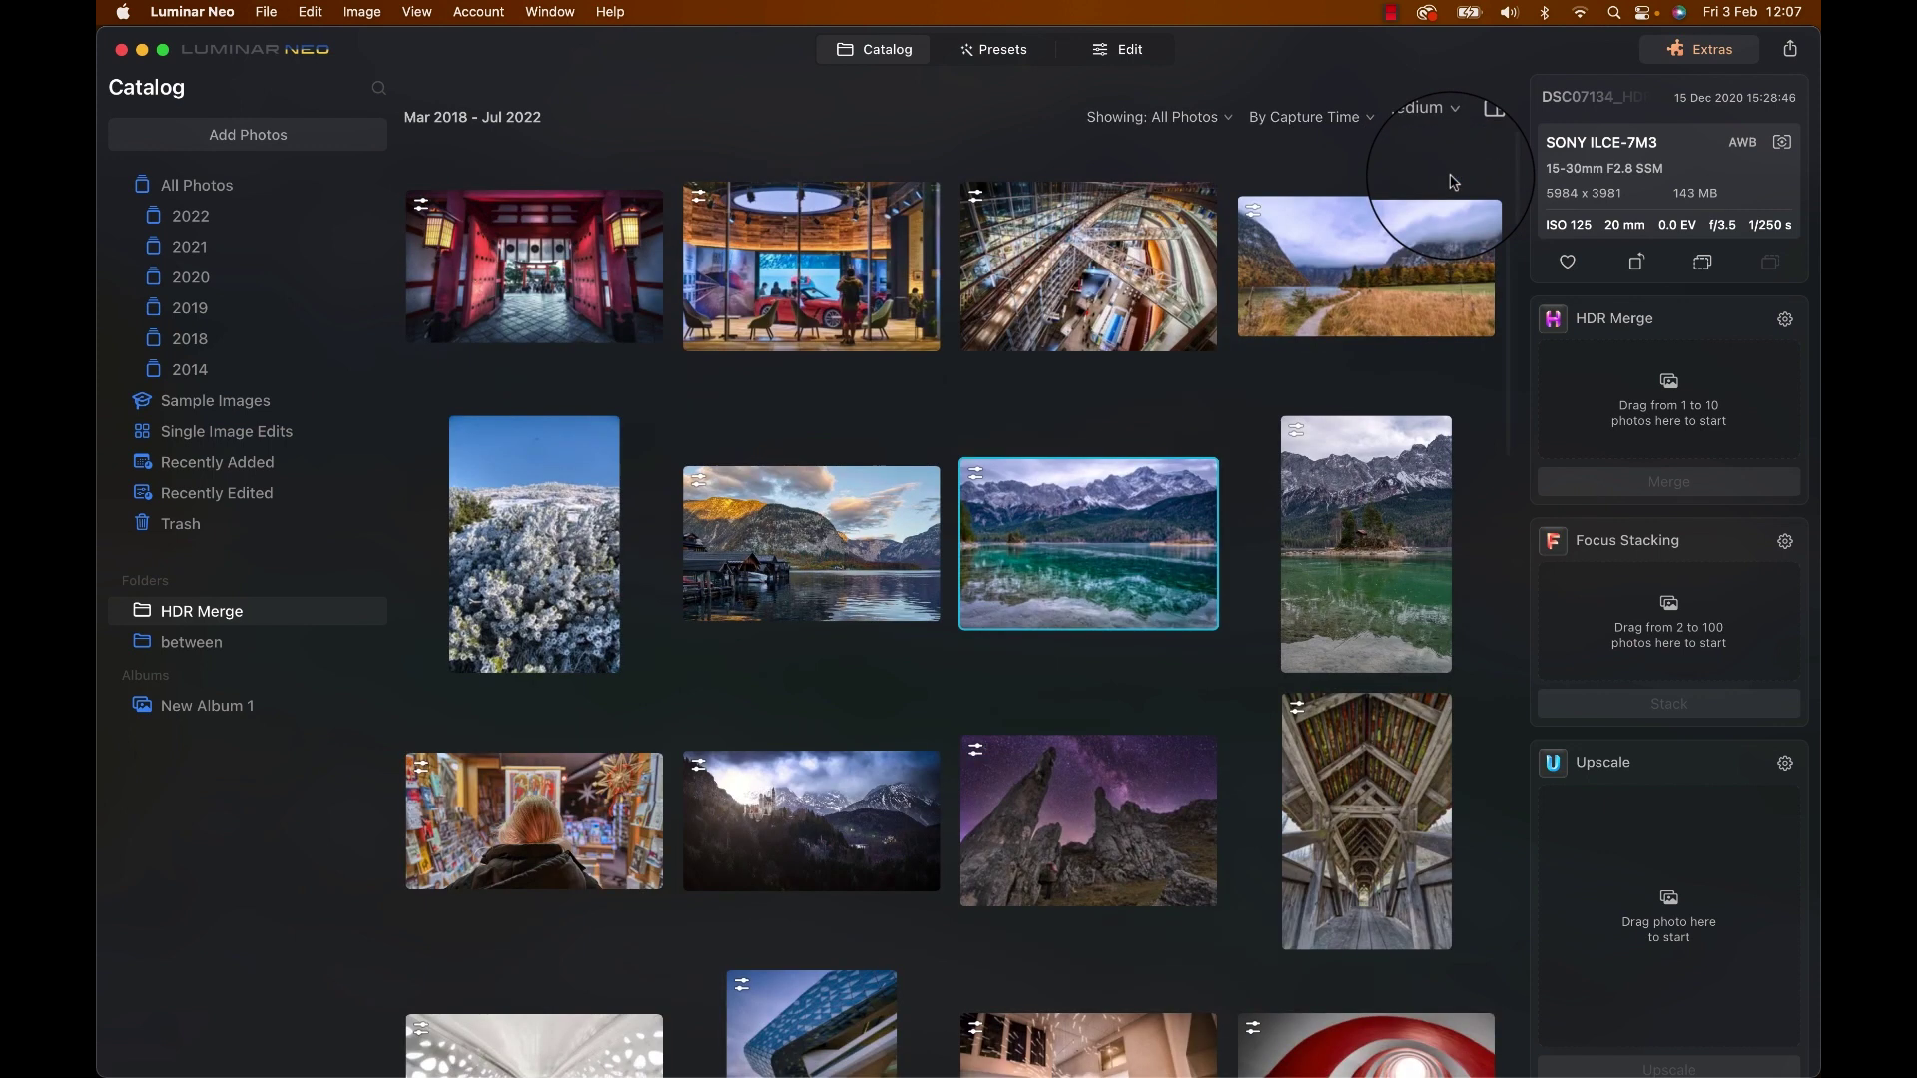
{"action": "left_click", "coordinate": [1438, 125]}
{"action": "left_click", "coordinate": [1442, 149]}
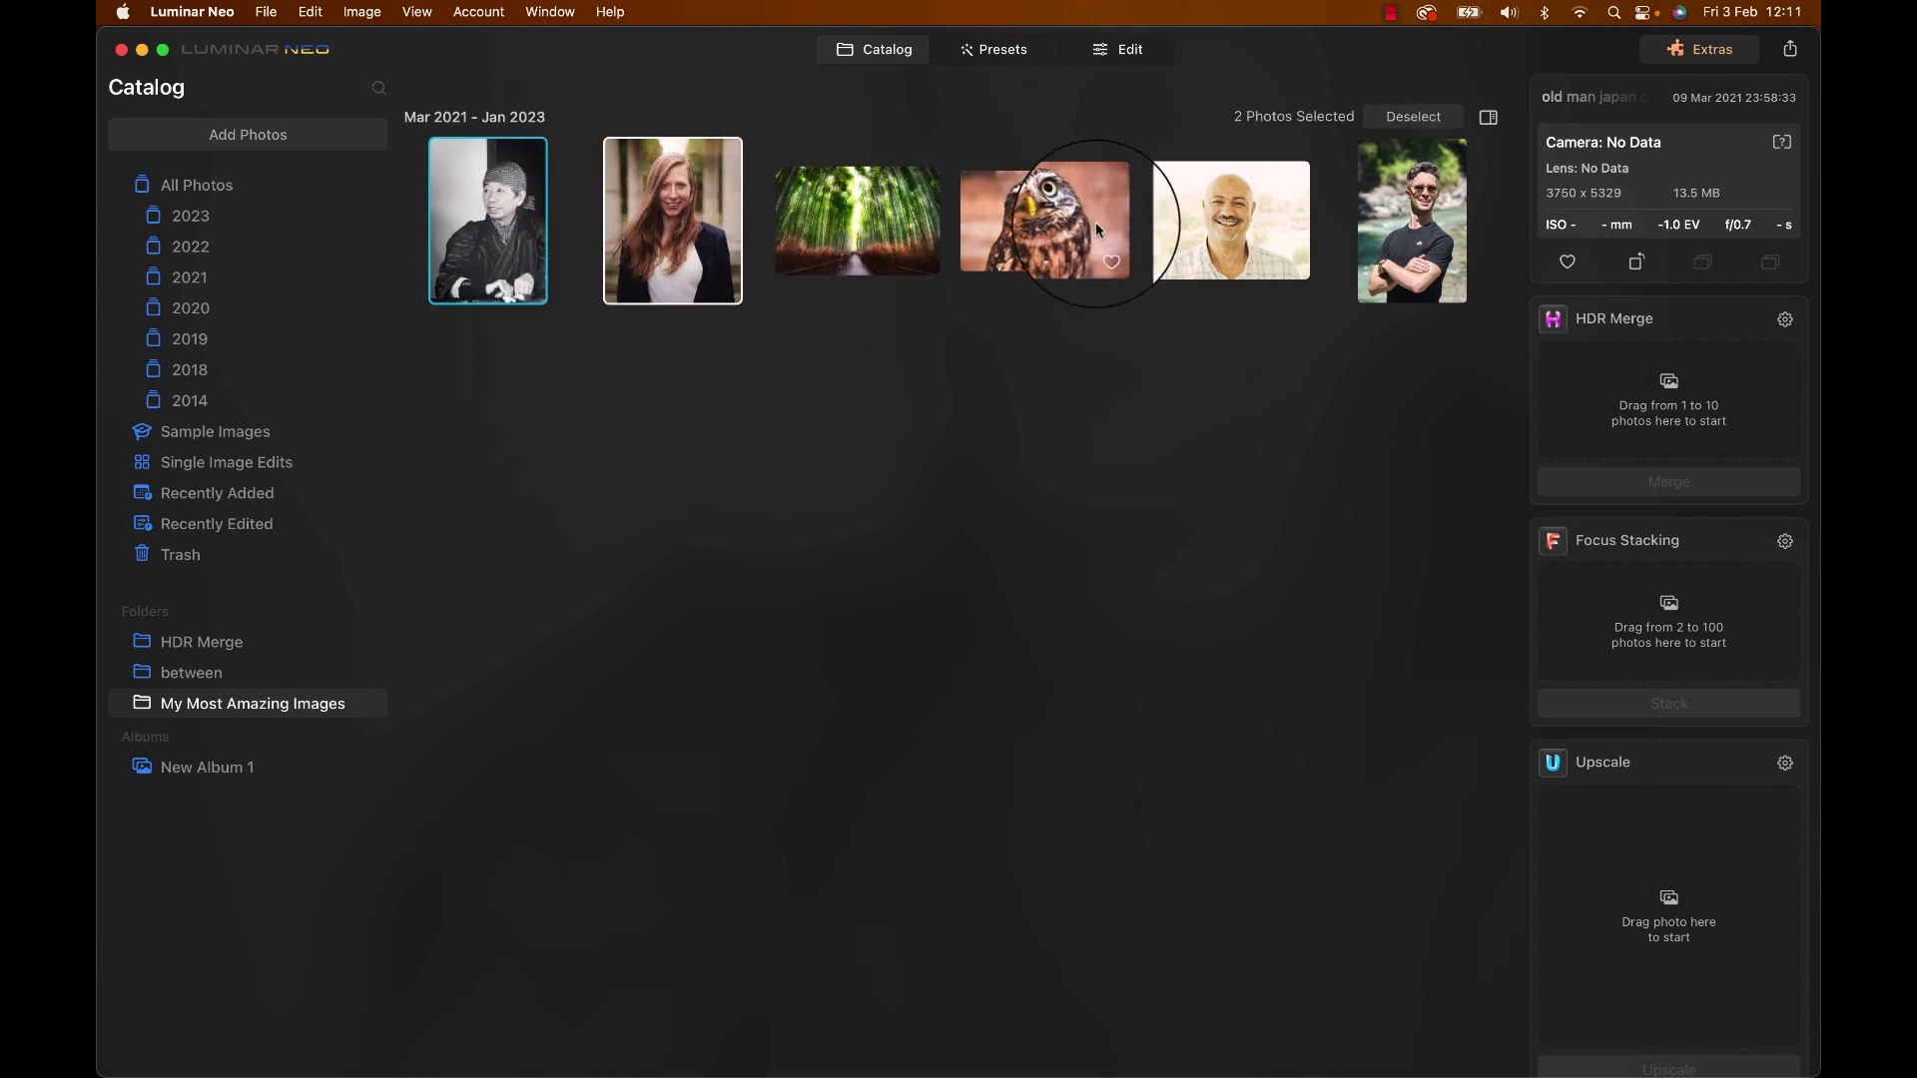
Add the bald man portrait and sixth photo to the selection, and drag all four into New Album 1
{"action": "left_click", "coordinate": [1226, 220], "text": "super"}
{"action": "left_click", "coordinate": [1412, 219], "text": "super"}
{"action": "left_click_drag", "start_coordinate": [1286, 220], "coordinate": [231, 772]}
Open New Album 1 to check its four photos, then view and close the Extras overview
{"action": "left_click", "coordinate": [232, 772]}
{"action": "left_click", "coordinate": [499, 238]}
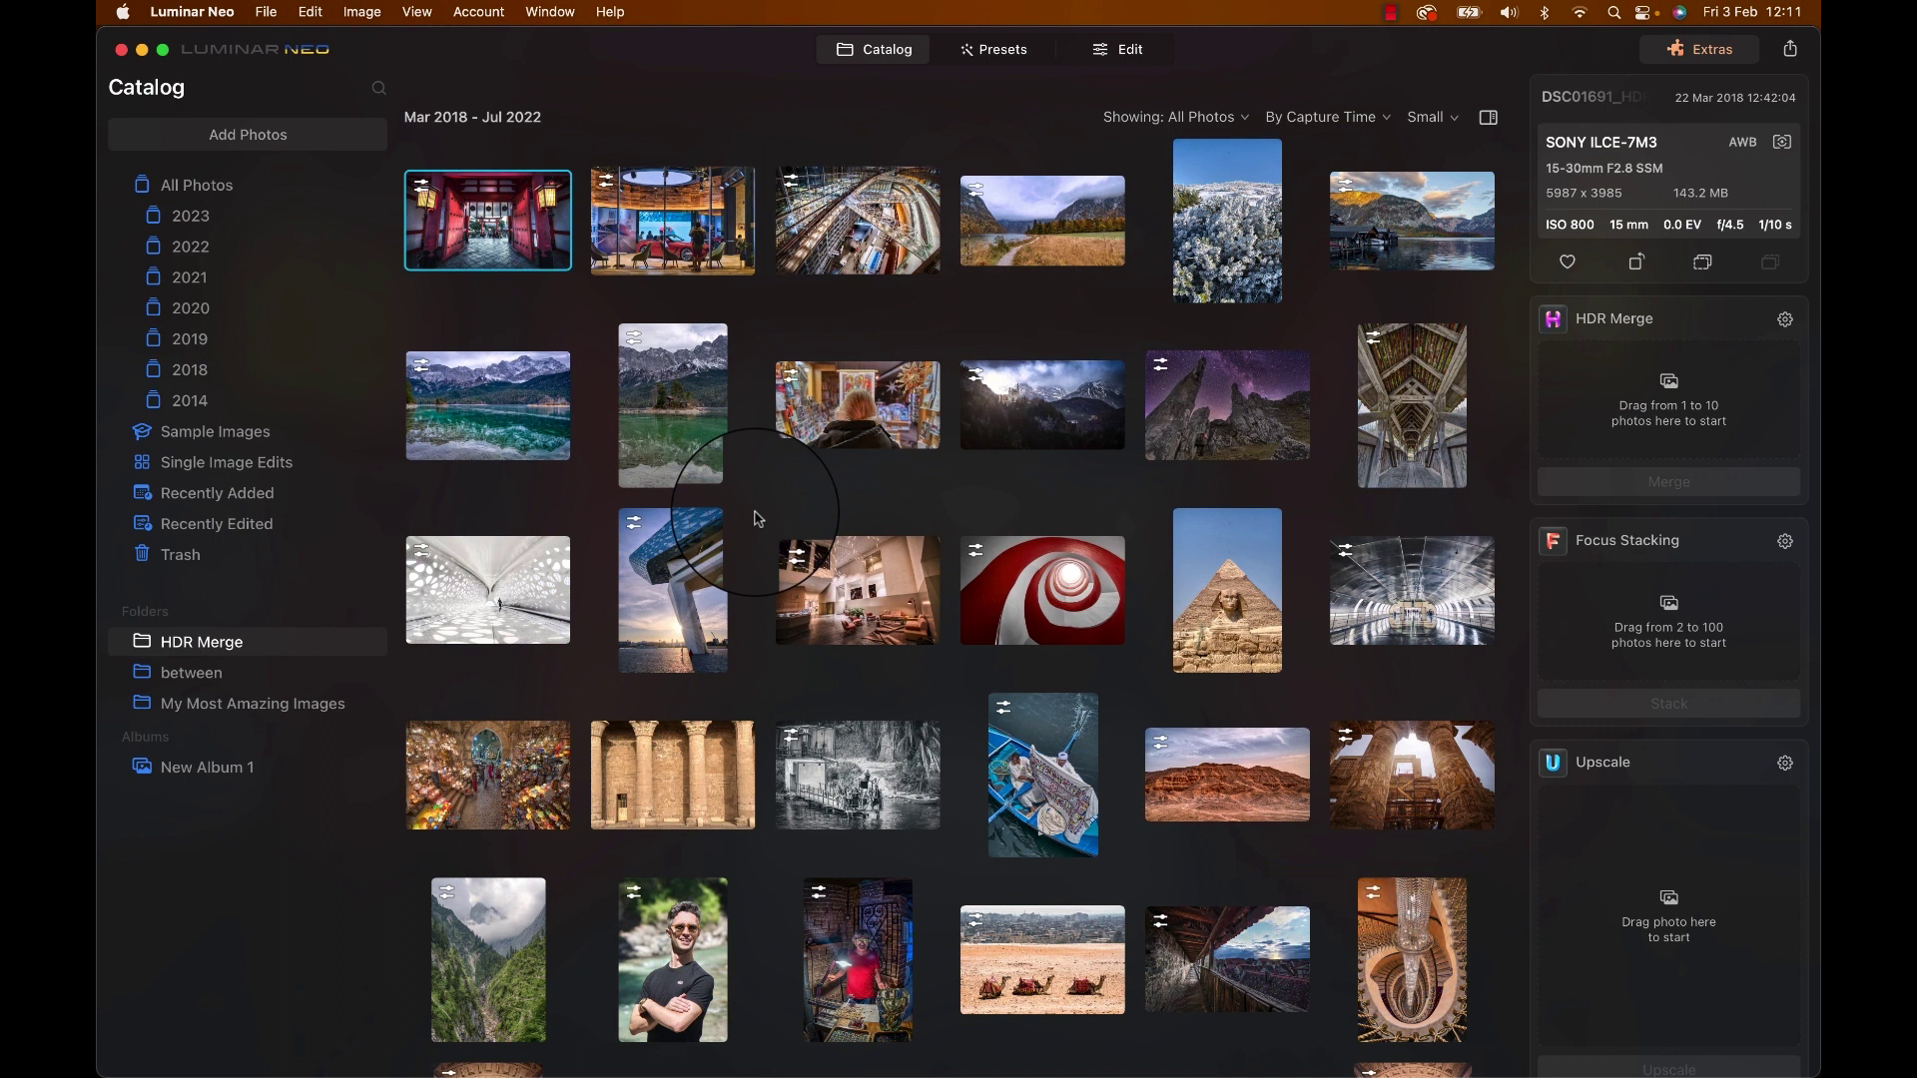
{"action": "left_click", "coordinate": [1685, 51]}
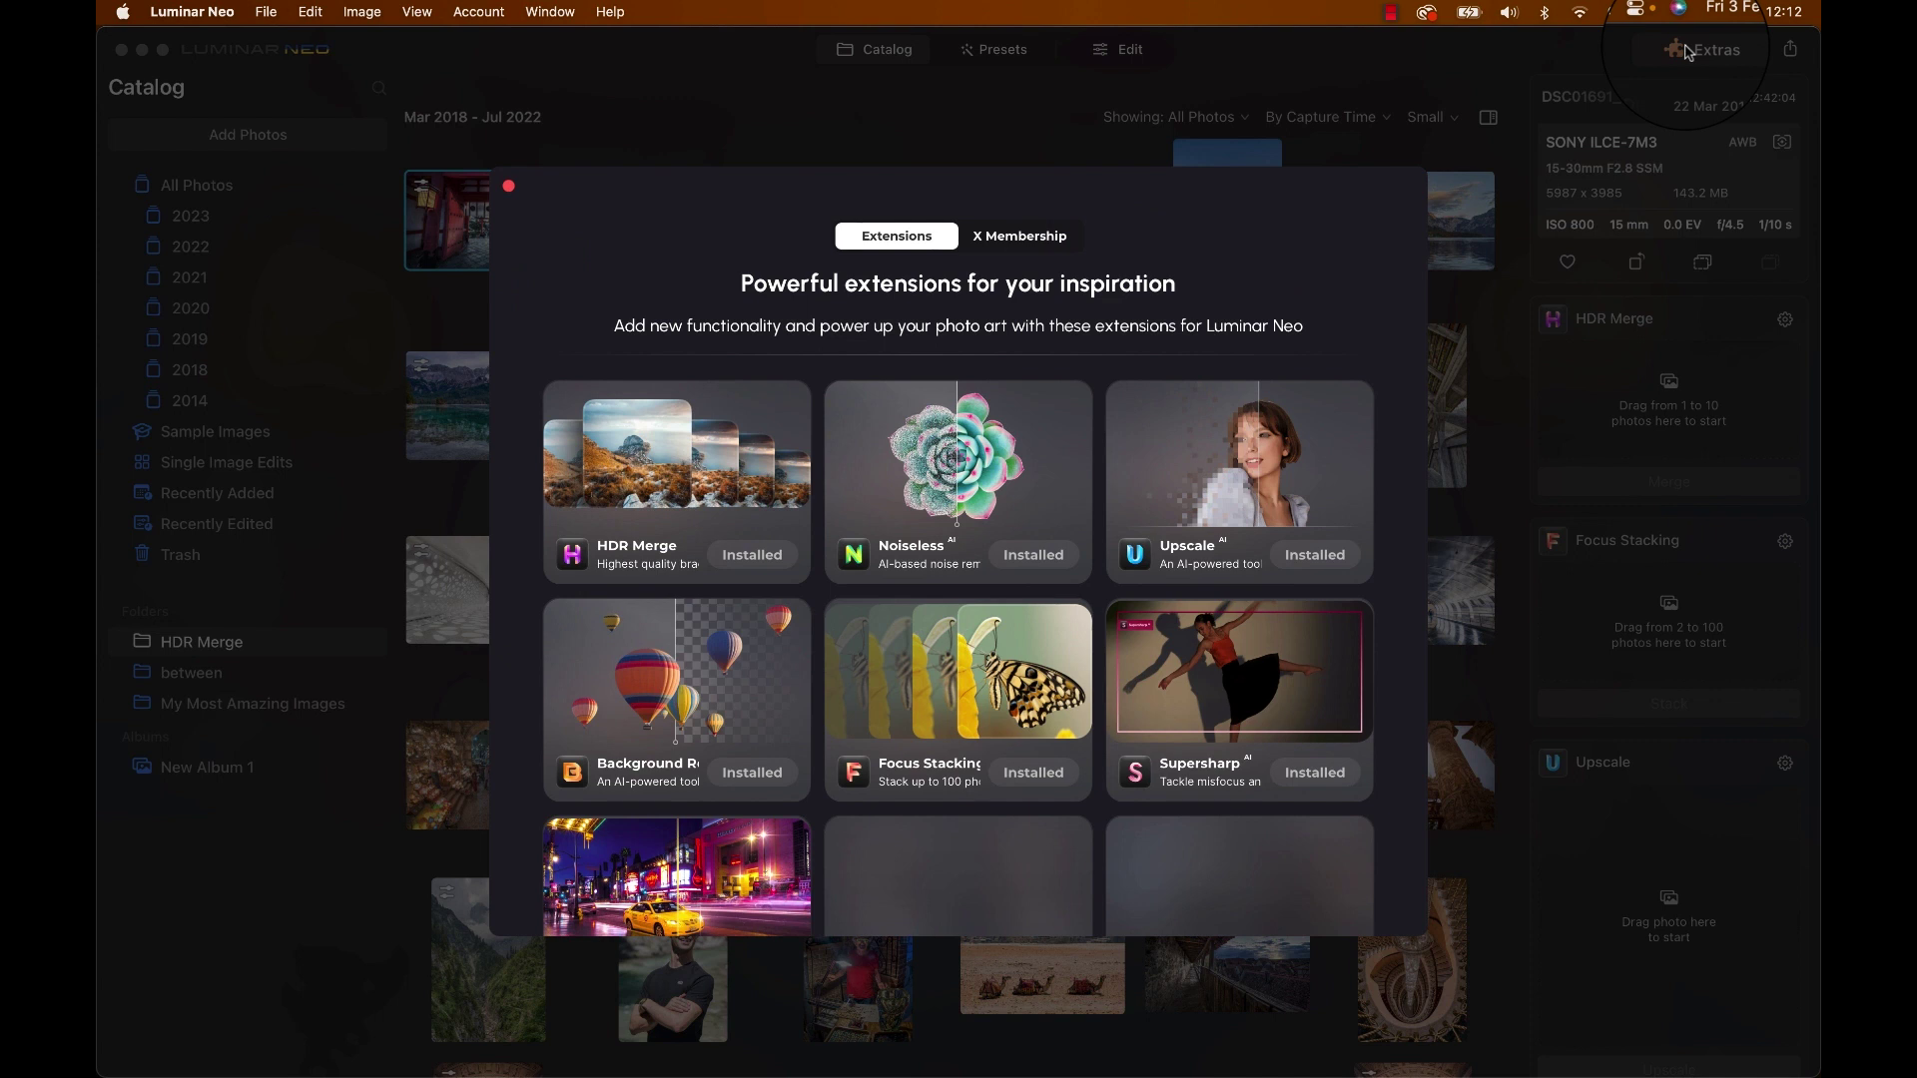
{"action": "left_click", "coordinate": [511, 189]}
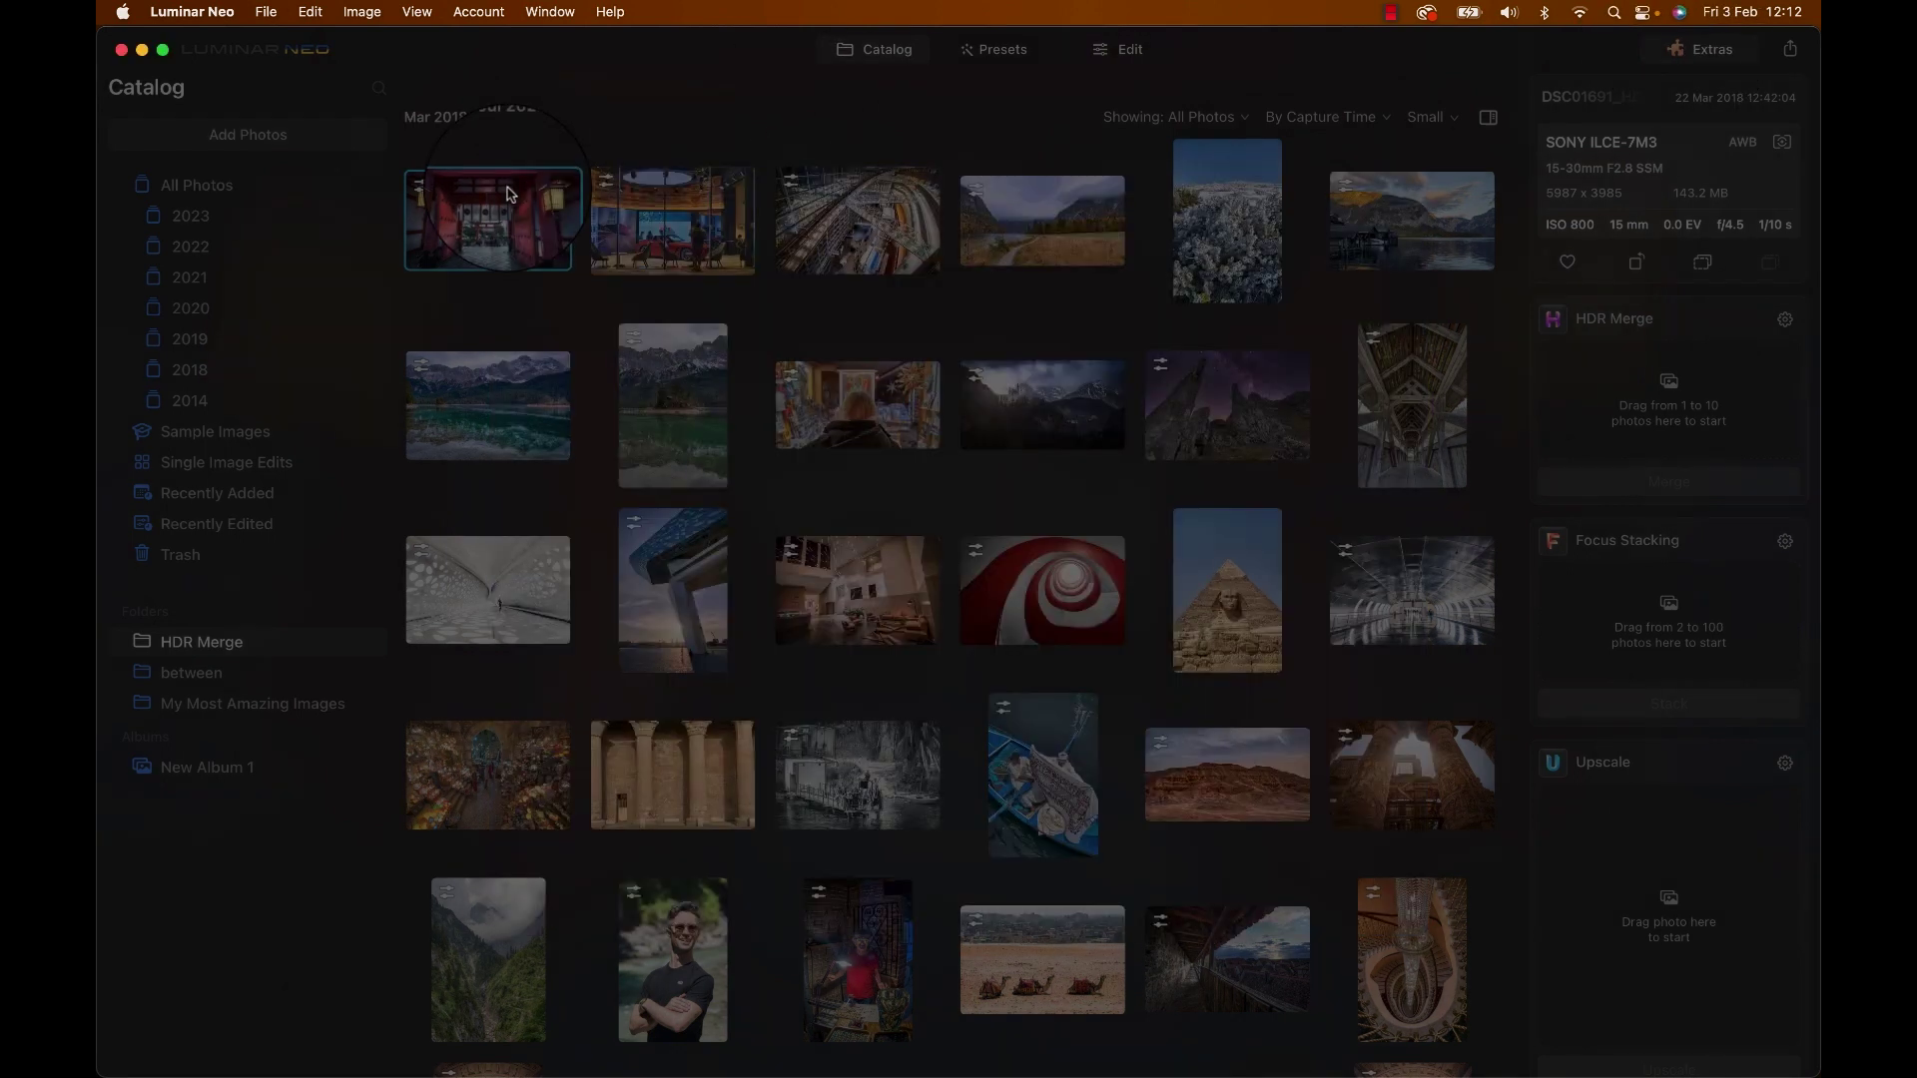
Import Sahara Balloon Ride.ARW into the catalog
{"action": "left_click", "coordinate": [248, 130]}
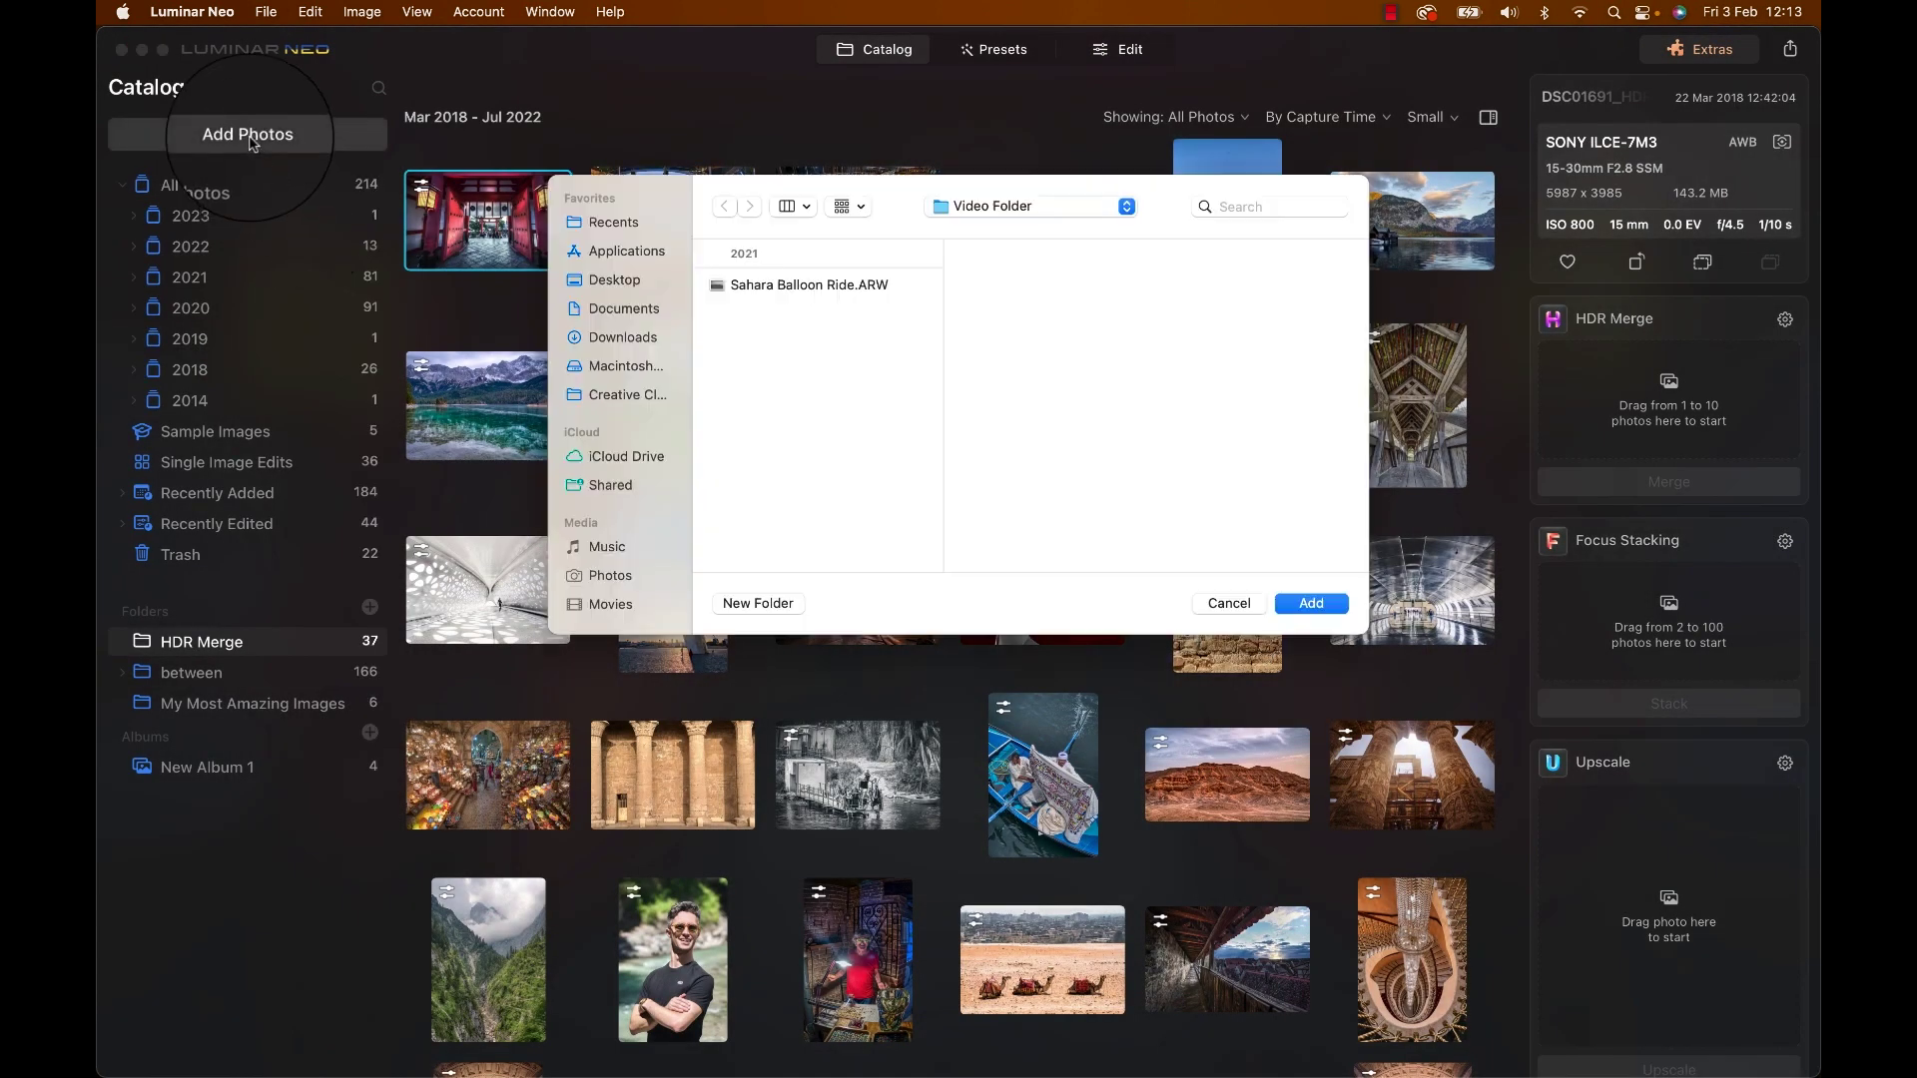
{"action": "left_click", "coordinate": [779, 291]}
{"action": "left_click", "coordinate": [1309, 602]}
Flag the temple photo, favourite the misty mountain photo, and check the Showing filter without changing it
{"action": "right_click", "coordinate": [682, 440]}
{"action": "mouse_move", "coordinate": [709, 446]}
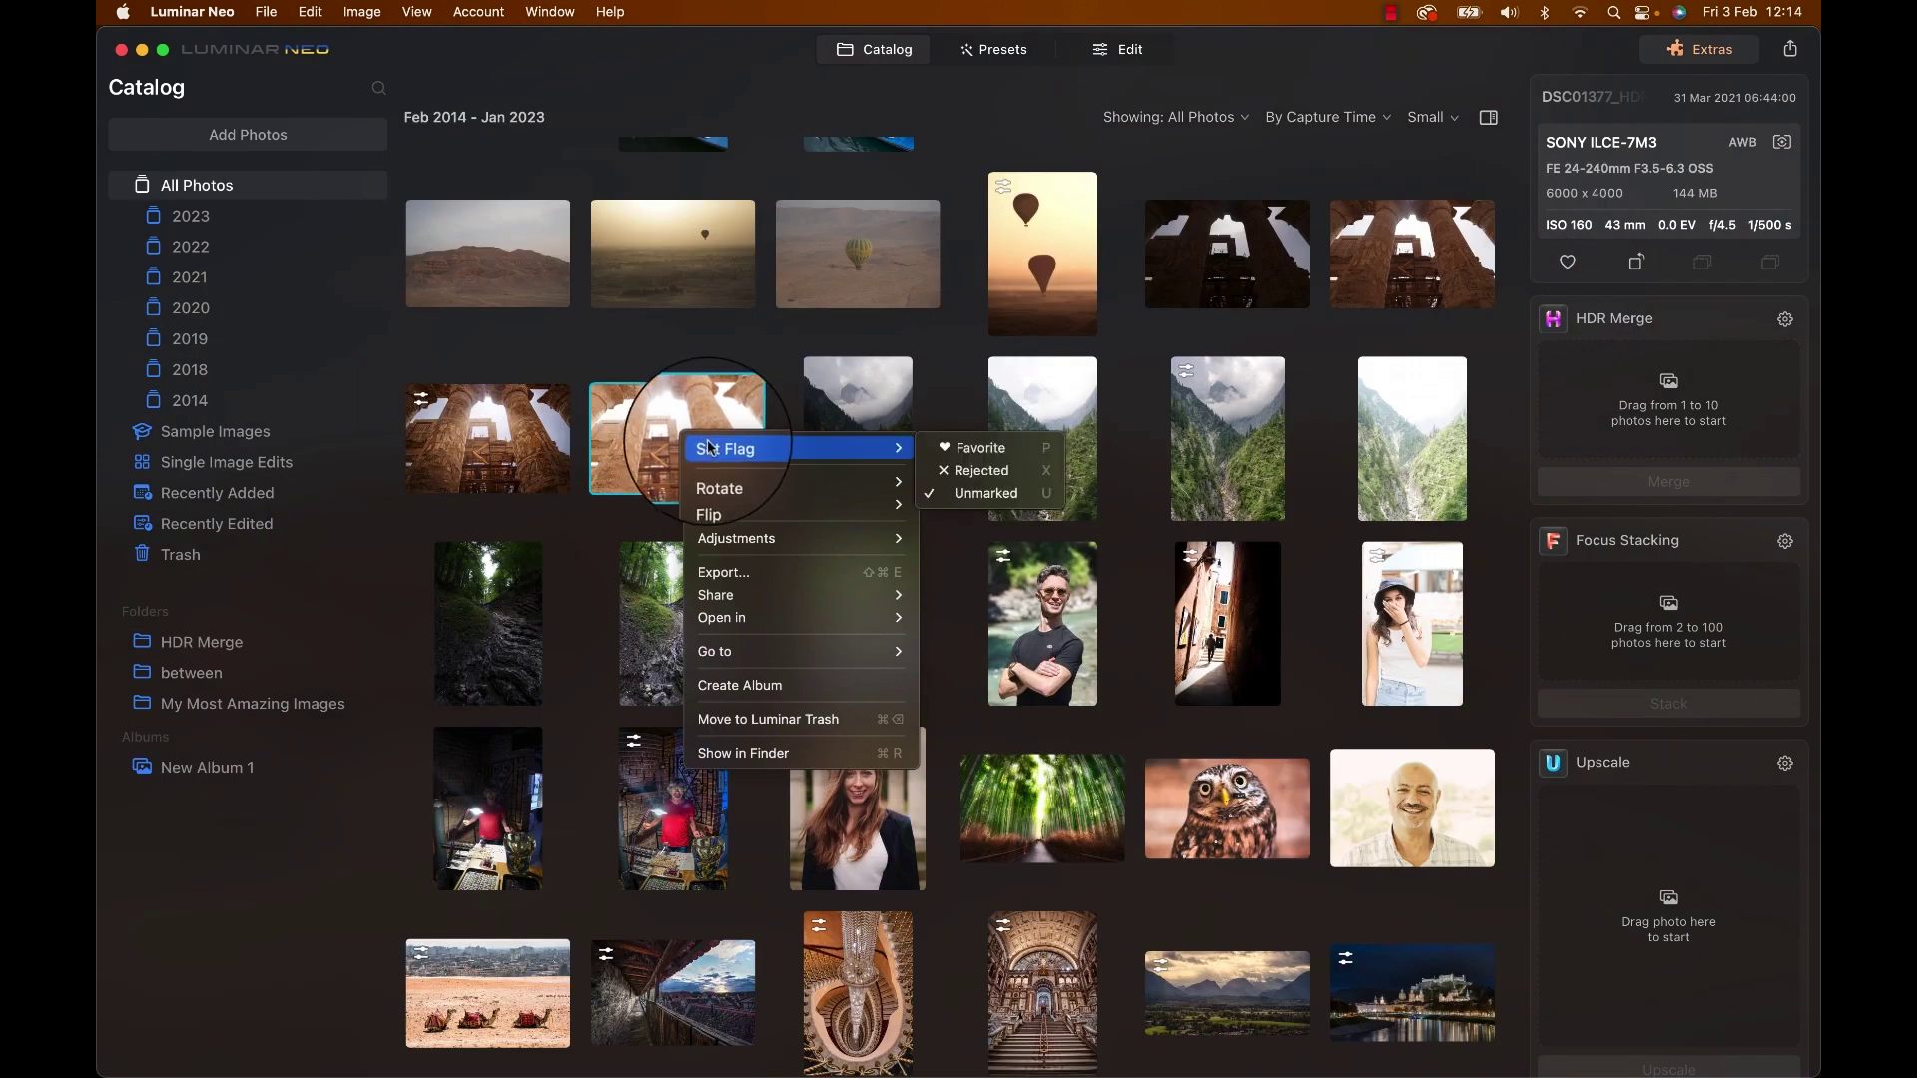
{"action": "left_click", "coordinate": [981, 470]}
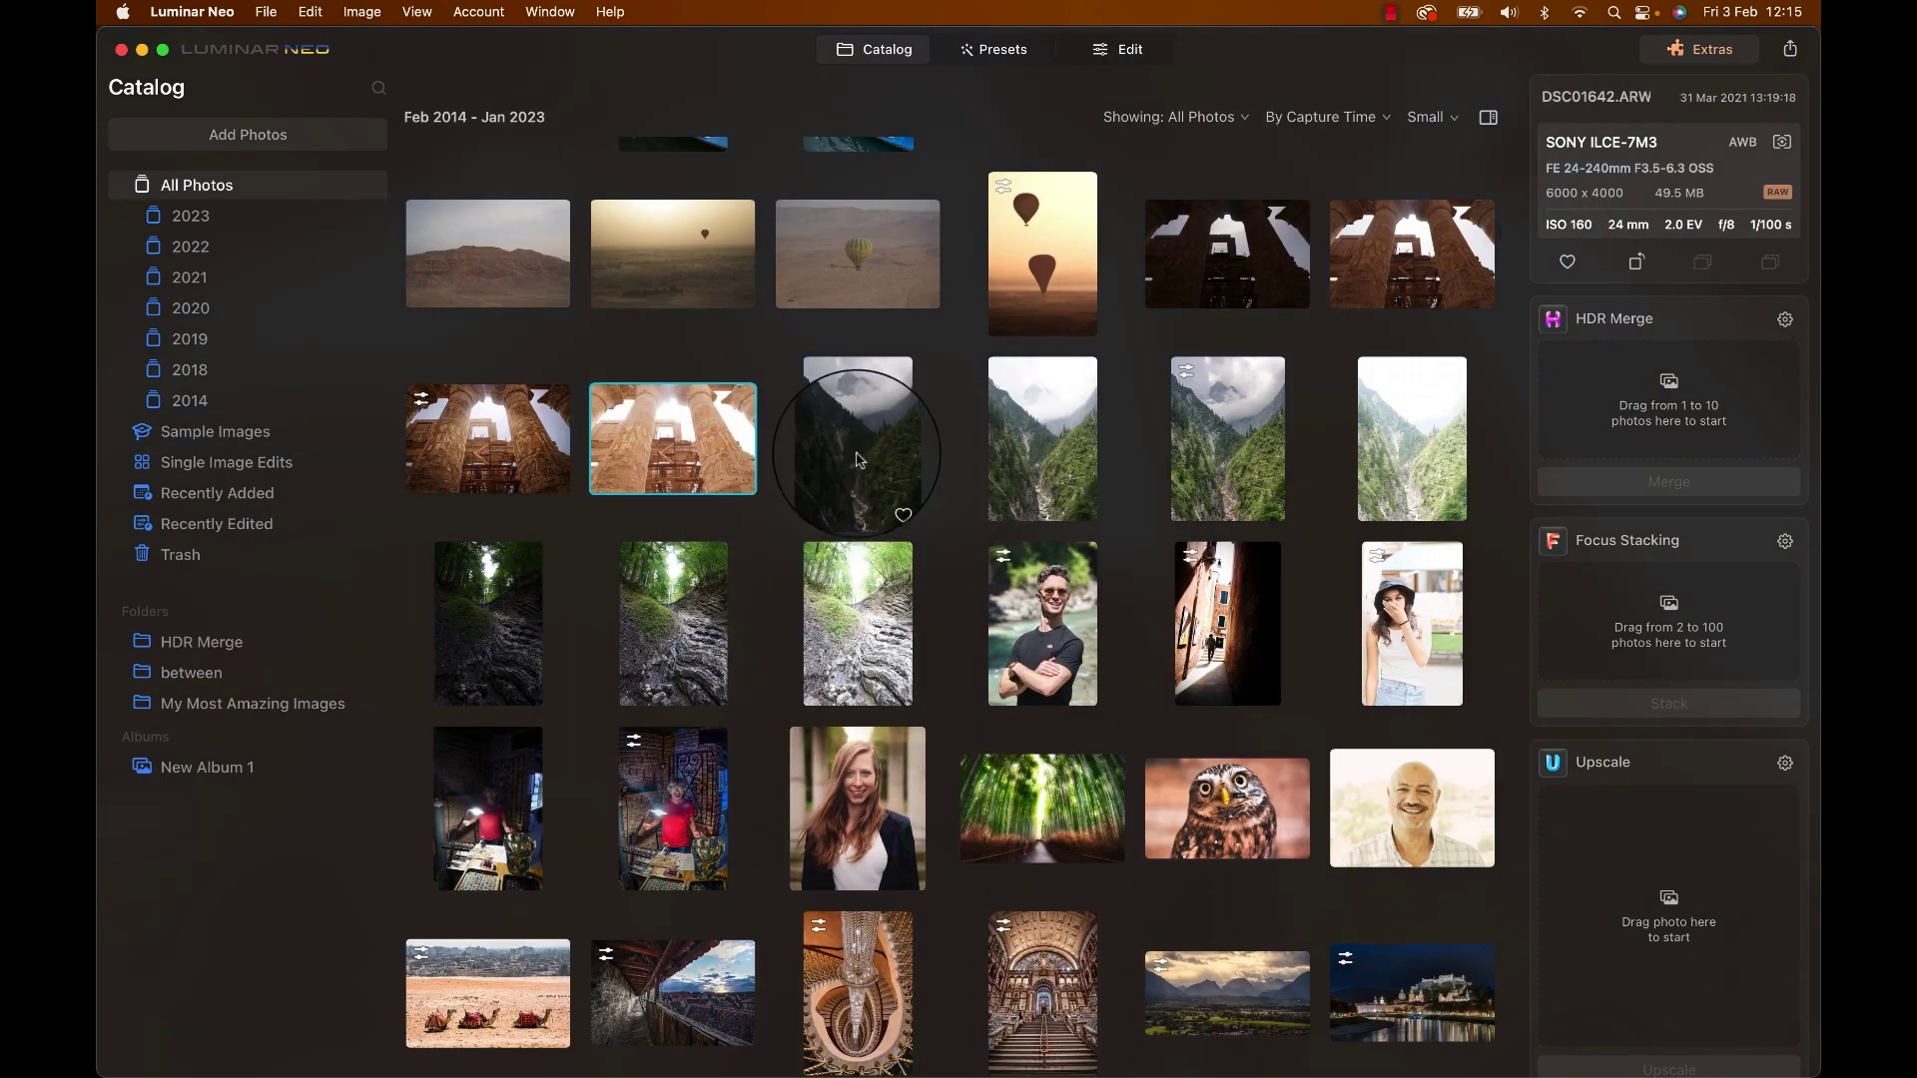
{"action": "left_click", "coordinate": [896, 507]}
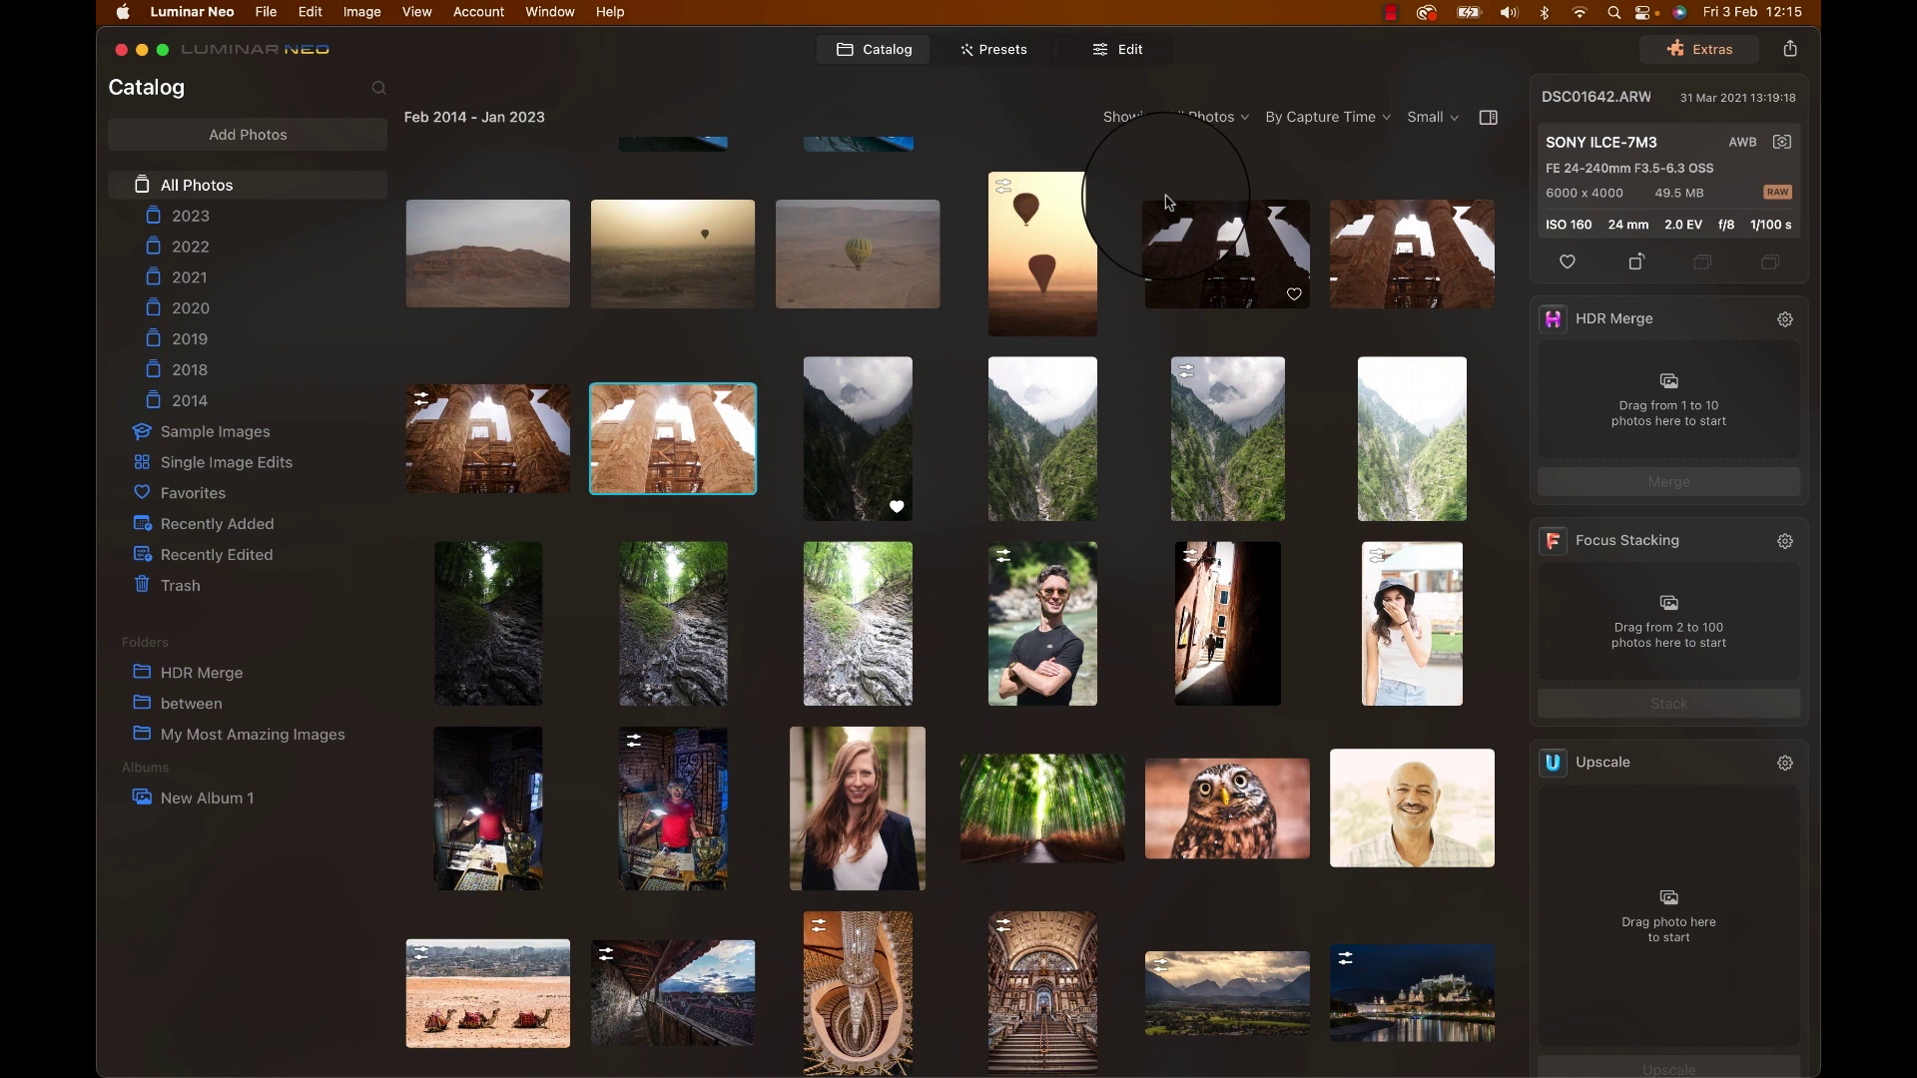
{"action": "left_click", "coordinate": [1243, 118]}
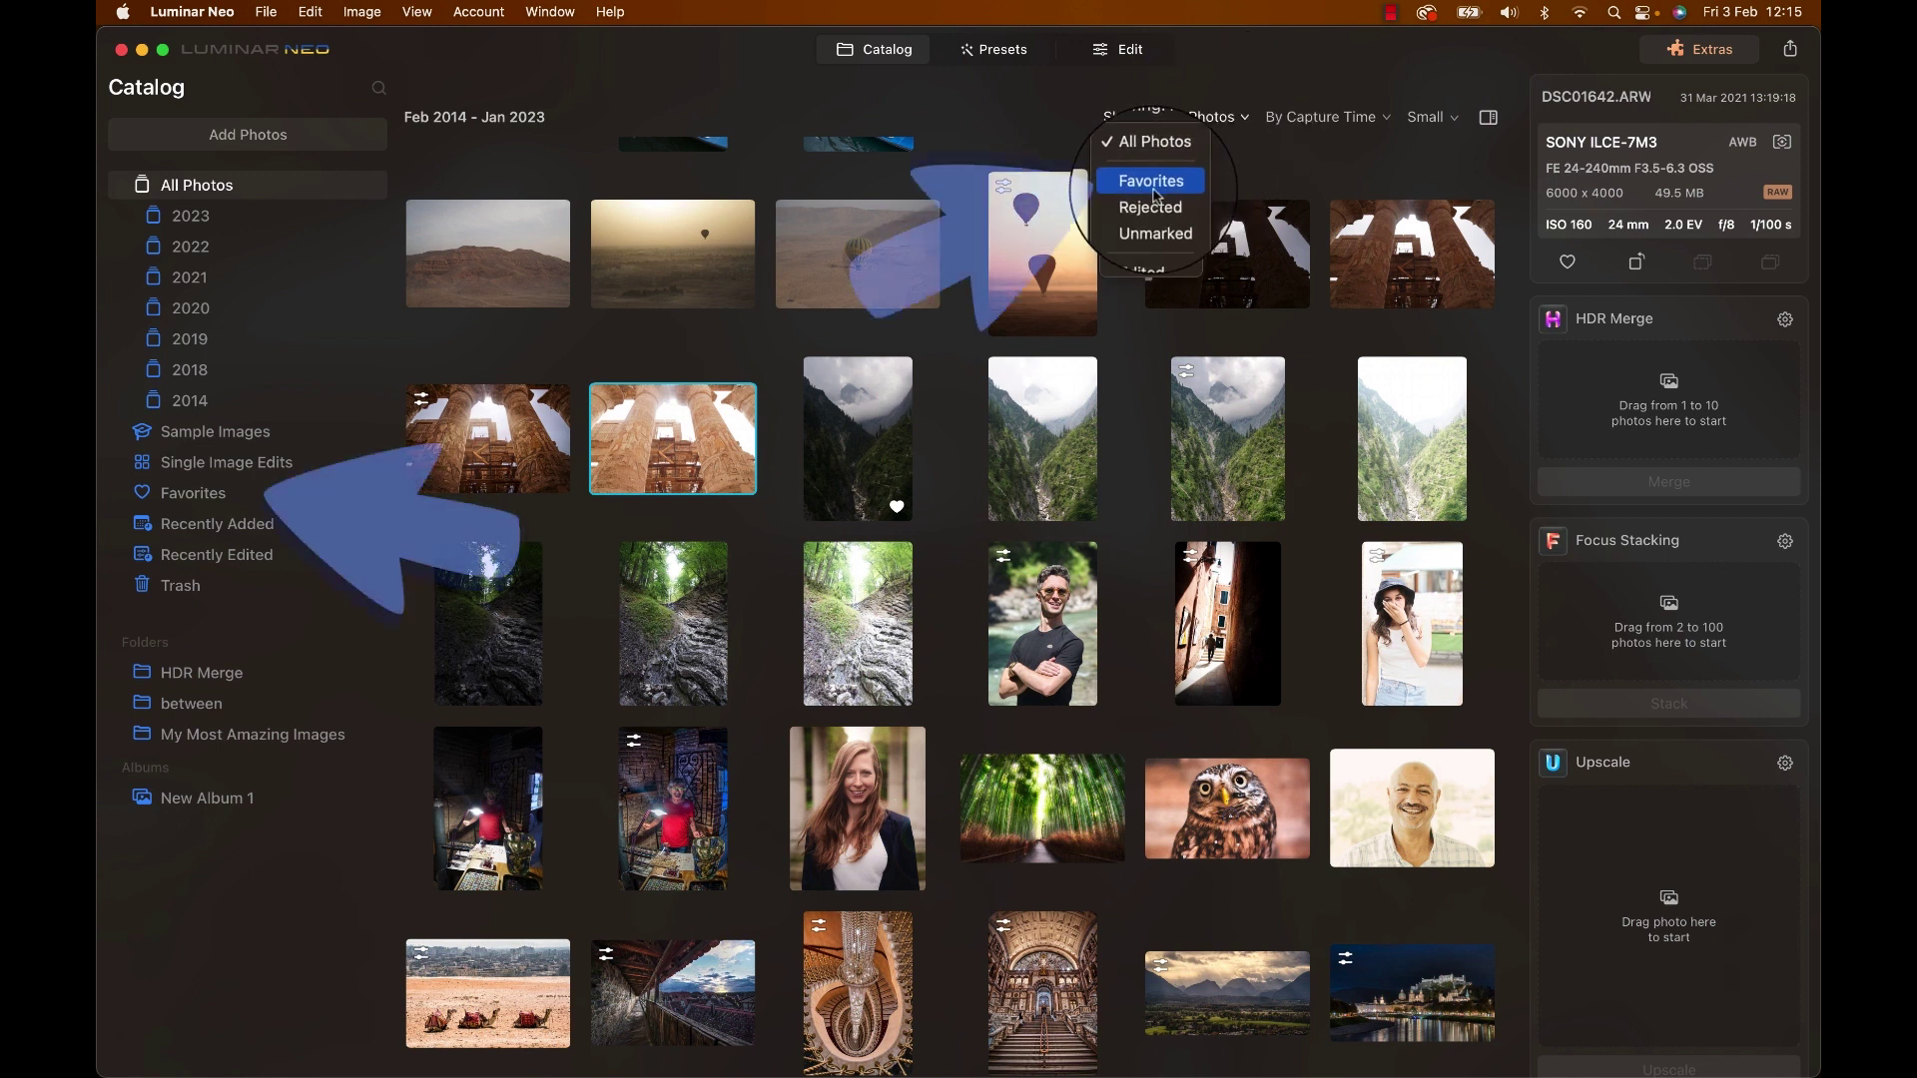
{"action": "left_click", "coordinate": [1257, 69]}
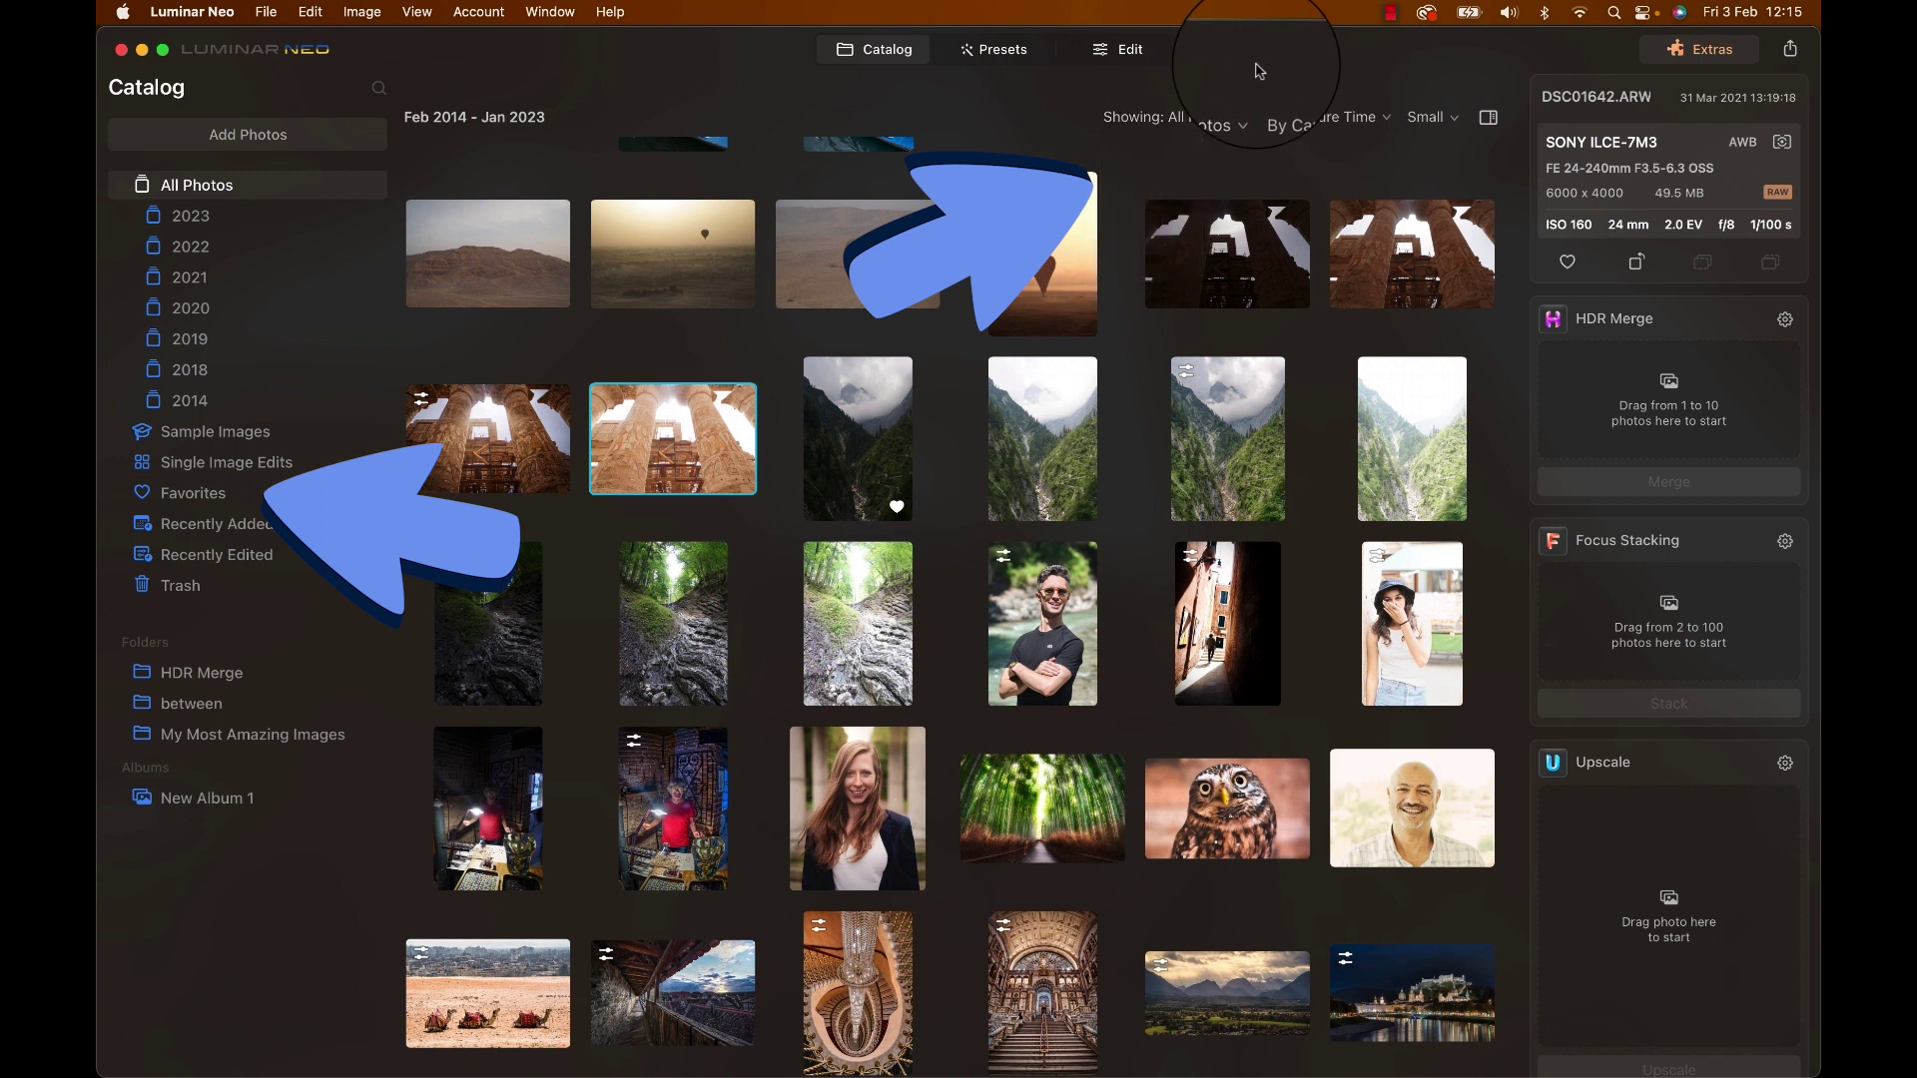
Switch the bamboo forest photo between single view and the catalog grid twice
{"action": "double_click", "coordinate": [1015, 792]}
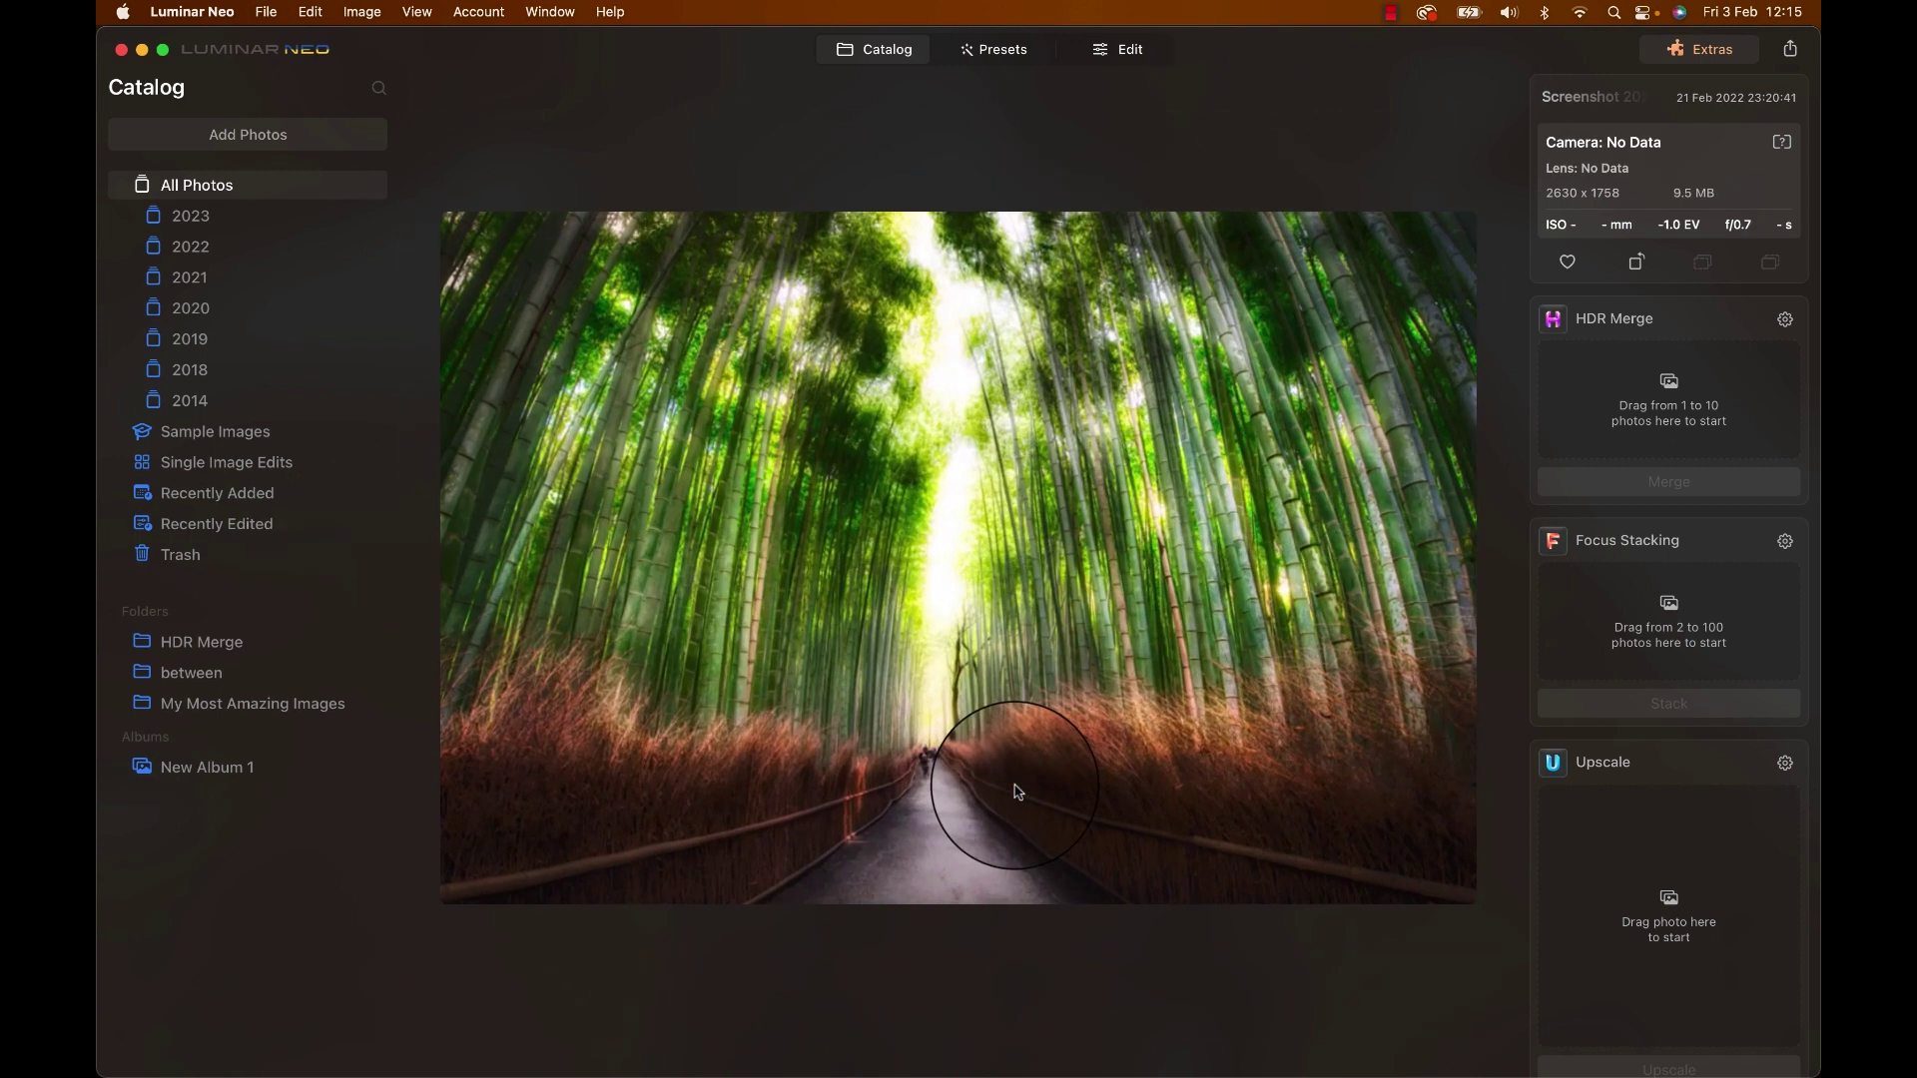
{"action": "double_click", "coordinate": [1015, 791]}
{"action": "double_click", "coordinate": [1016, 792]}
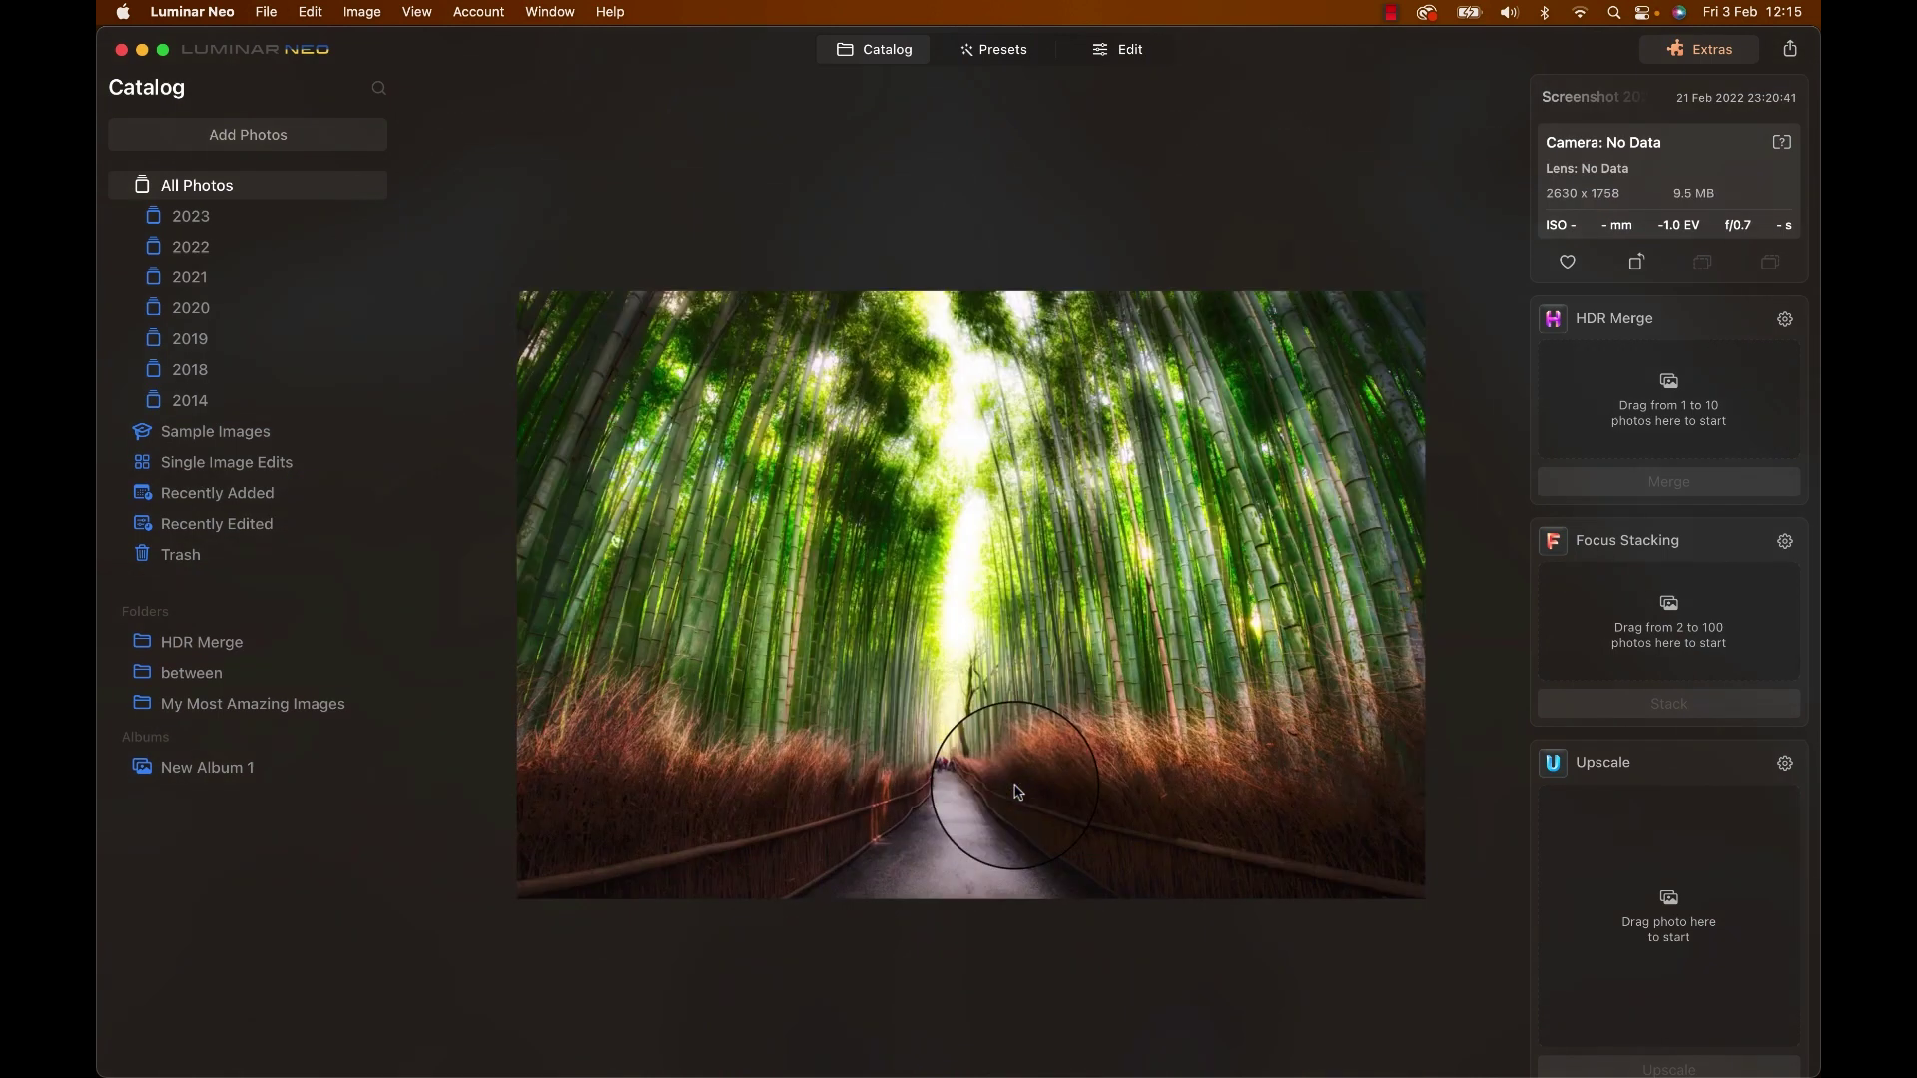
{"action": "double_click", "coordinate": [1015, 791]}
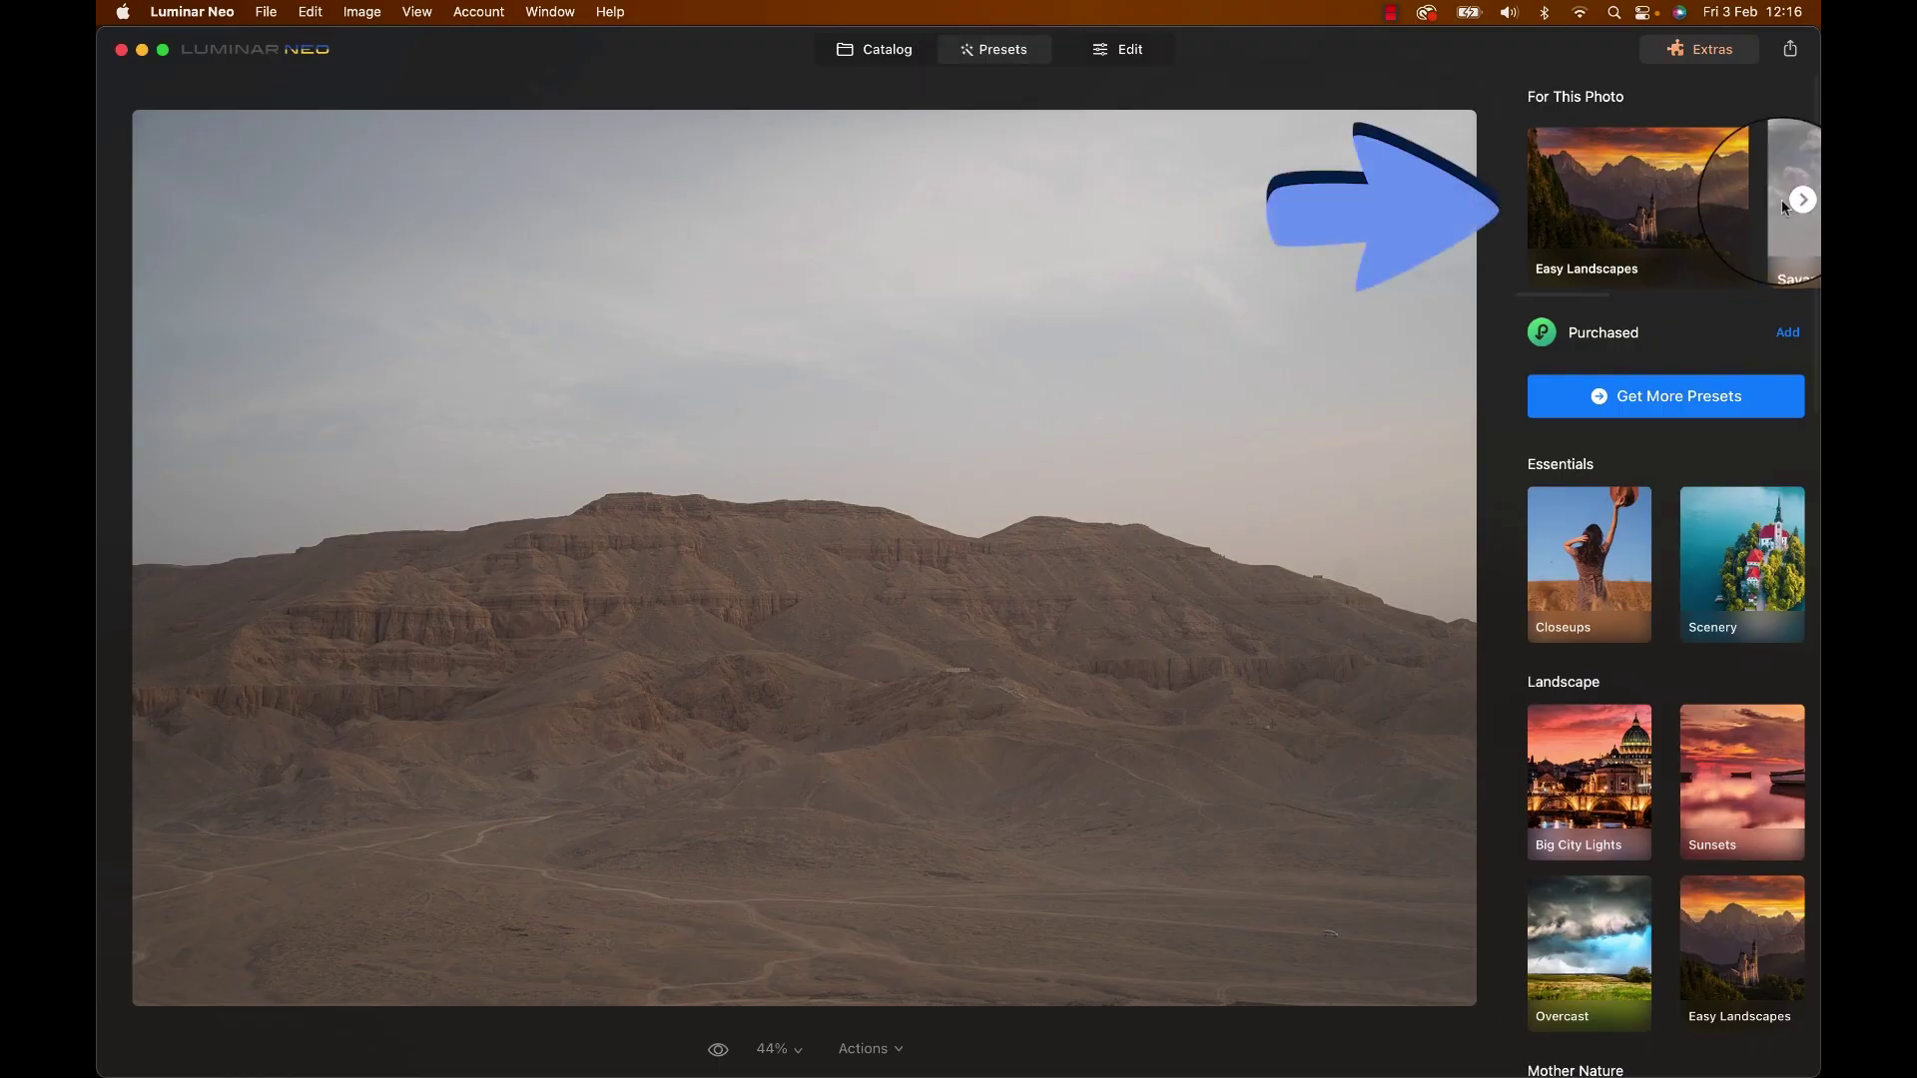
Browse through the suggested presets for the desert photo
{"action": "left_click", "coordinate": [1799, 199]}
{"action": "left_click", "coordinate": [1799, 199]}
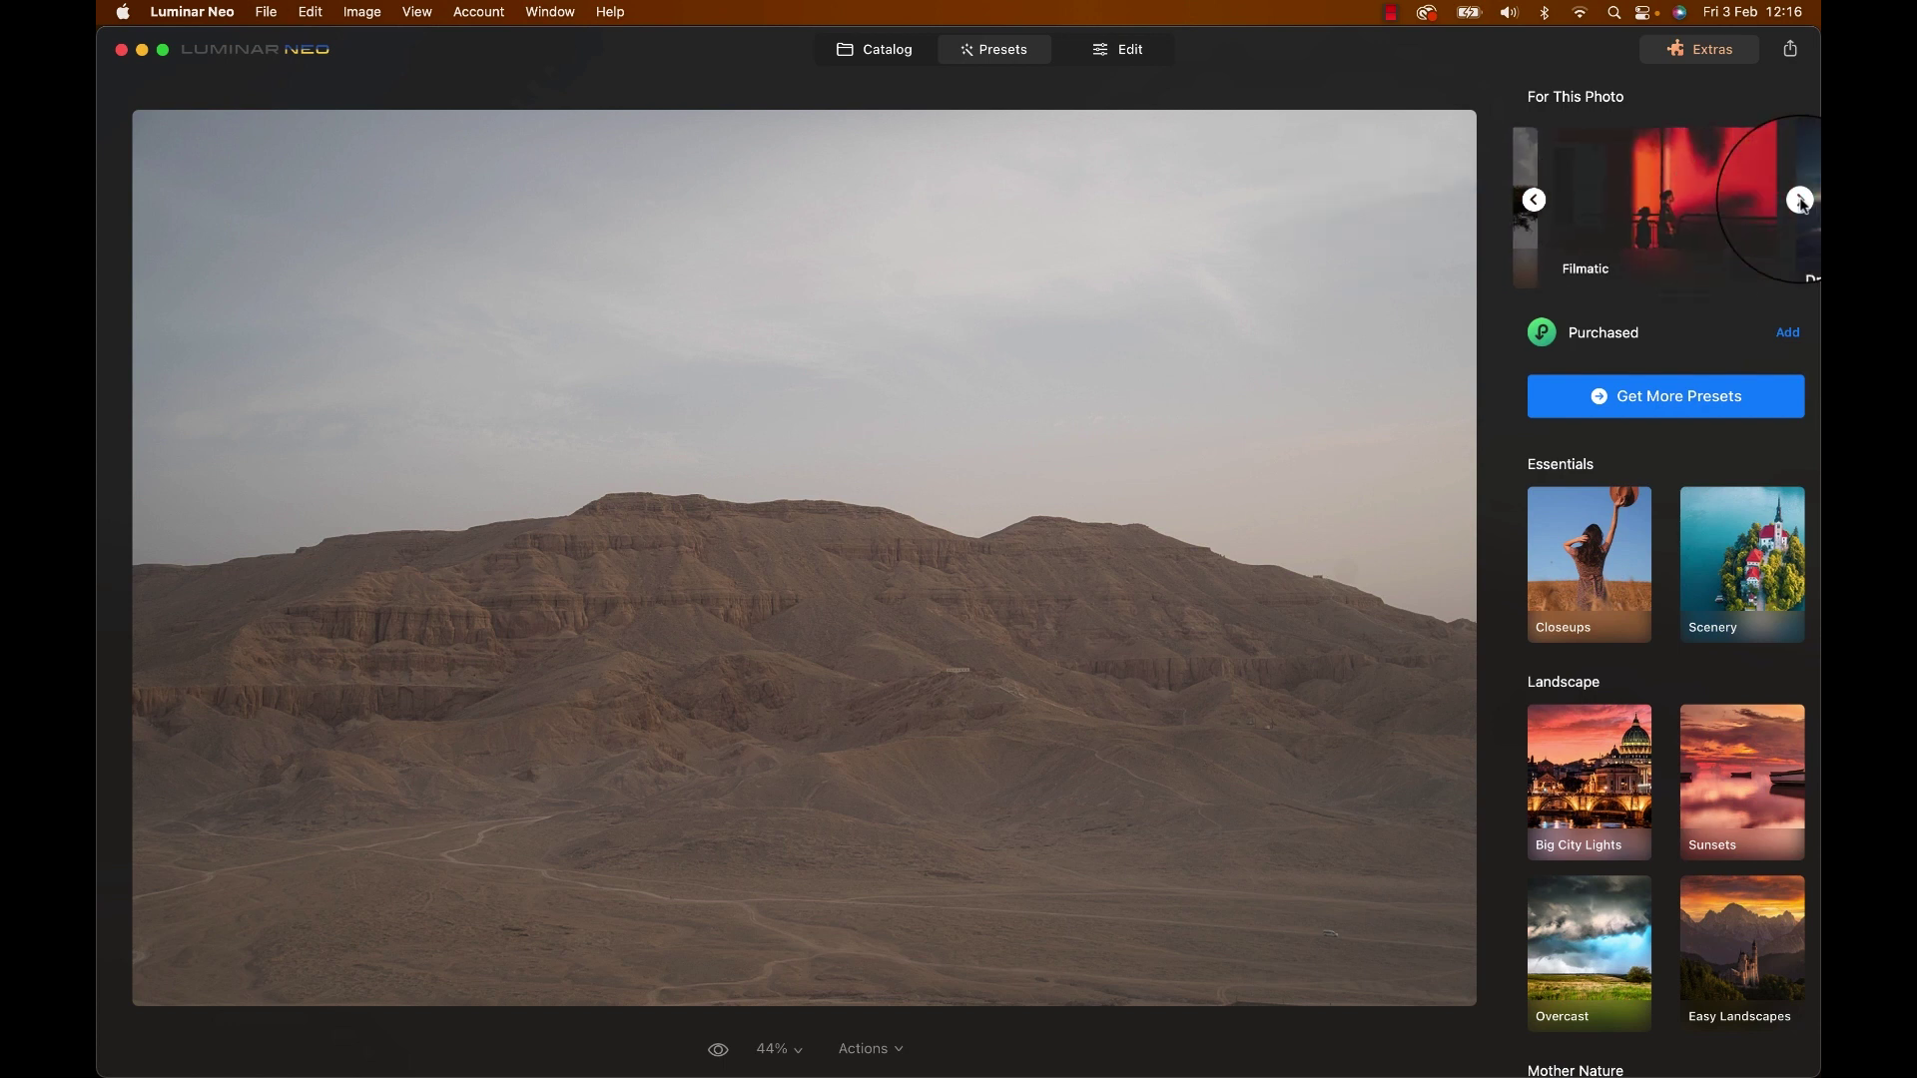
{"action": "left_click", "coordinate": [1800, 199]}
{"action": "scroll", "coordinate": [1629, 430], "scroll_direction": "down", "scroll_amount": 5}
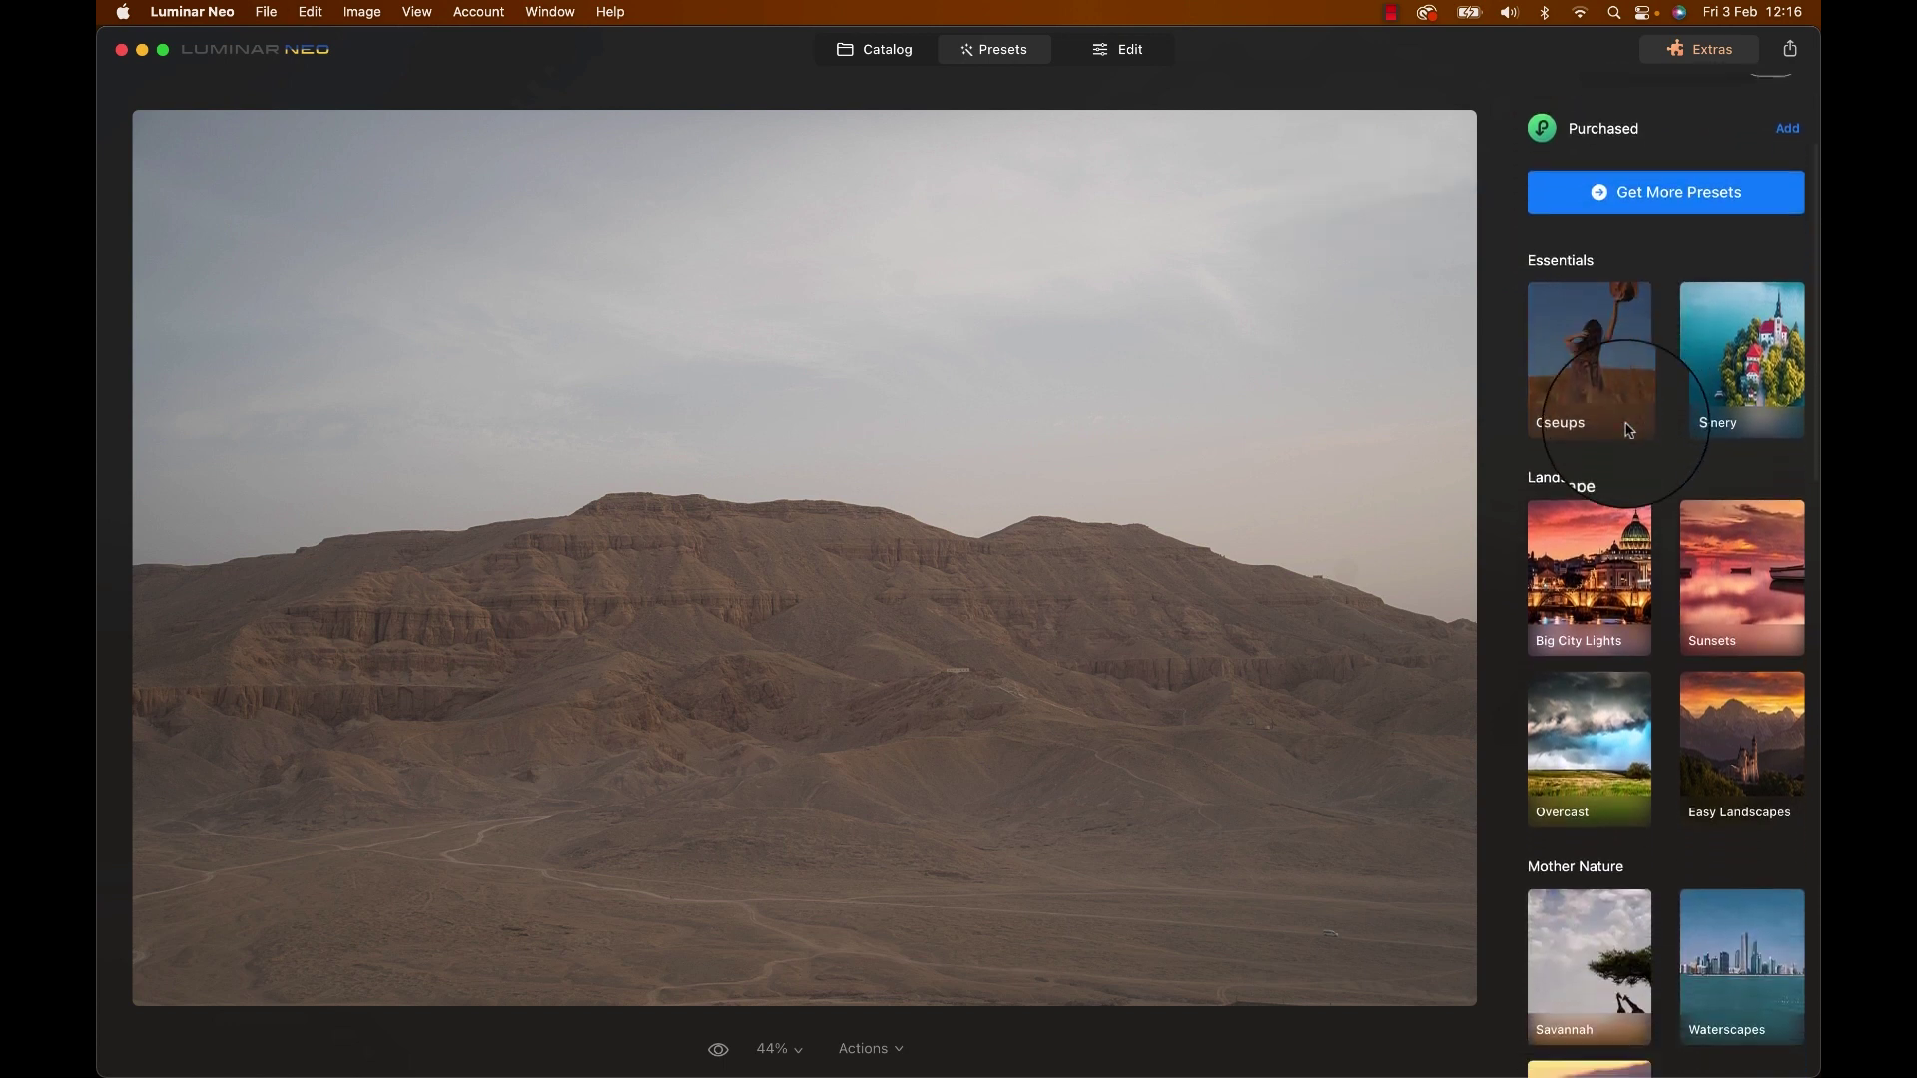
{"action": "scroll", "coordinate": [1629, 430], "scroll_direction": "down", "scroll_amount": 20}
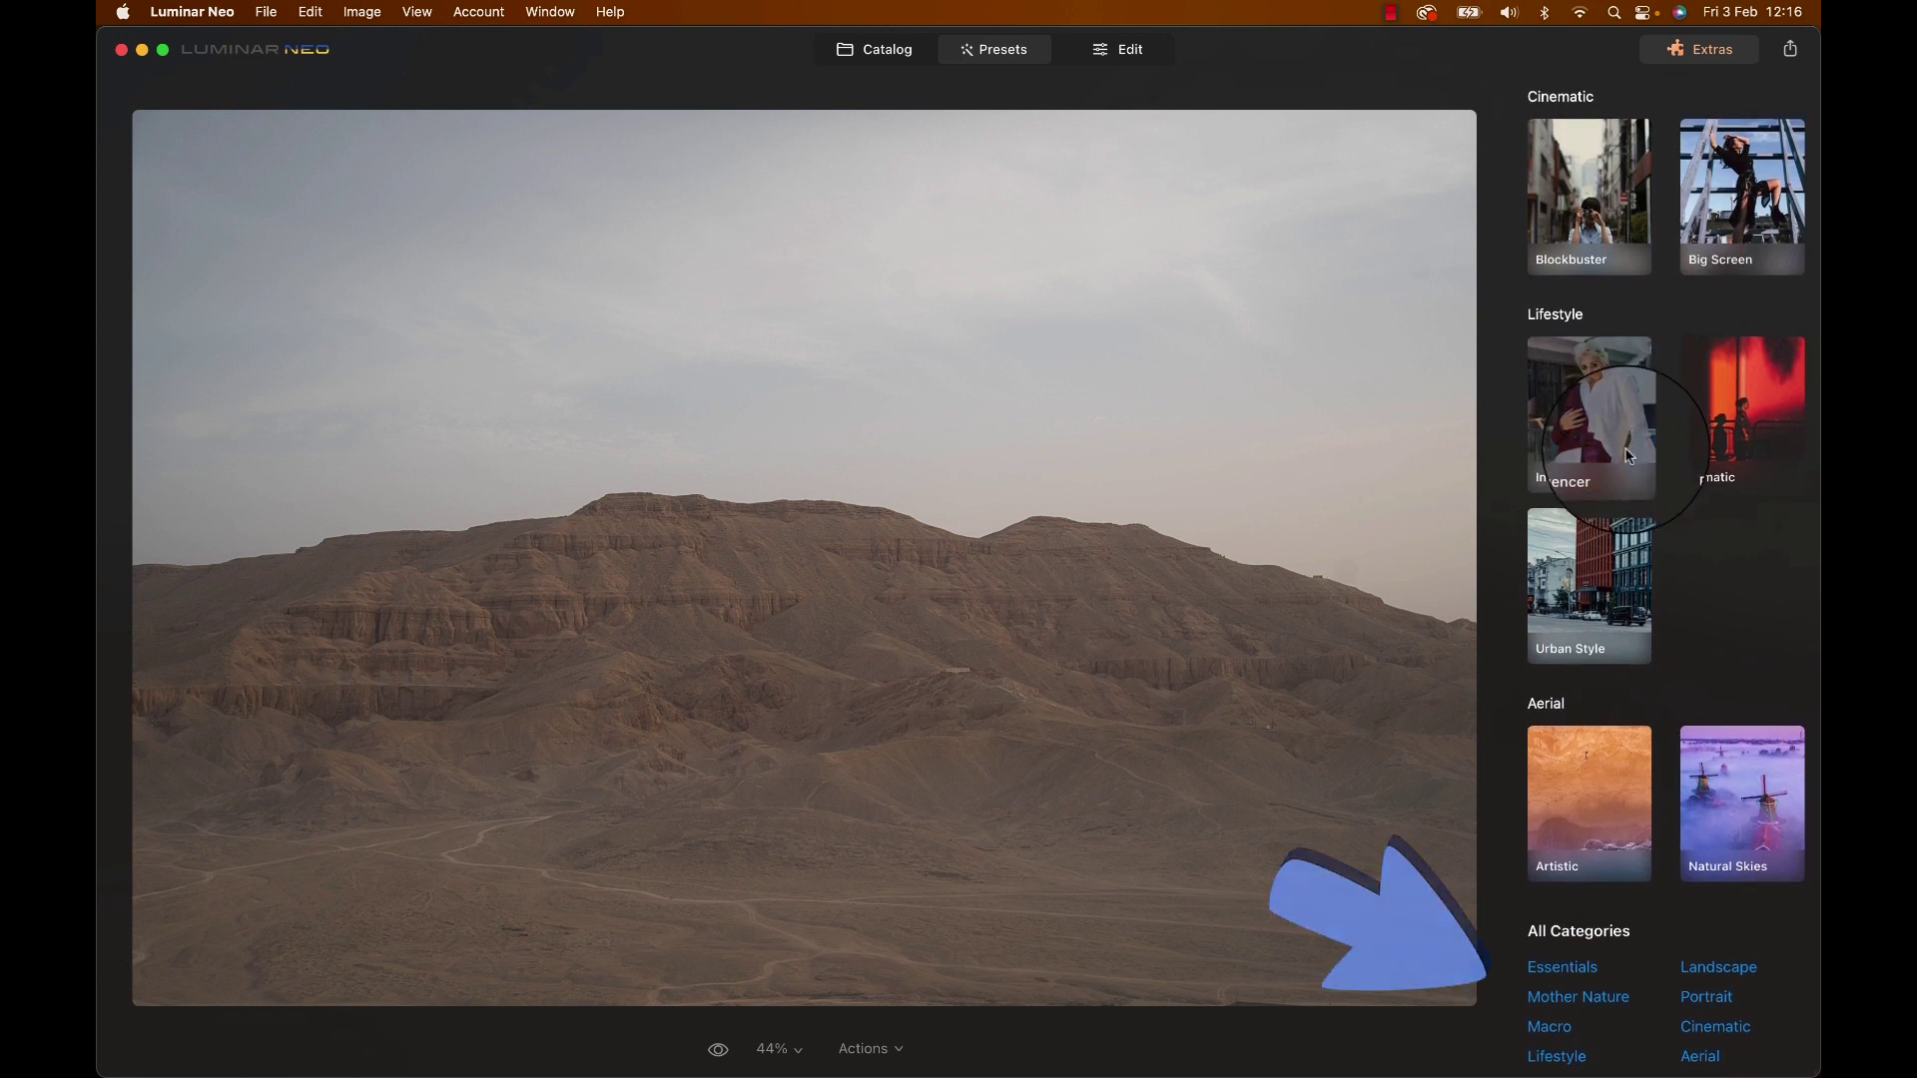
Apply the Urban Style Edinburgh preset, compare before and after, then remove it
{"action": "left_click", "coordinate": [1591, 577]}
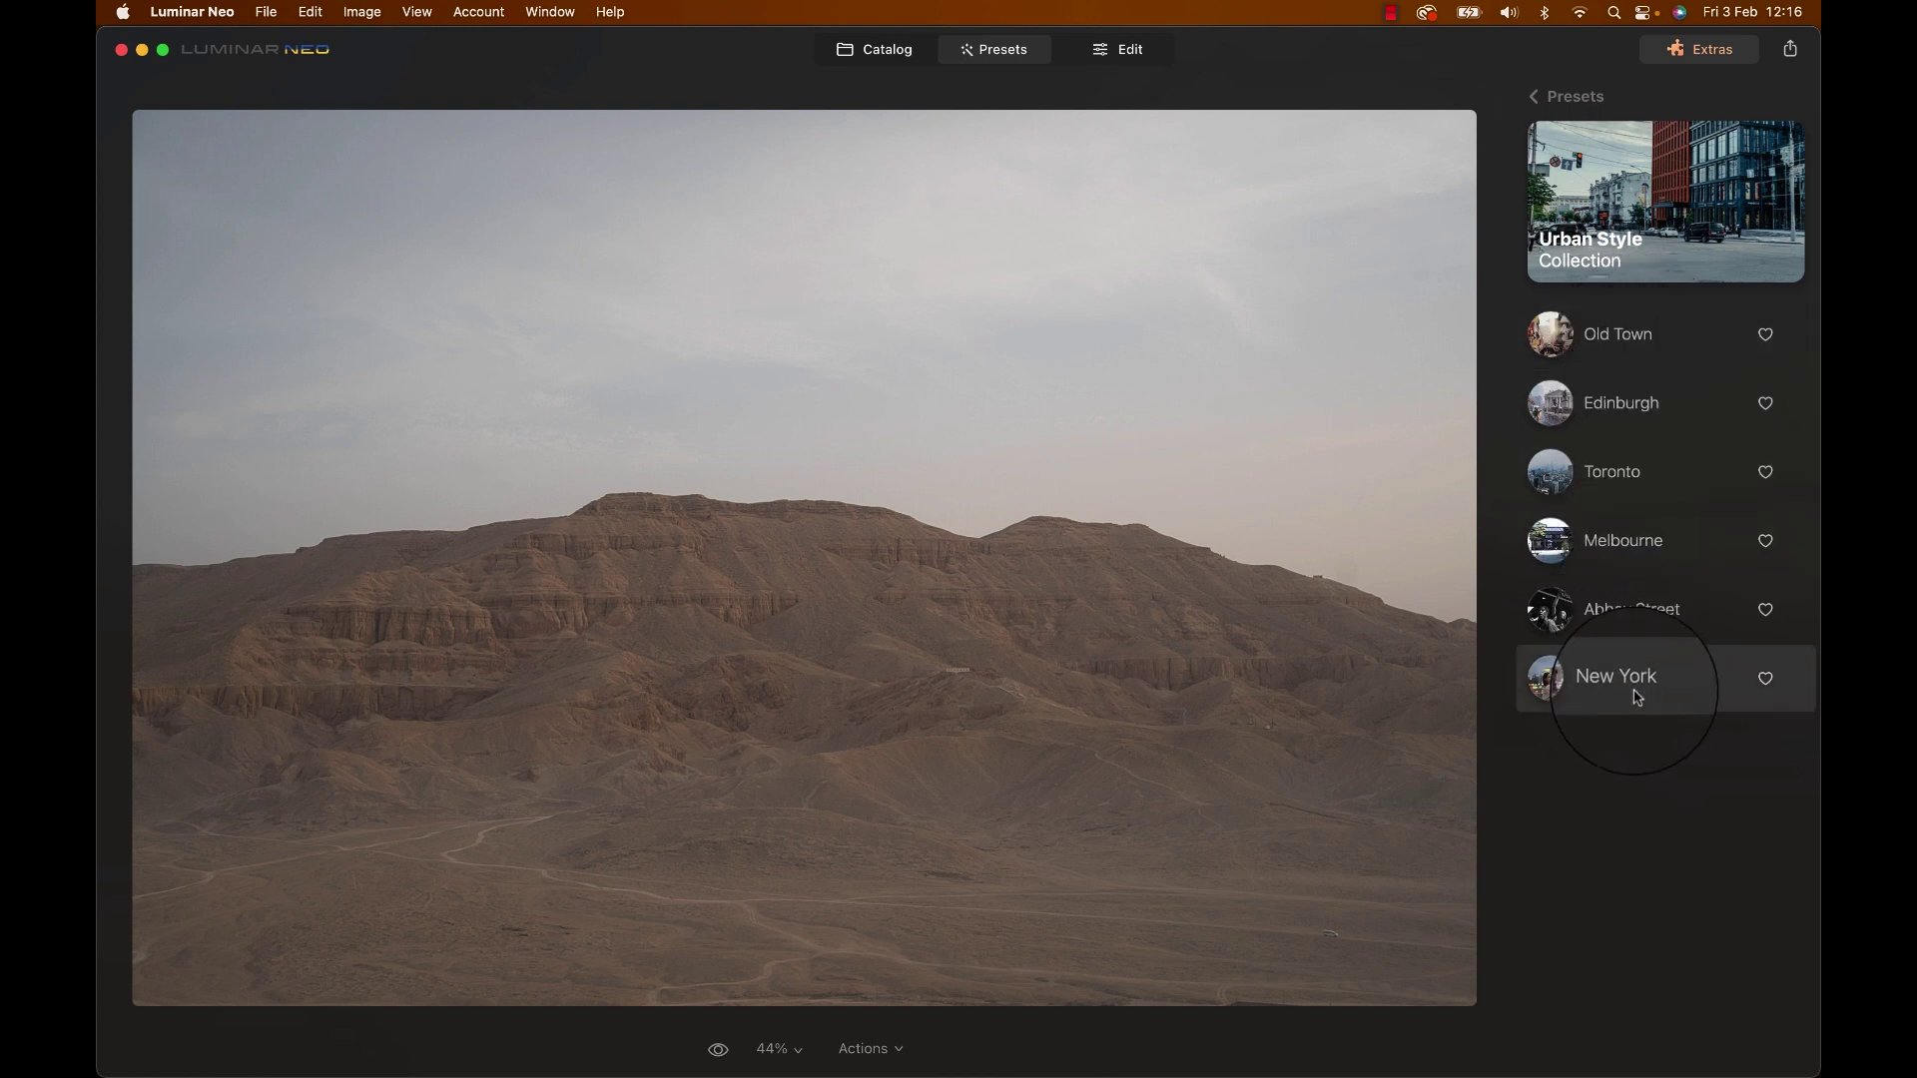
{"action": "left_click", "coordinate": [1617, 420]}
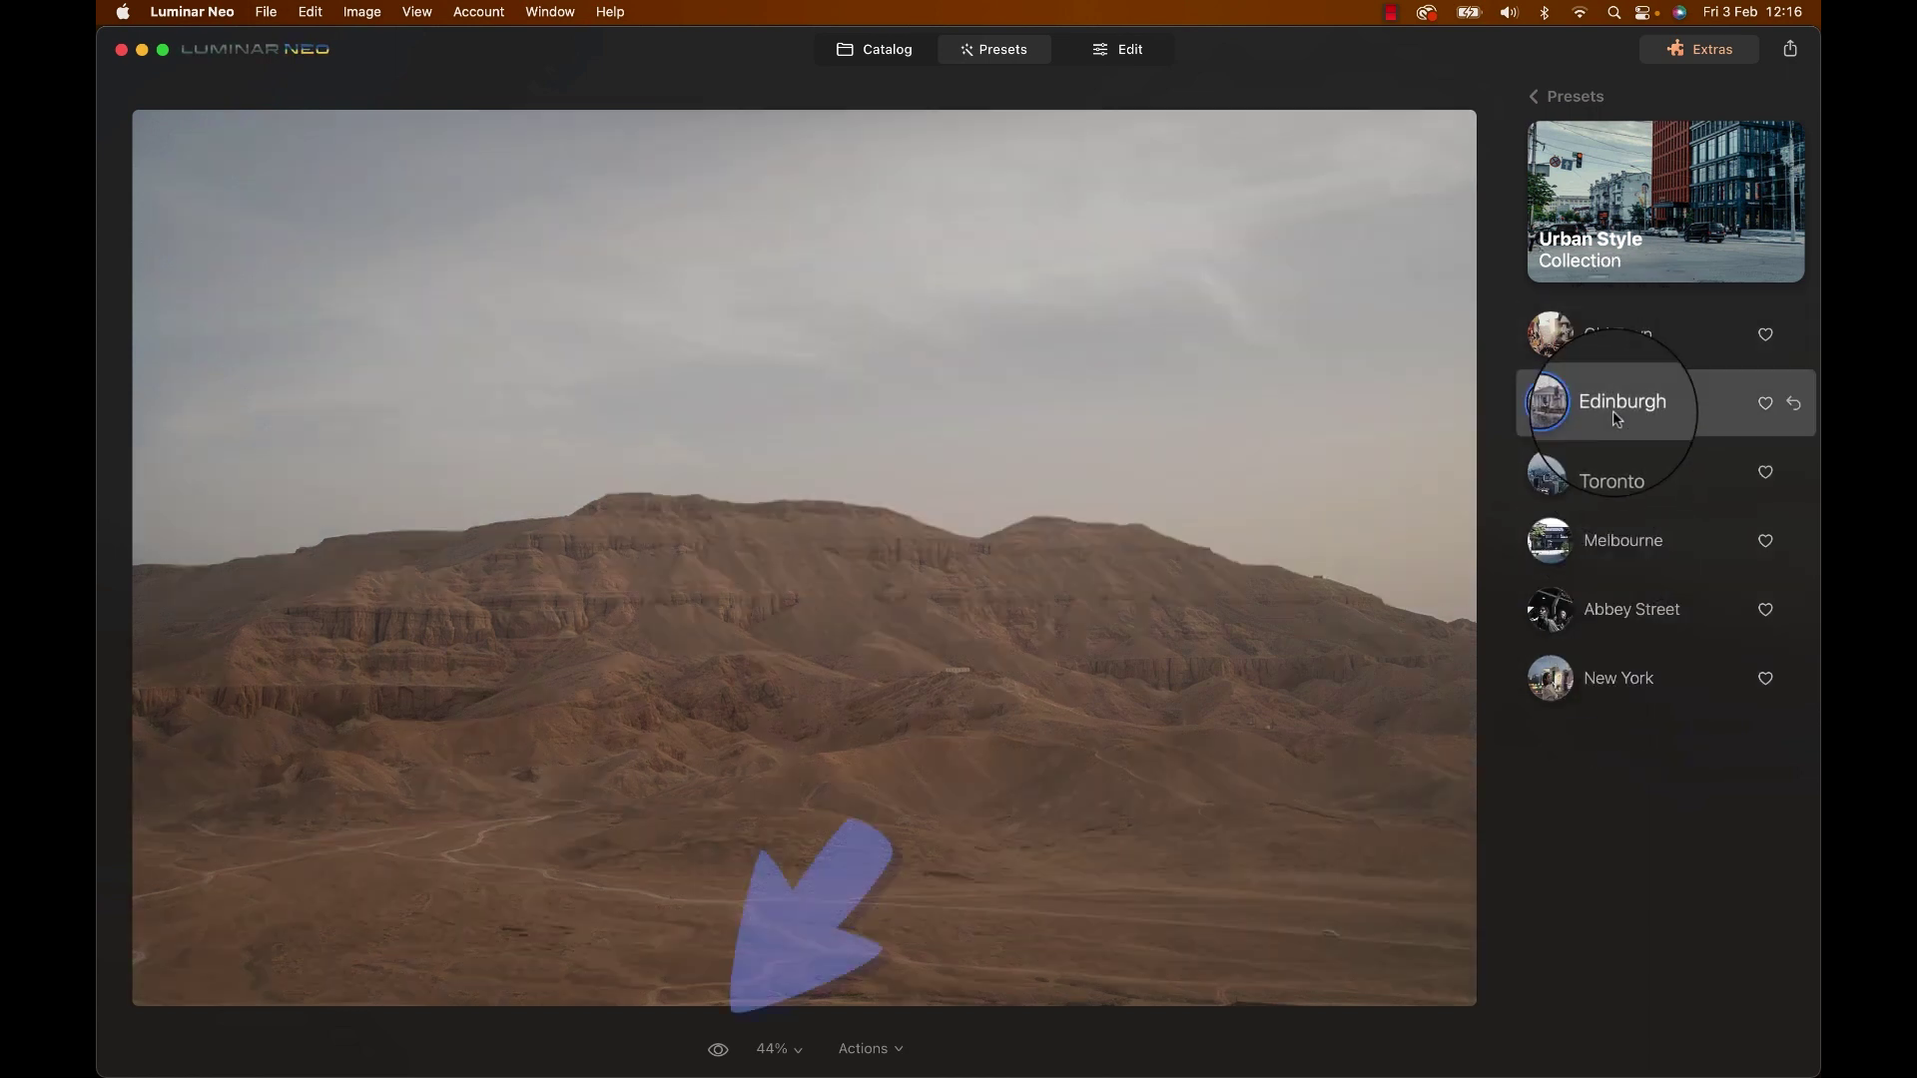
{"action": "left_click", "coordinate": [717, 1050]}
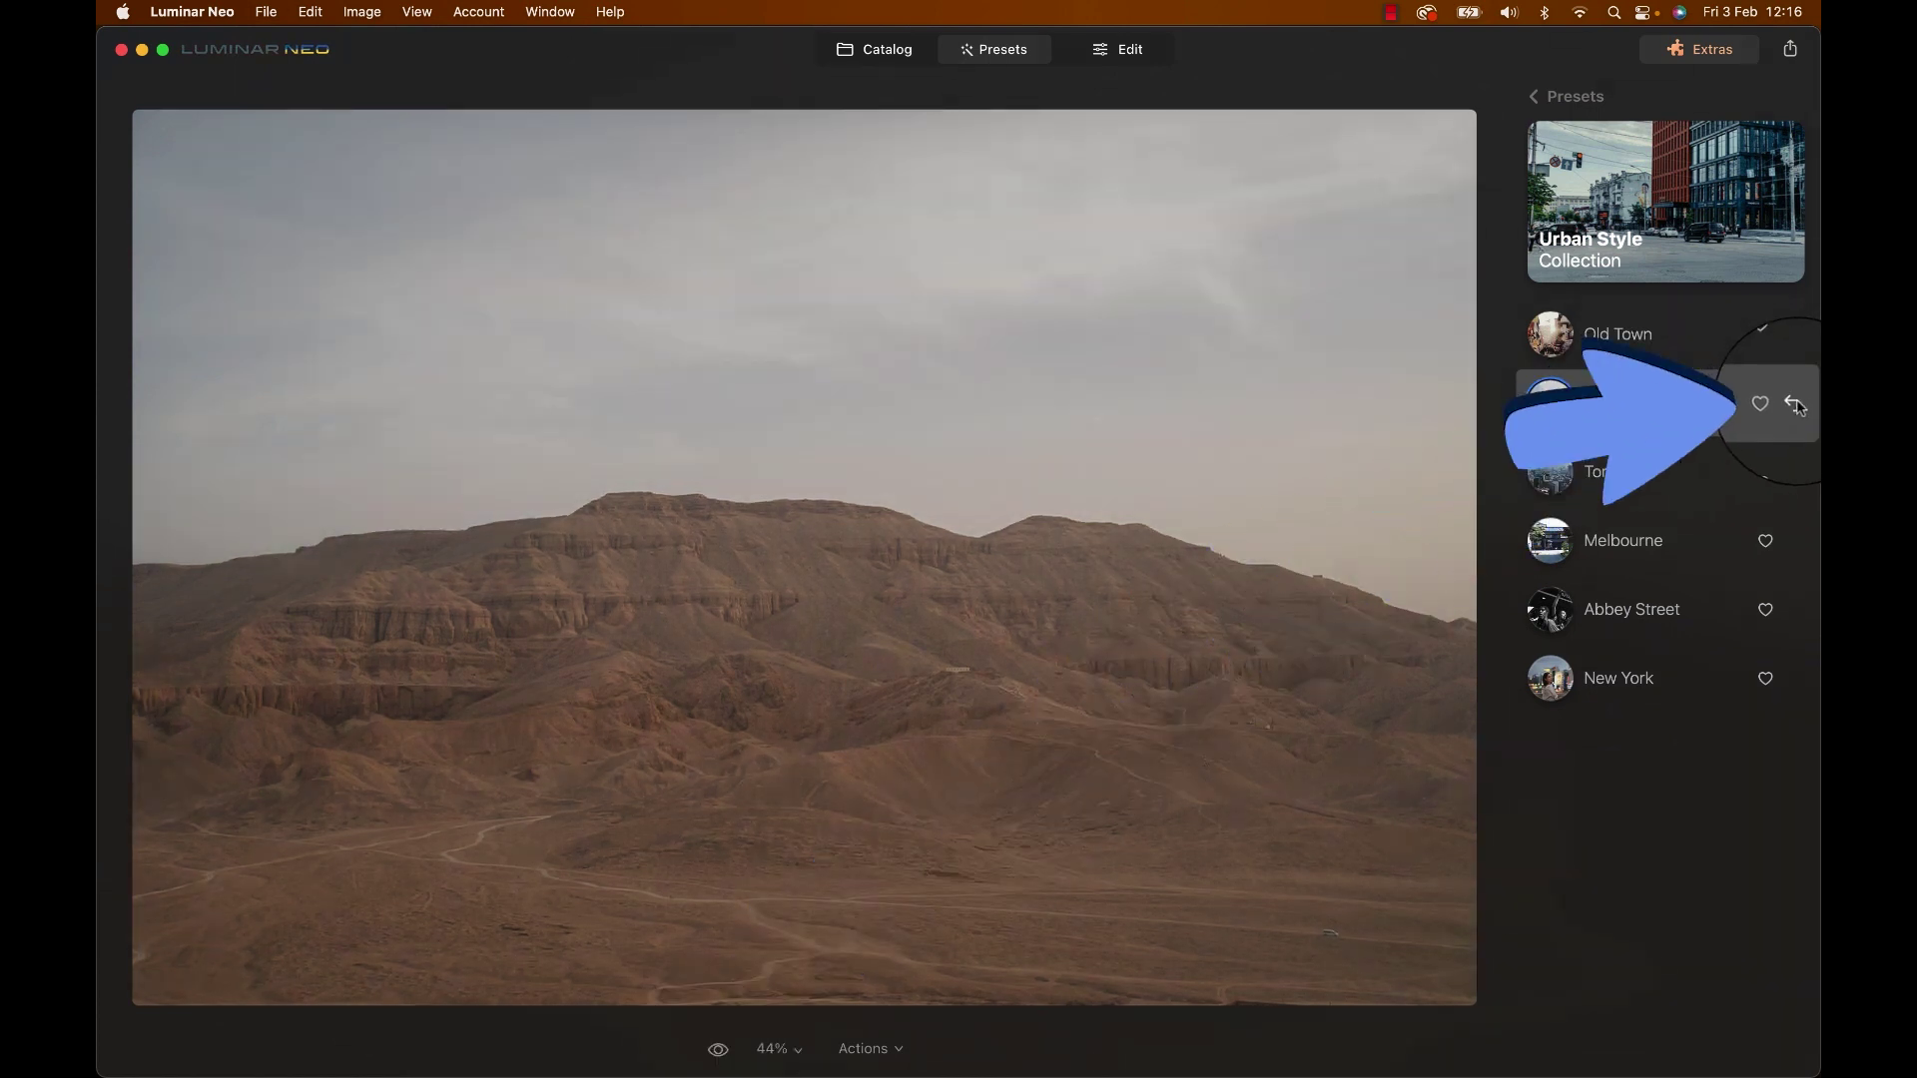
{"action": "left_click", "coordinate": [1795, 405]}
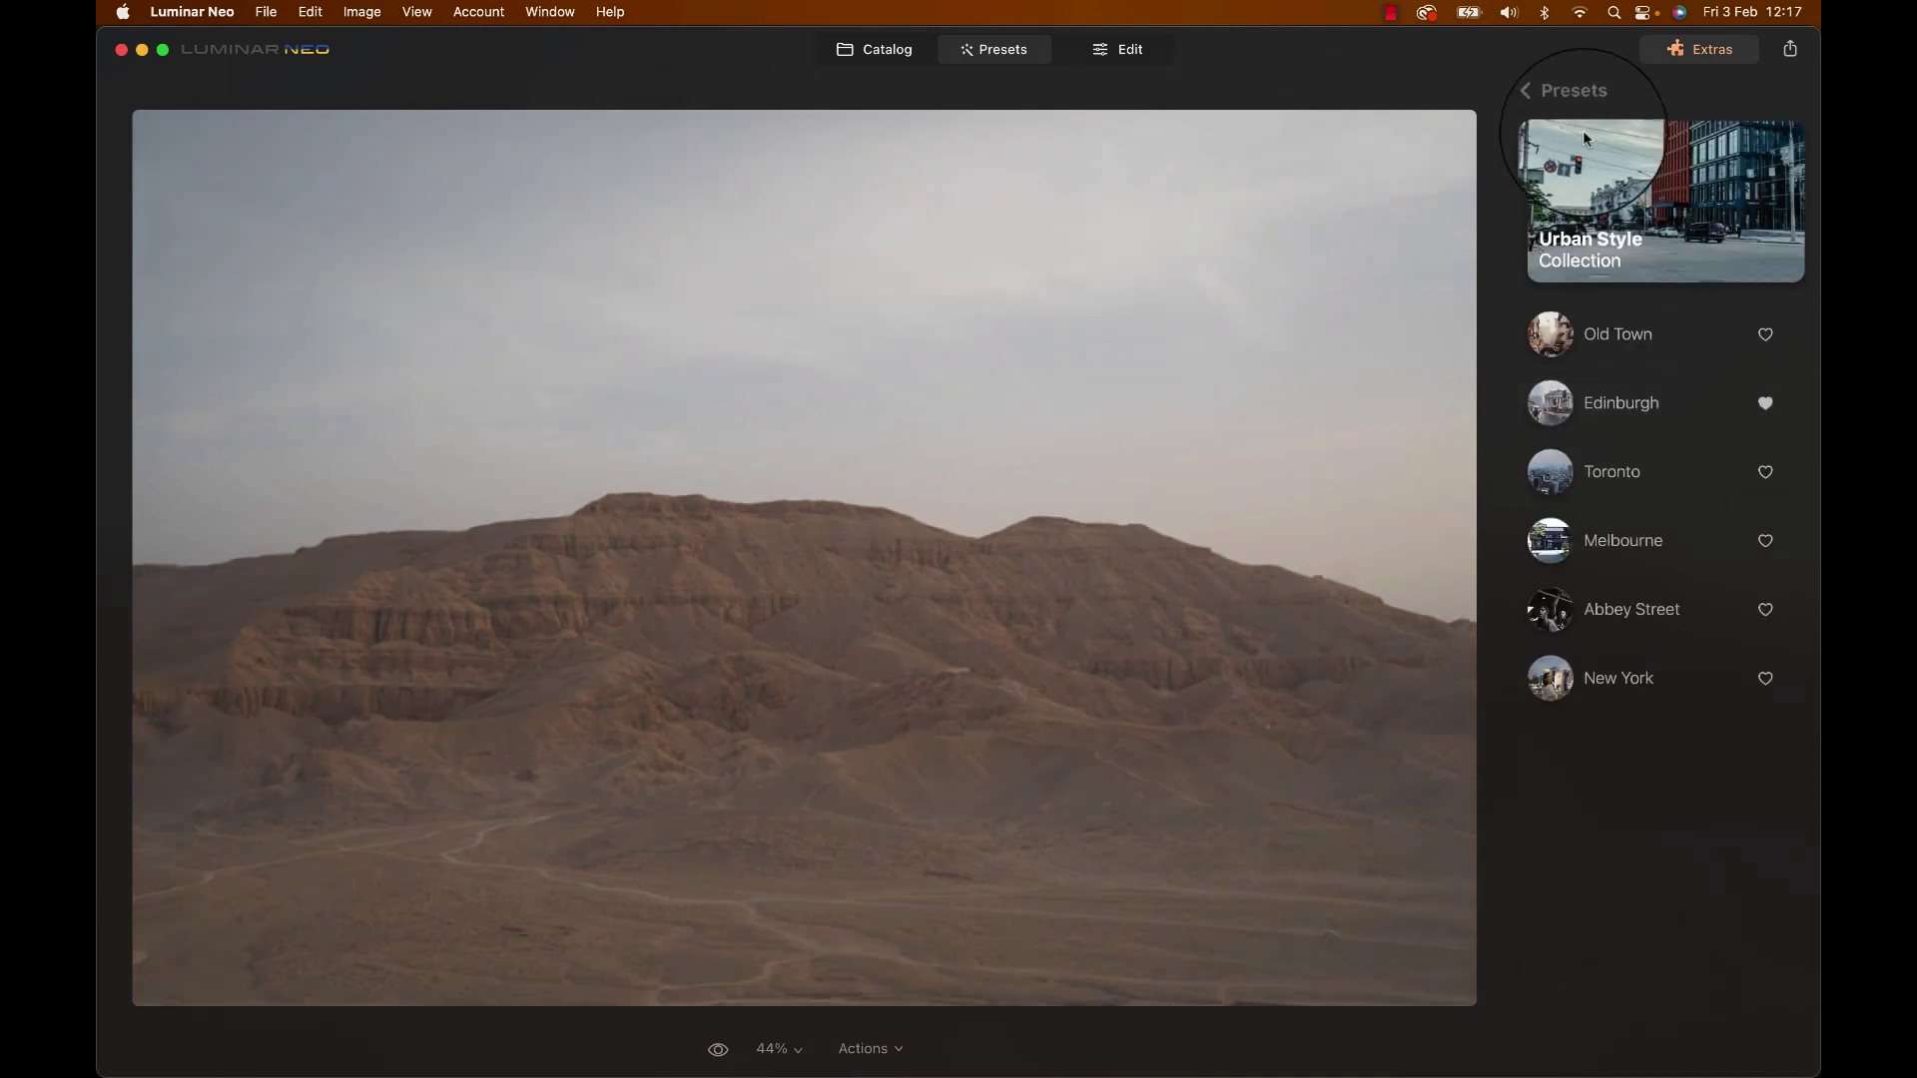
{"action": "left_click", "coordinate": [1542, 96]}
{"action": "scroll", "coordinate": [1600, 355], "scroll_direction": "up", "scroll_amount": 15}
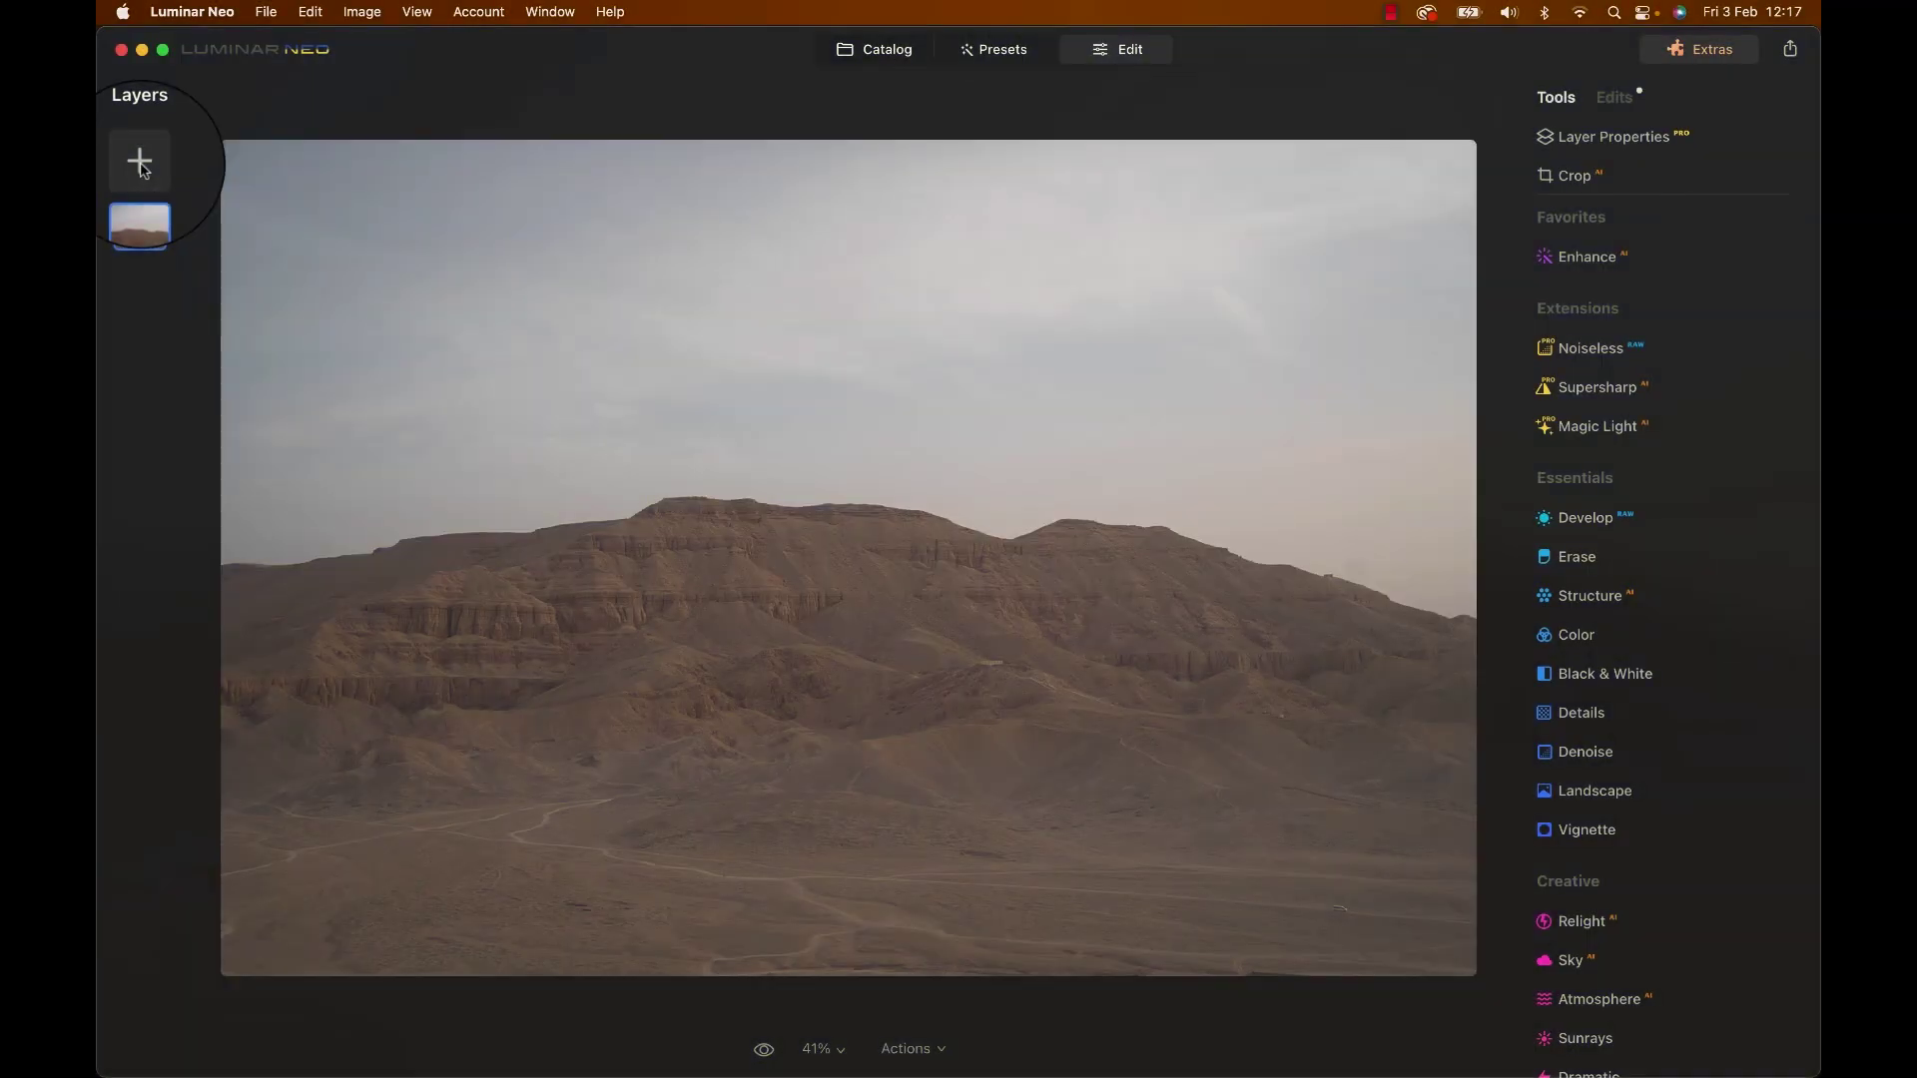
Add a flare overlay layer to the desert photo, then delete it again
{"action": "left_click", "coordinate": [145, 173]}
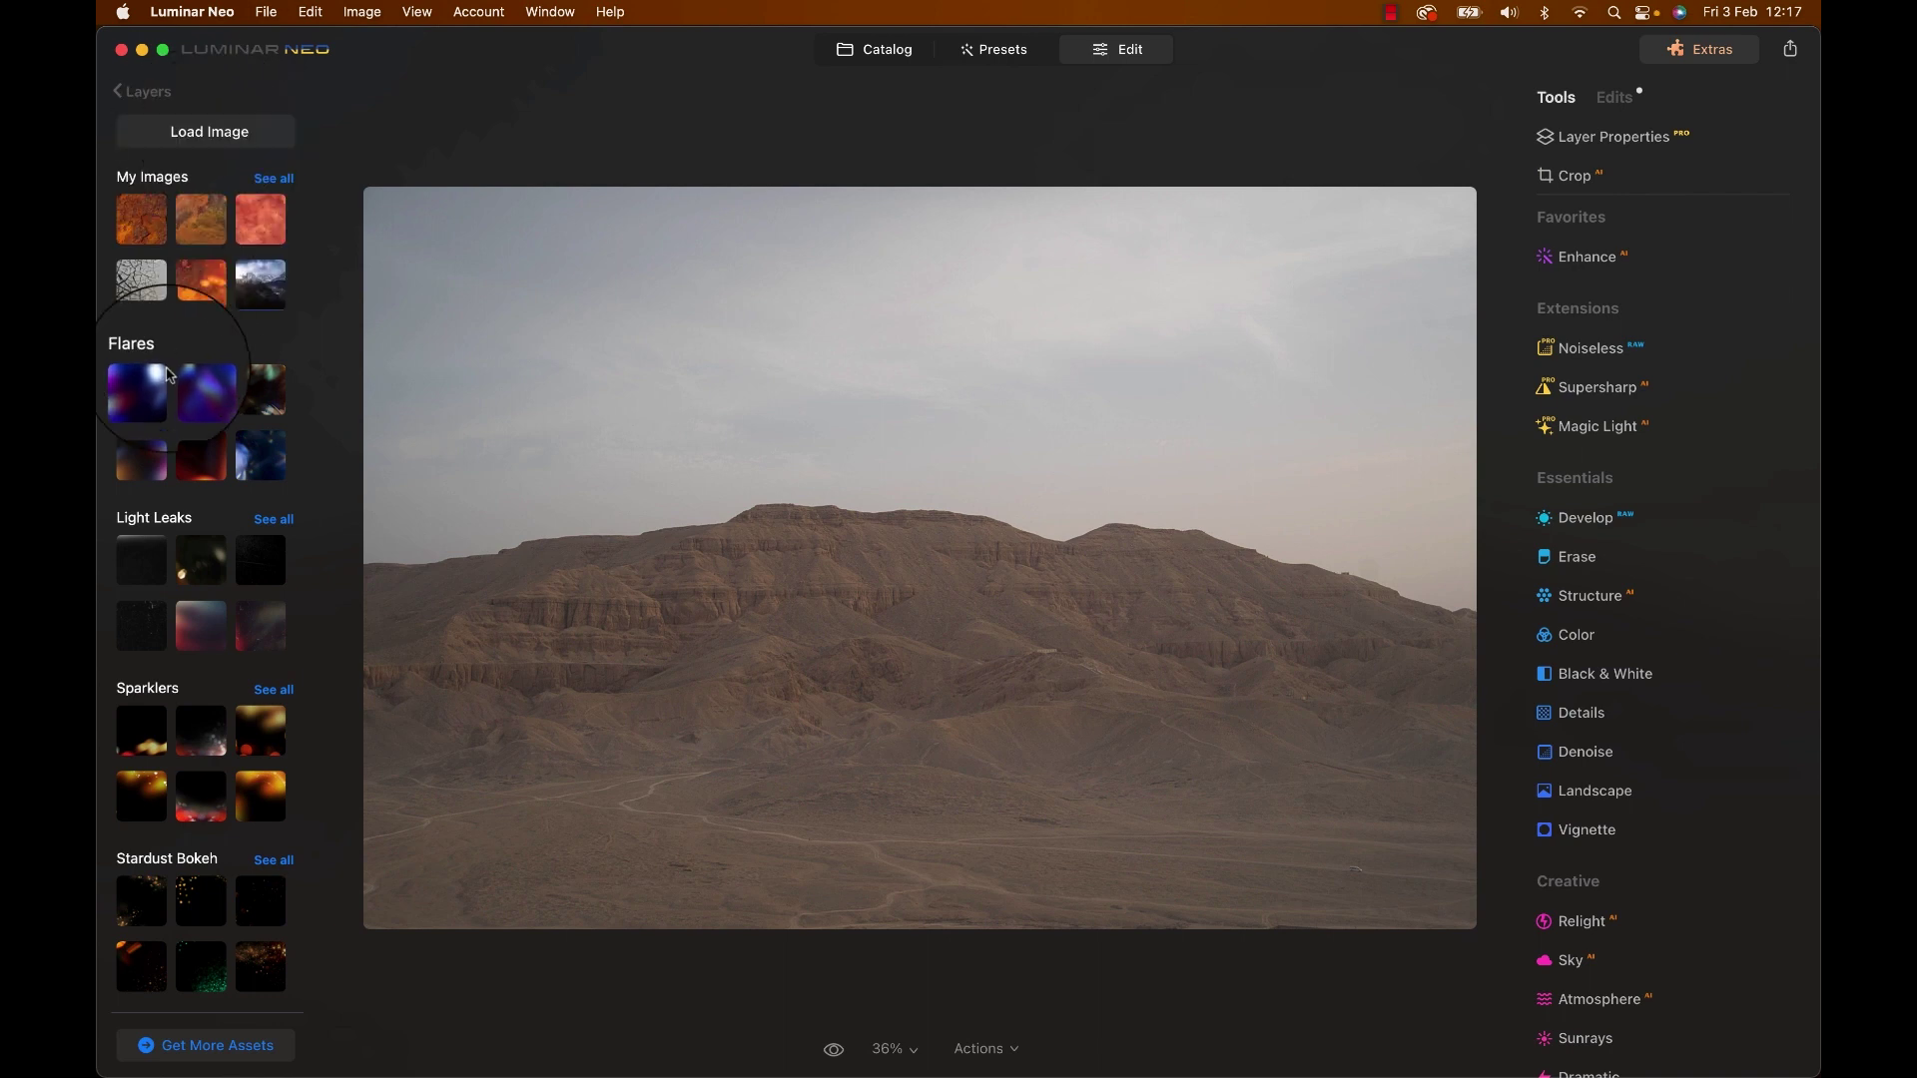
{"action": "left_click", "coordinate": [150, 391]}
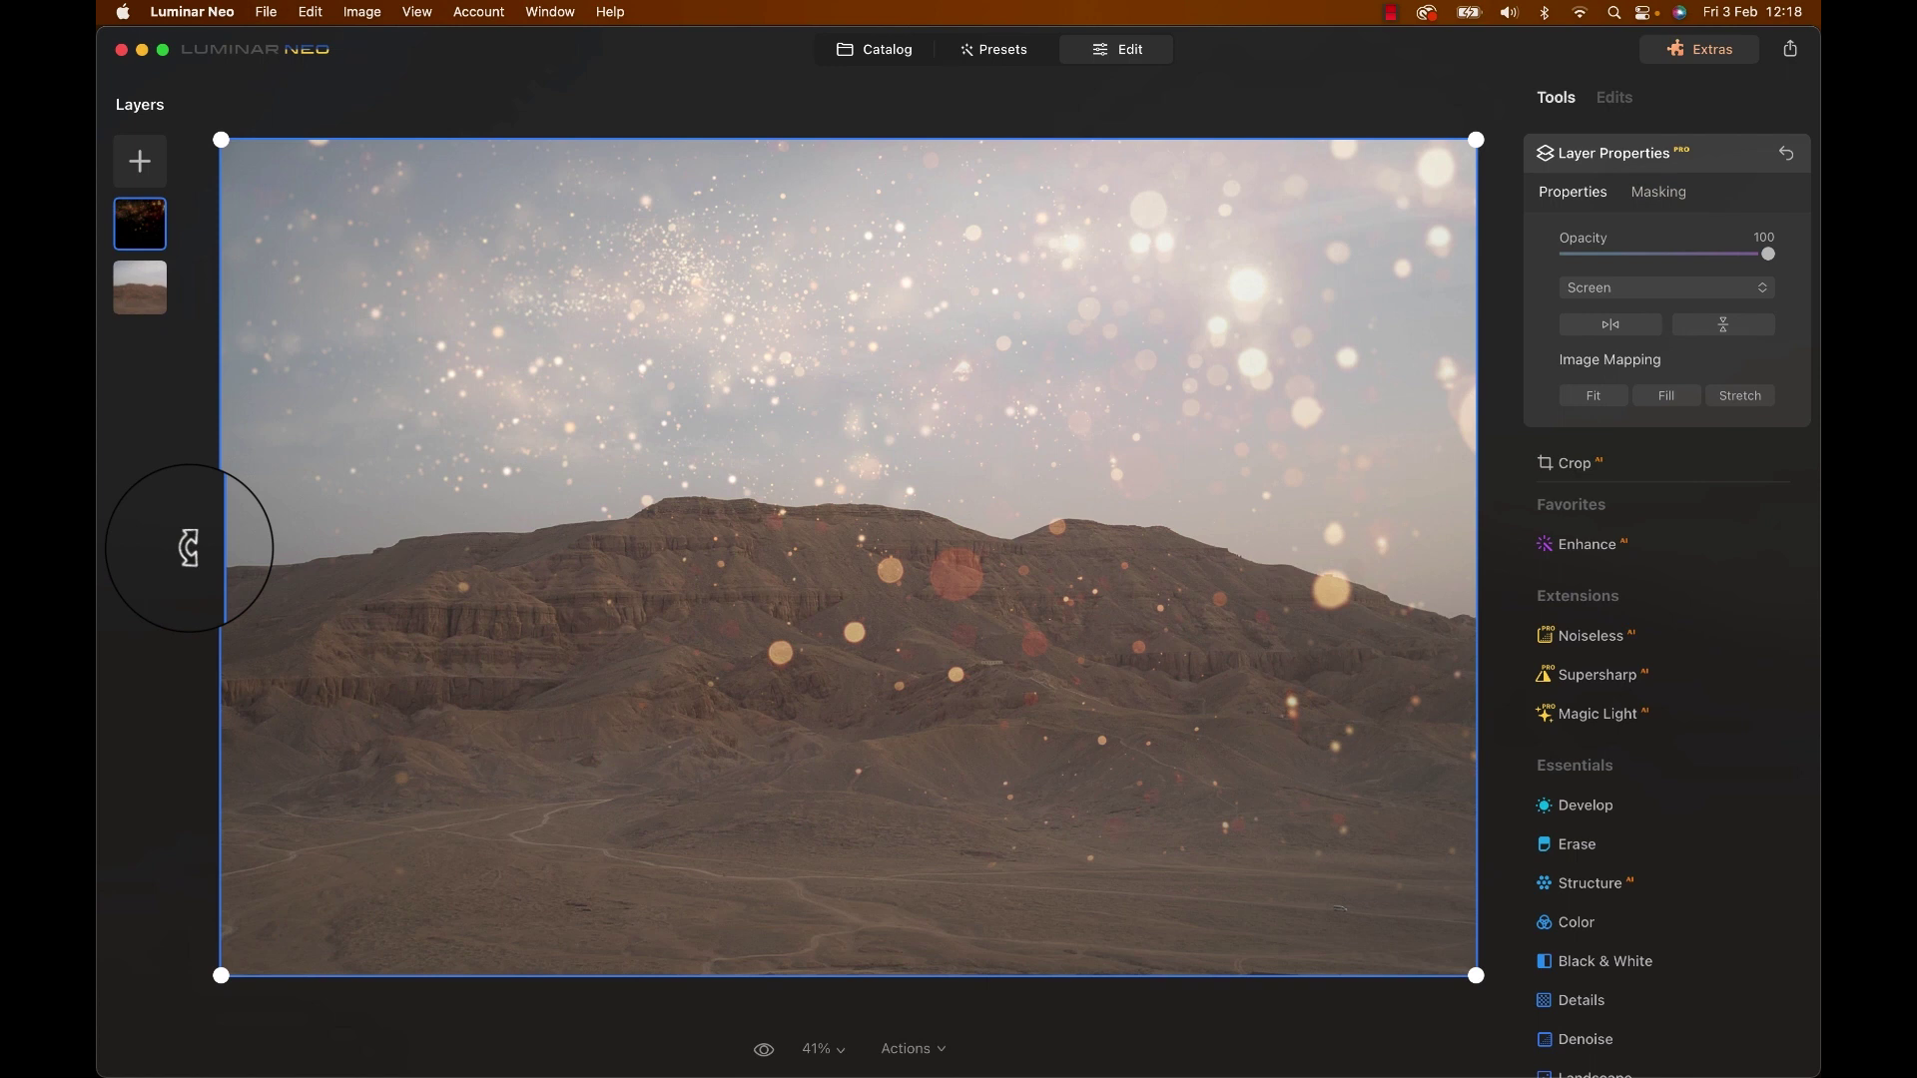
{"action": "key", "text": "Delete"}
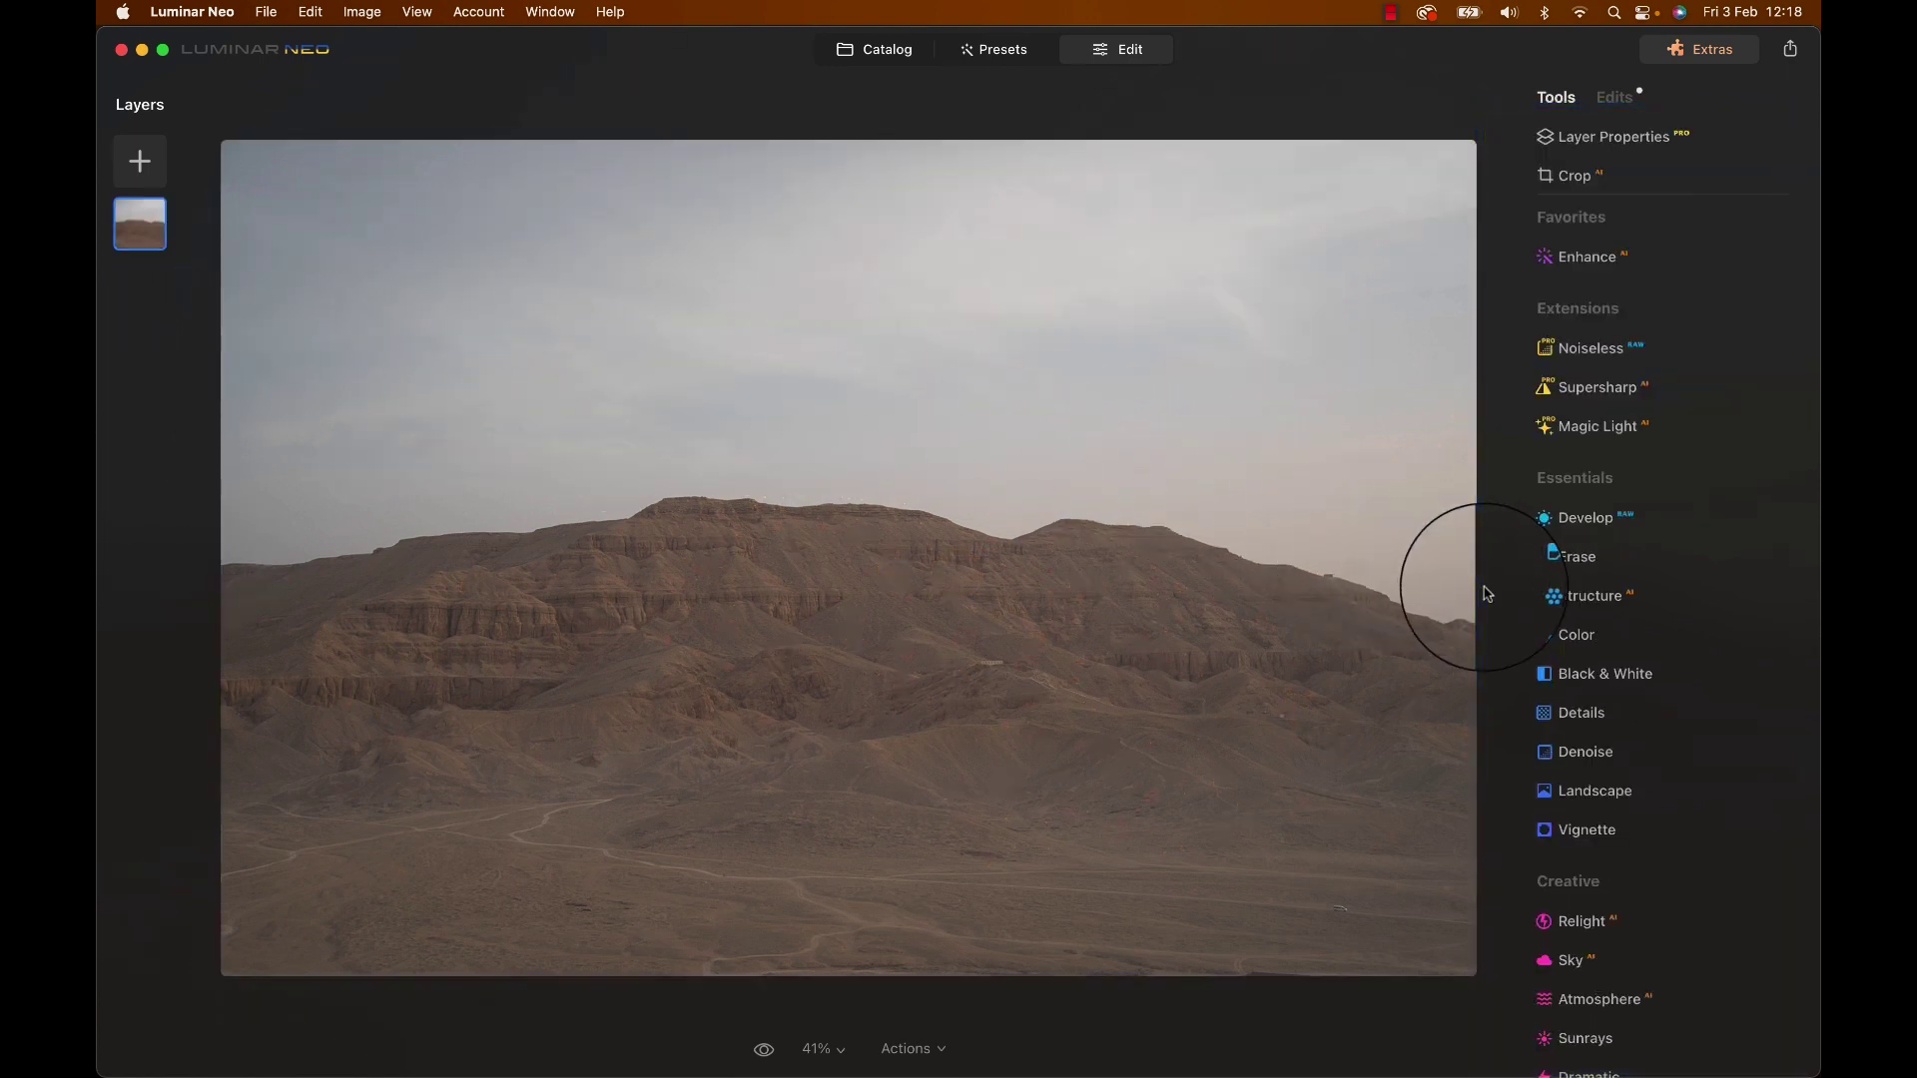
{"action": "scroll", "coordinate": [1642, 679], "scroll_direction": "down", "scroll_amount": 10}
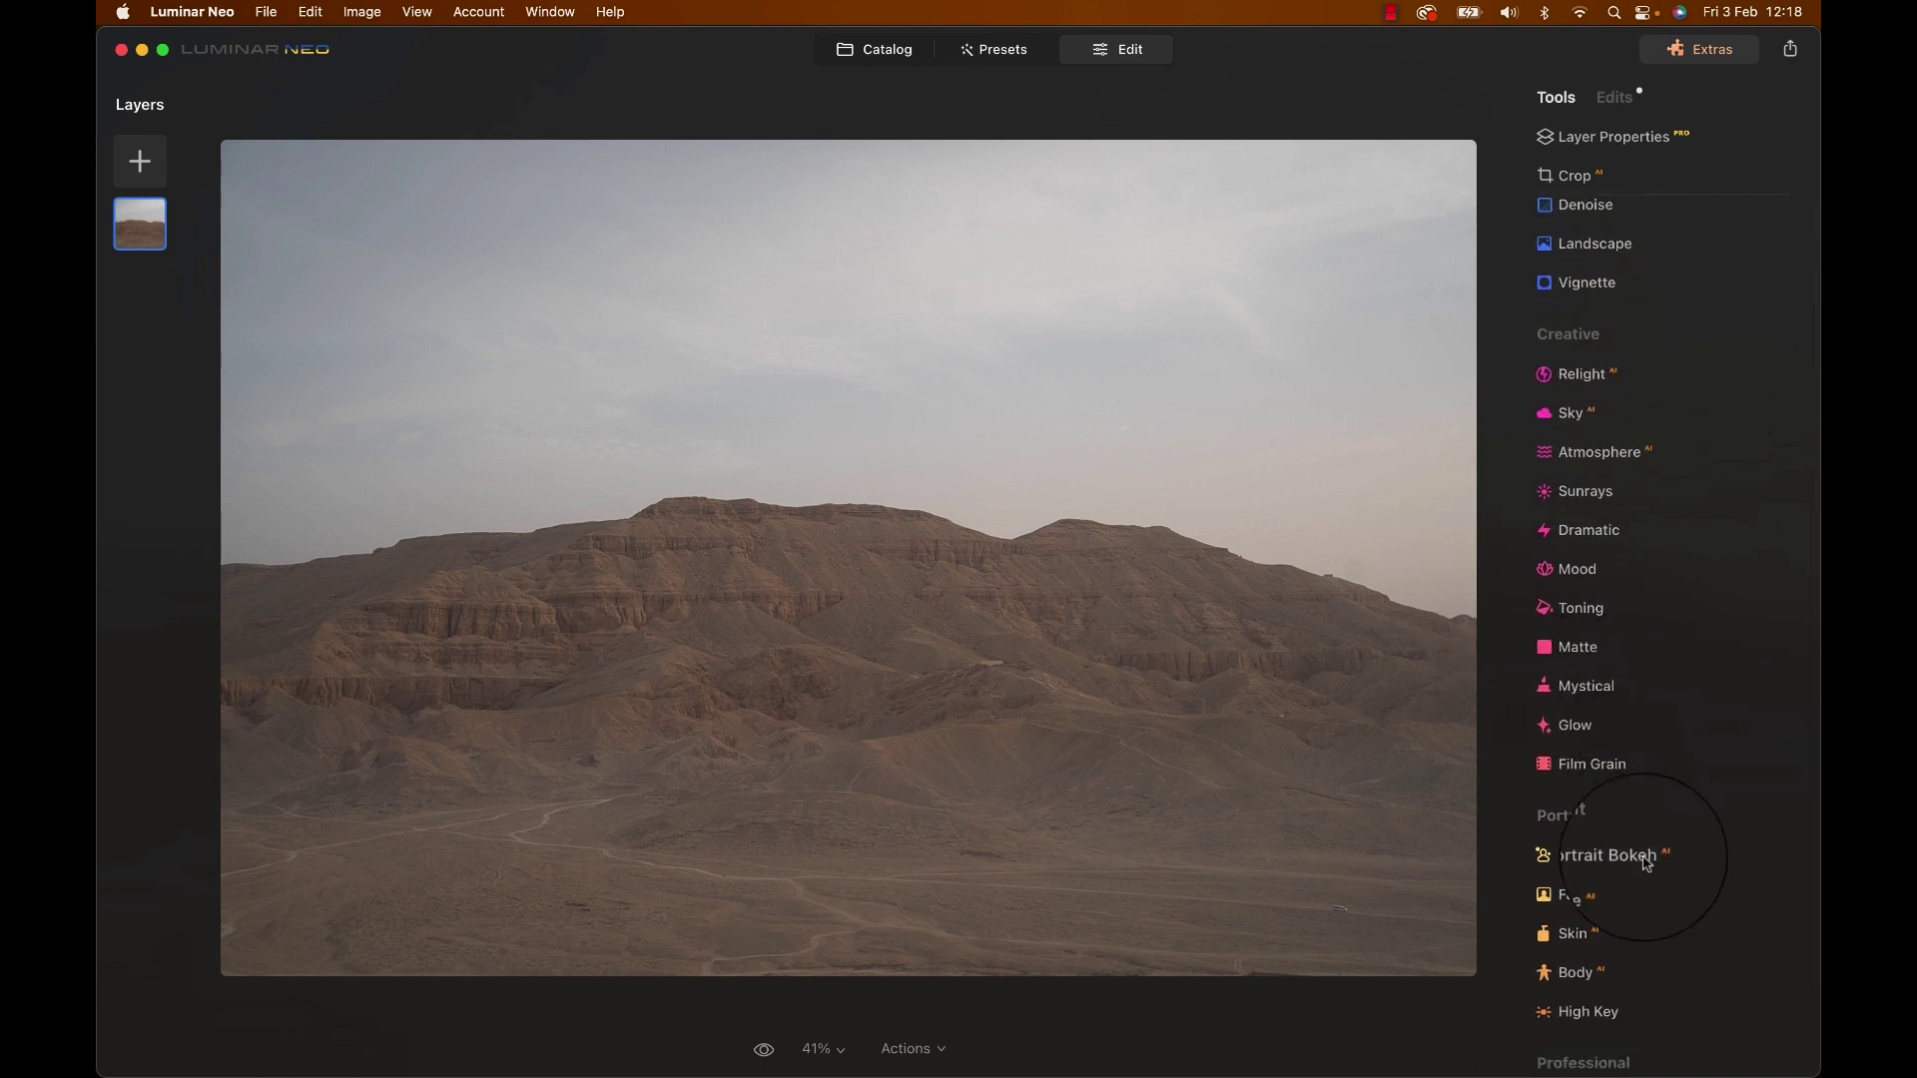
{"action": "scroll", "coordinate": [1642, 858], "scroll_direction": "down", "scroll_amount": 4}
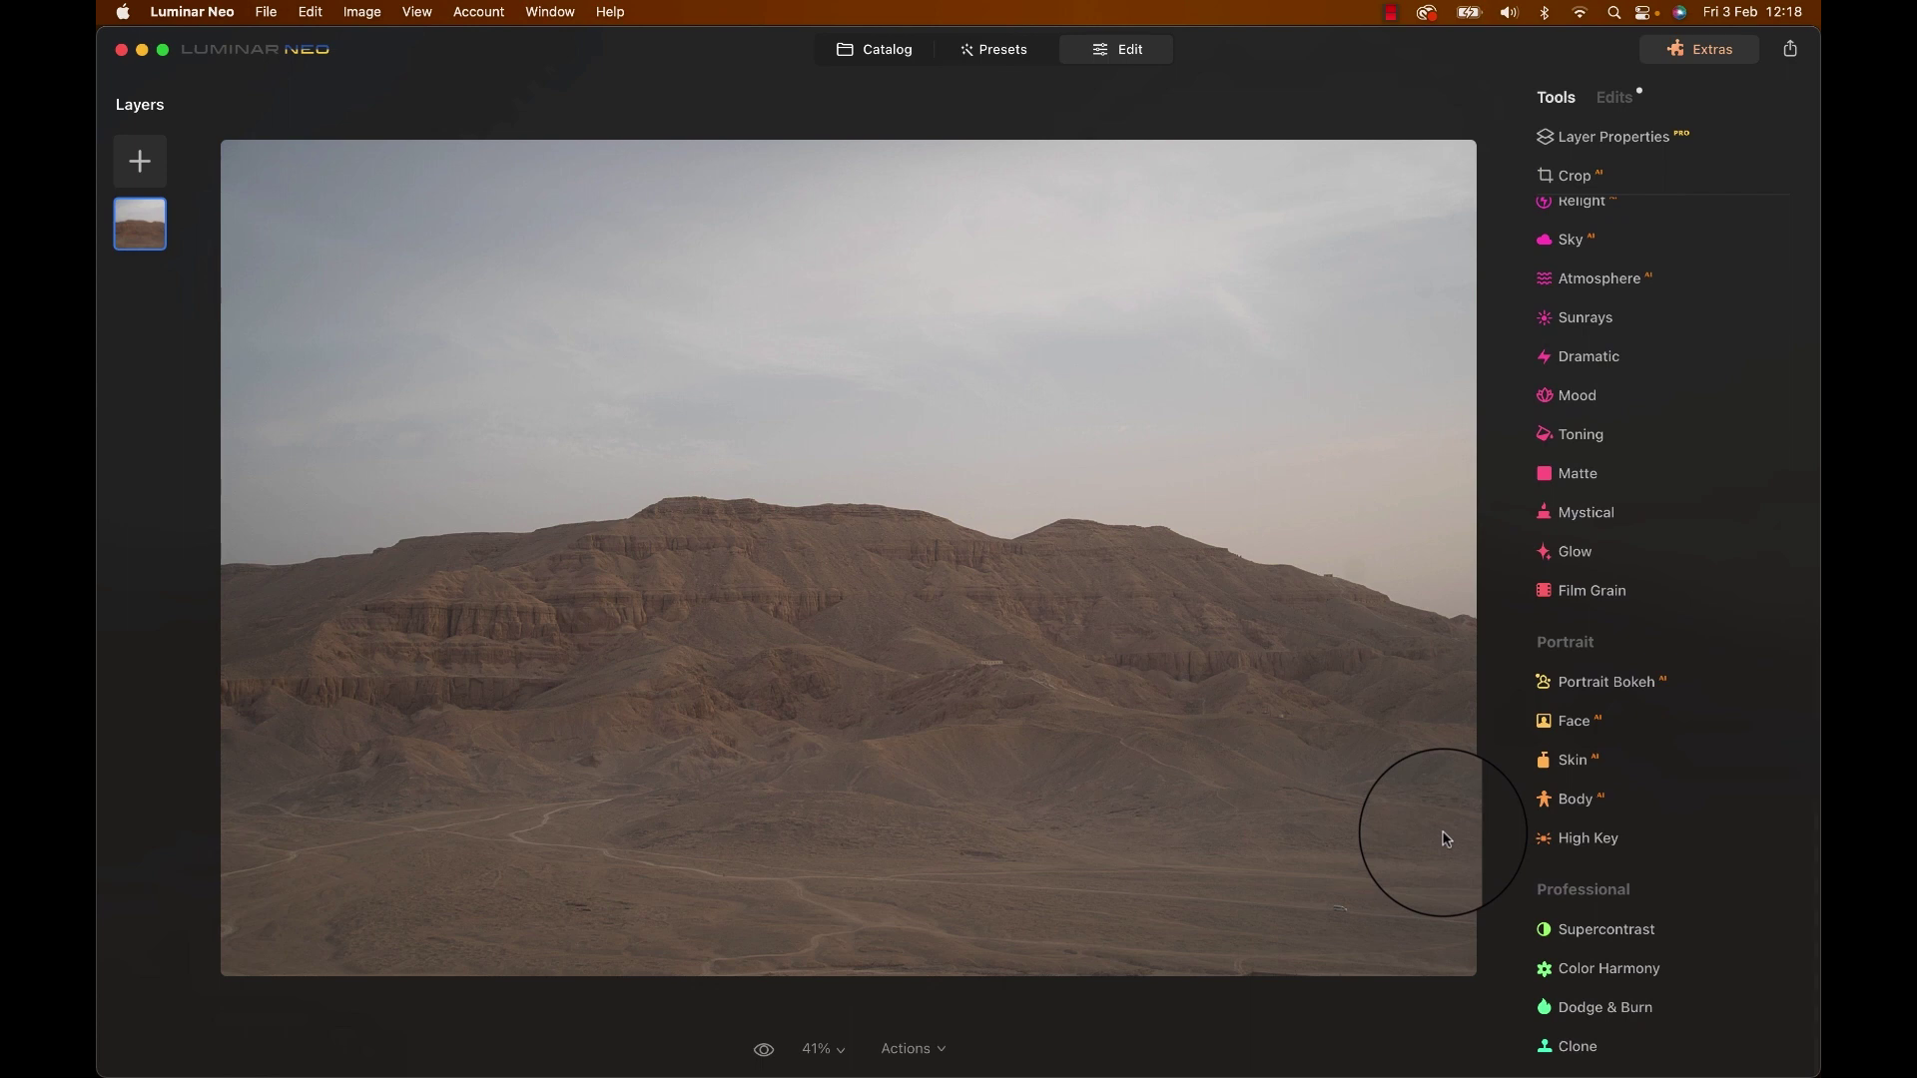
{"action": "scroll", "coordinate": [1591, 535], "scroll_direction": "up", "scroll_amount": 14}
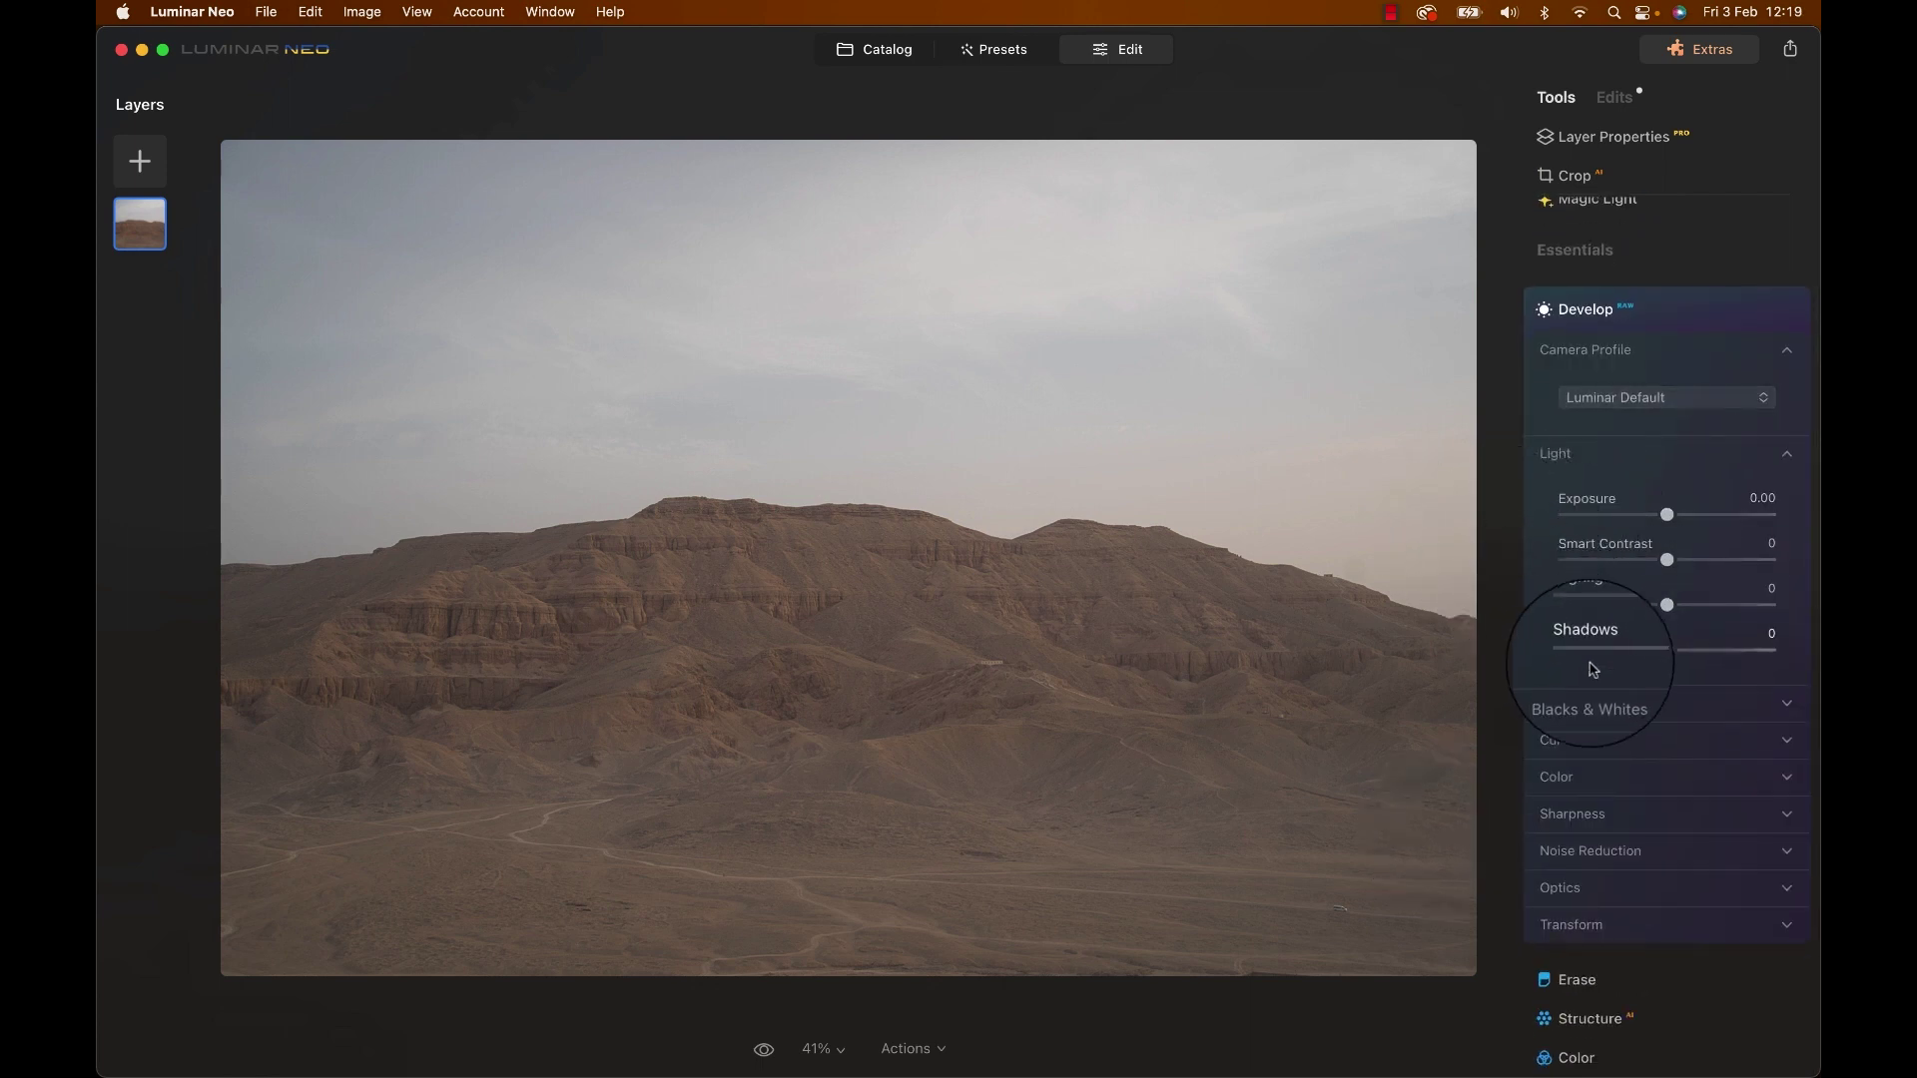
Expand Develop's Blacks & Whites and Color sections, then collapse Develop
{"action": "left_click", "coordinate": [1600, 702]}
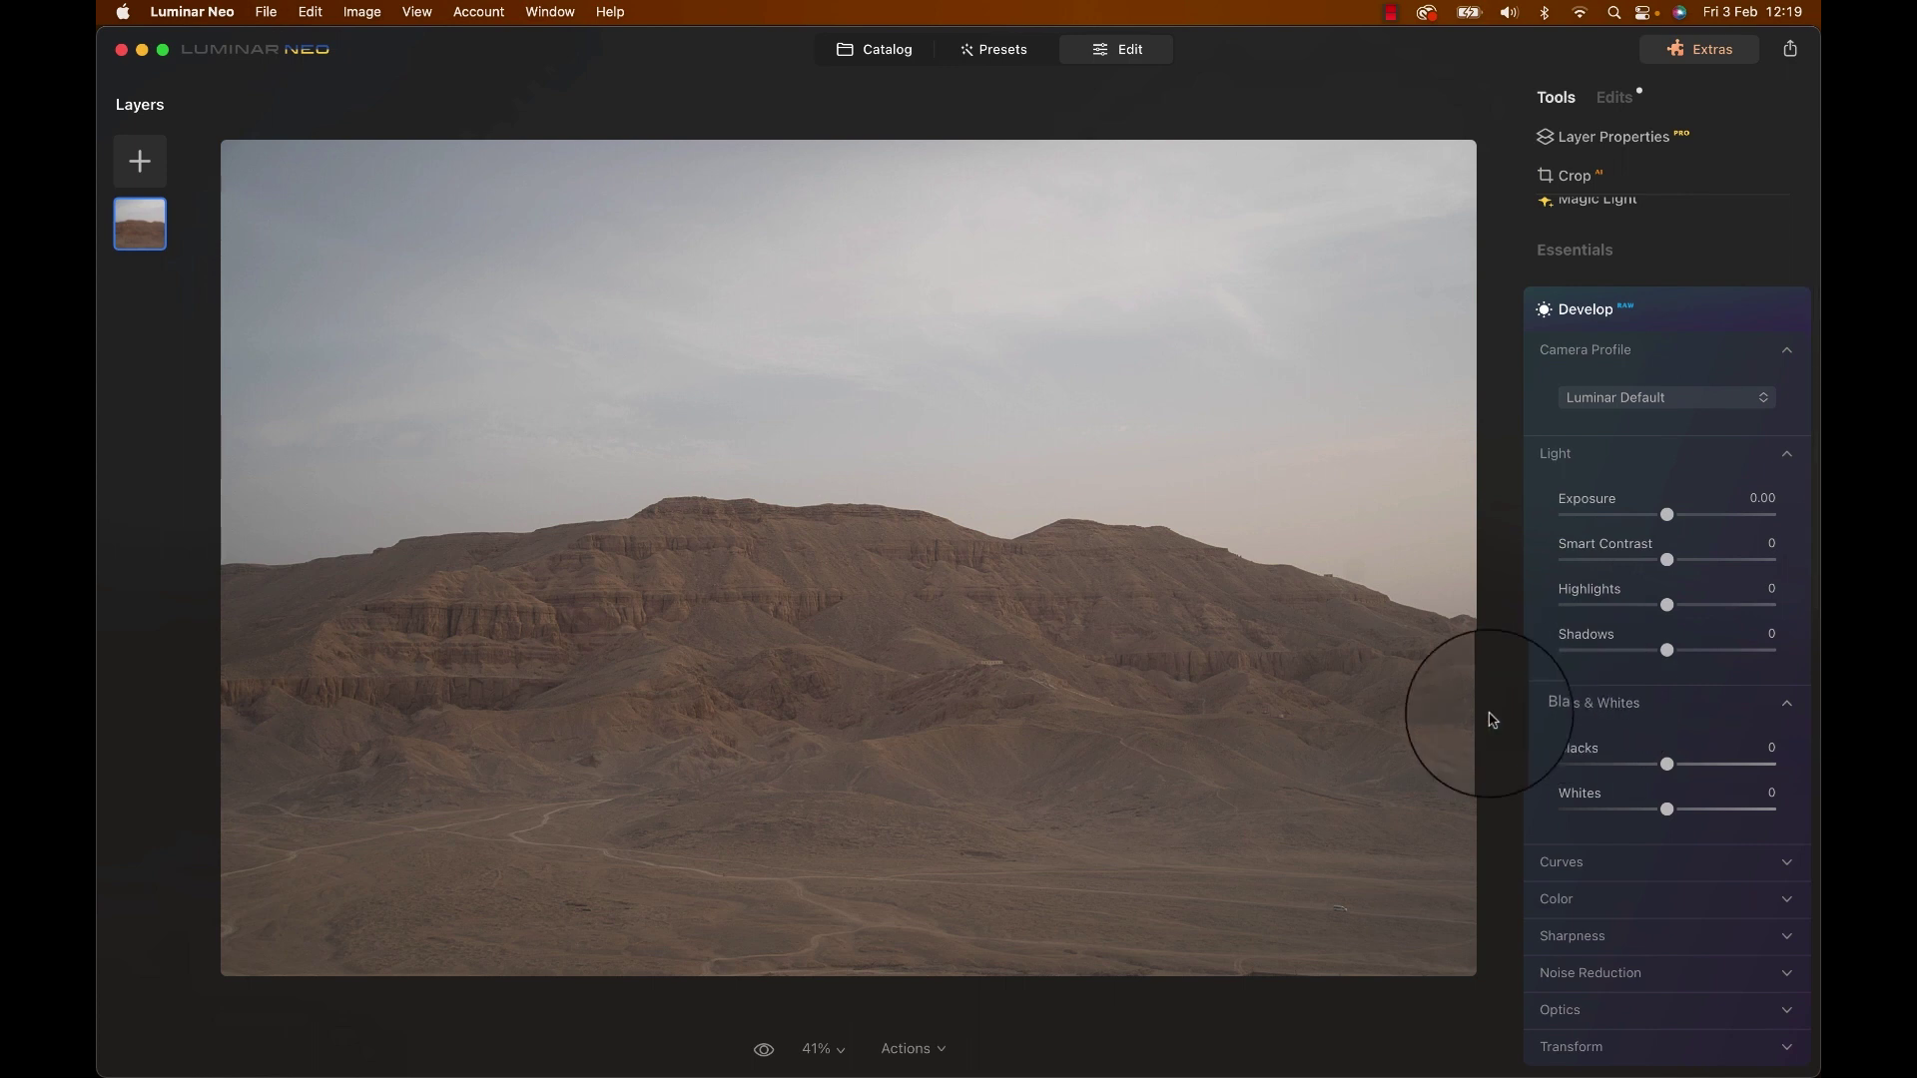
{"action": "left_click", "coordinate": [1572, 898]}
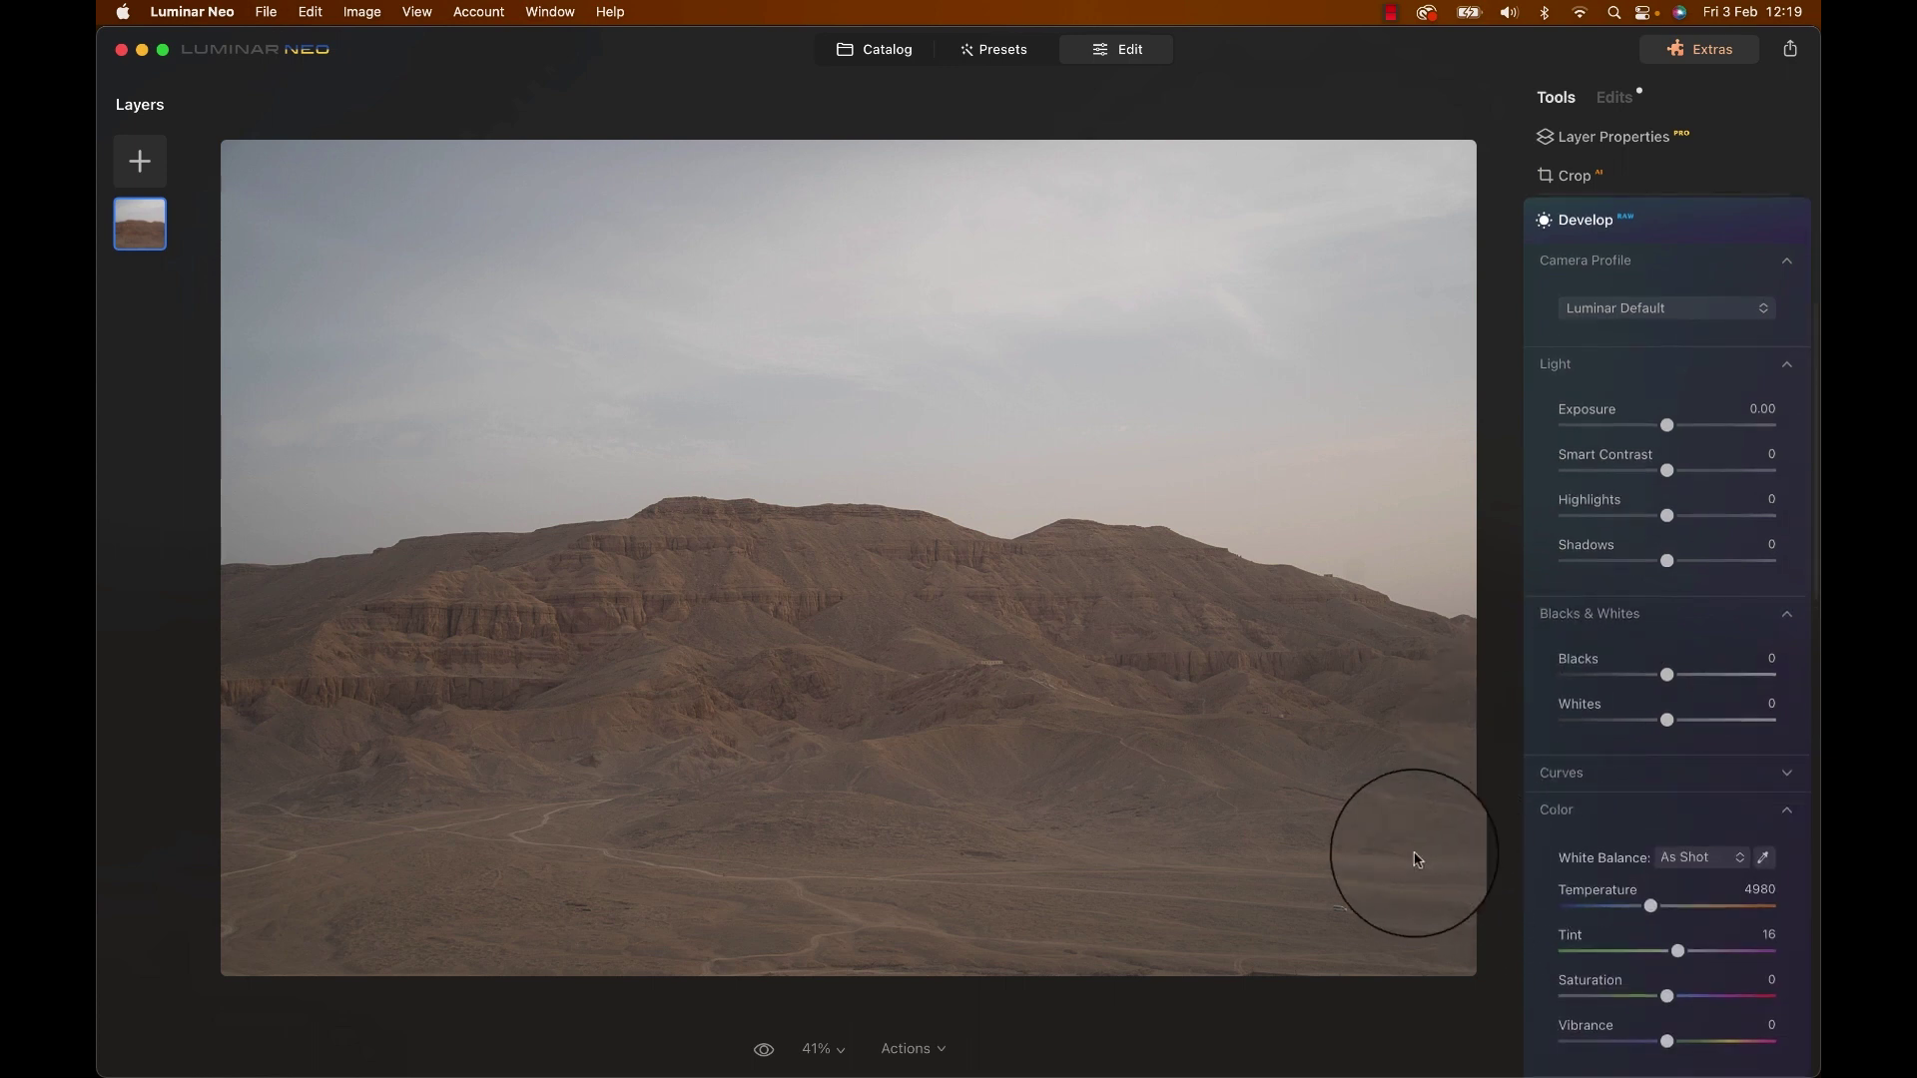
{"action": "scroll", "coordinate": [1607, 698], "scroll_direction": "up", "scroll_amount": 5}
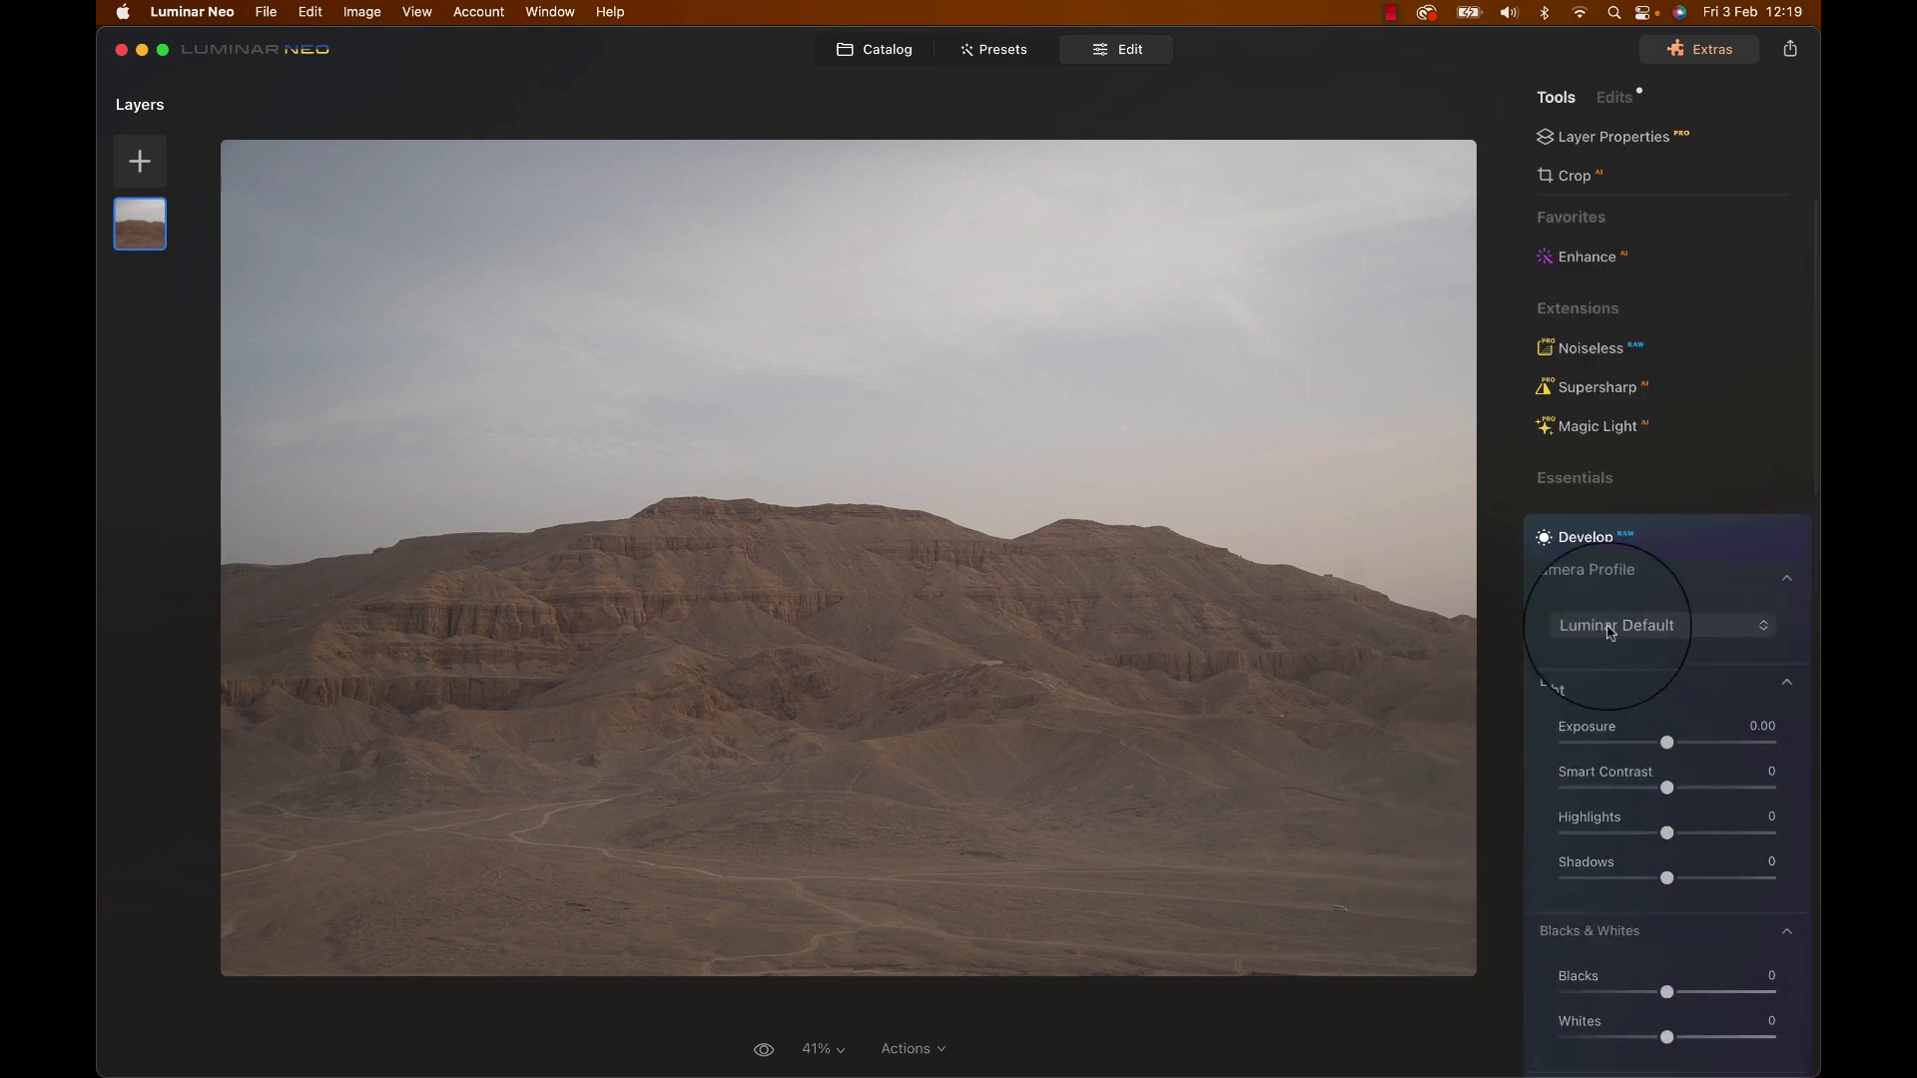
{"action": "left_click", "coordinate": [1600, 542]}
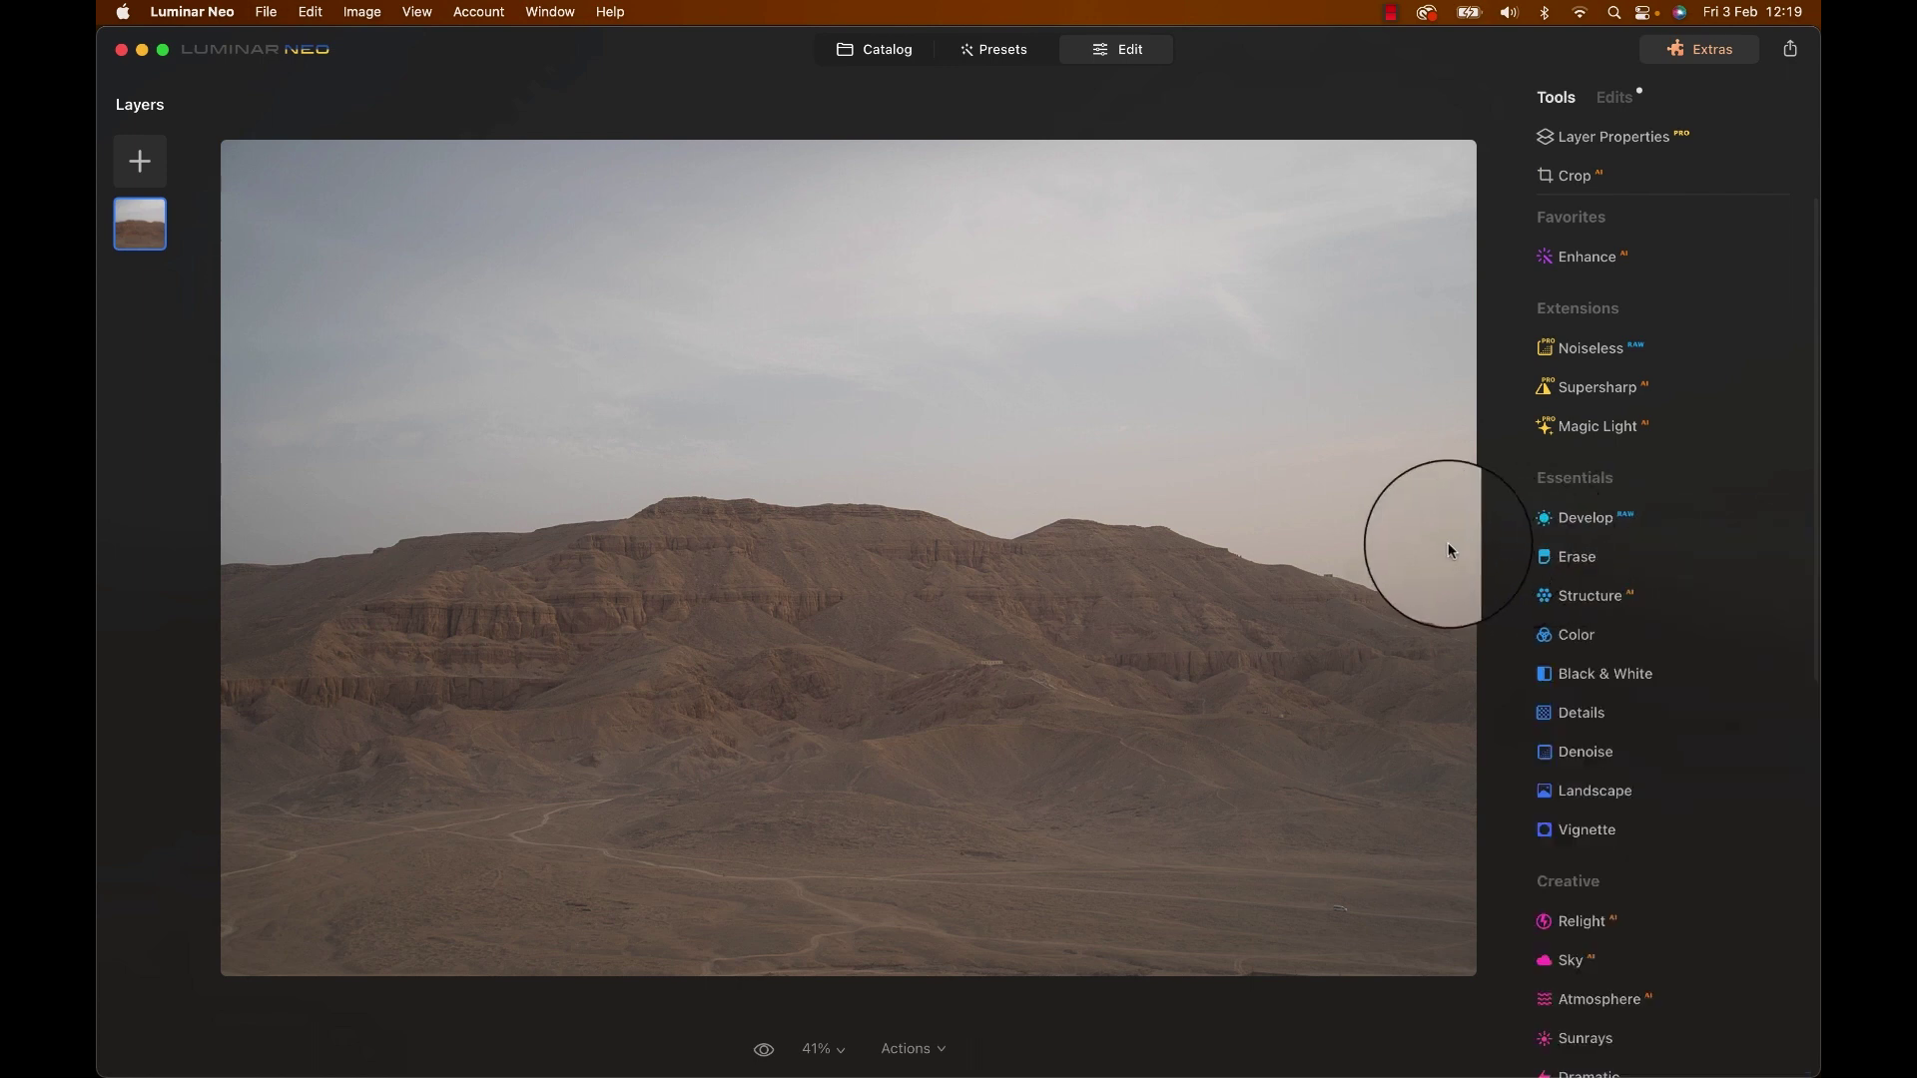
Review the applied edits list, then return to Tools and open Denoise
{"action": "left_click", "coordinate": [1614, 97]}
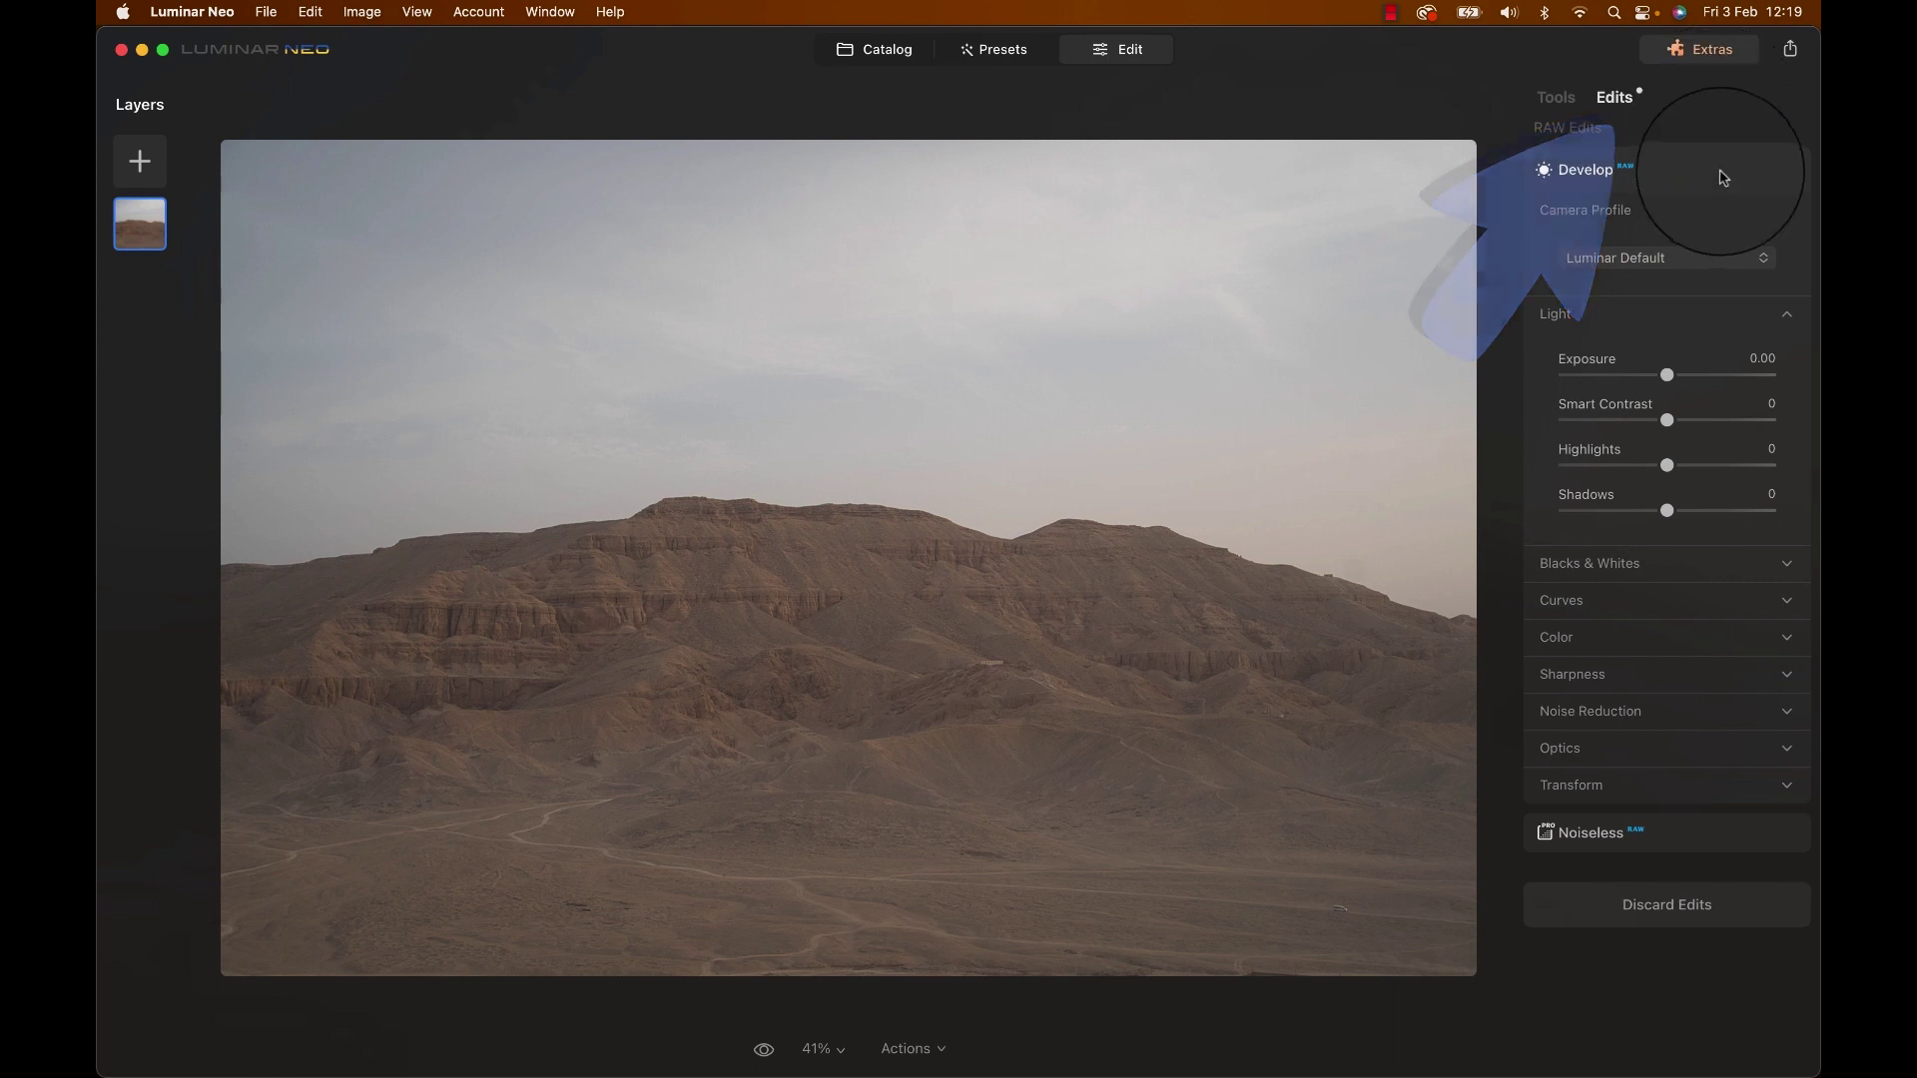
{"action": "left_click", "coordinate": [1722, 176]}
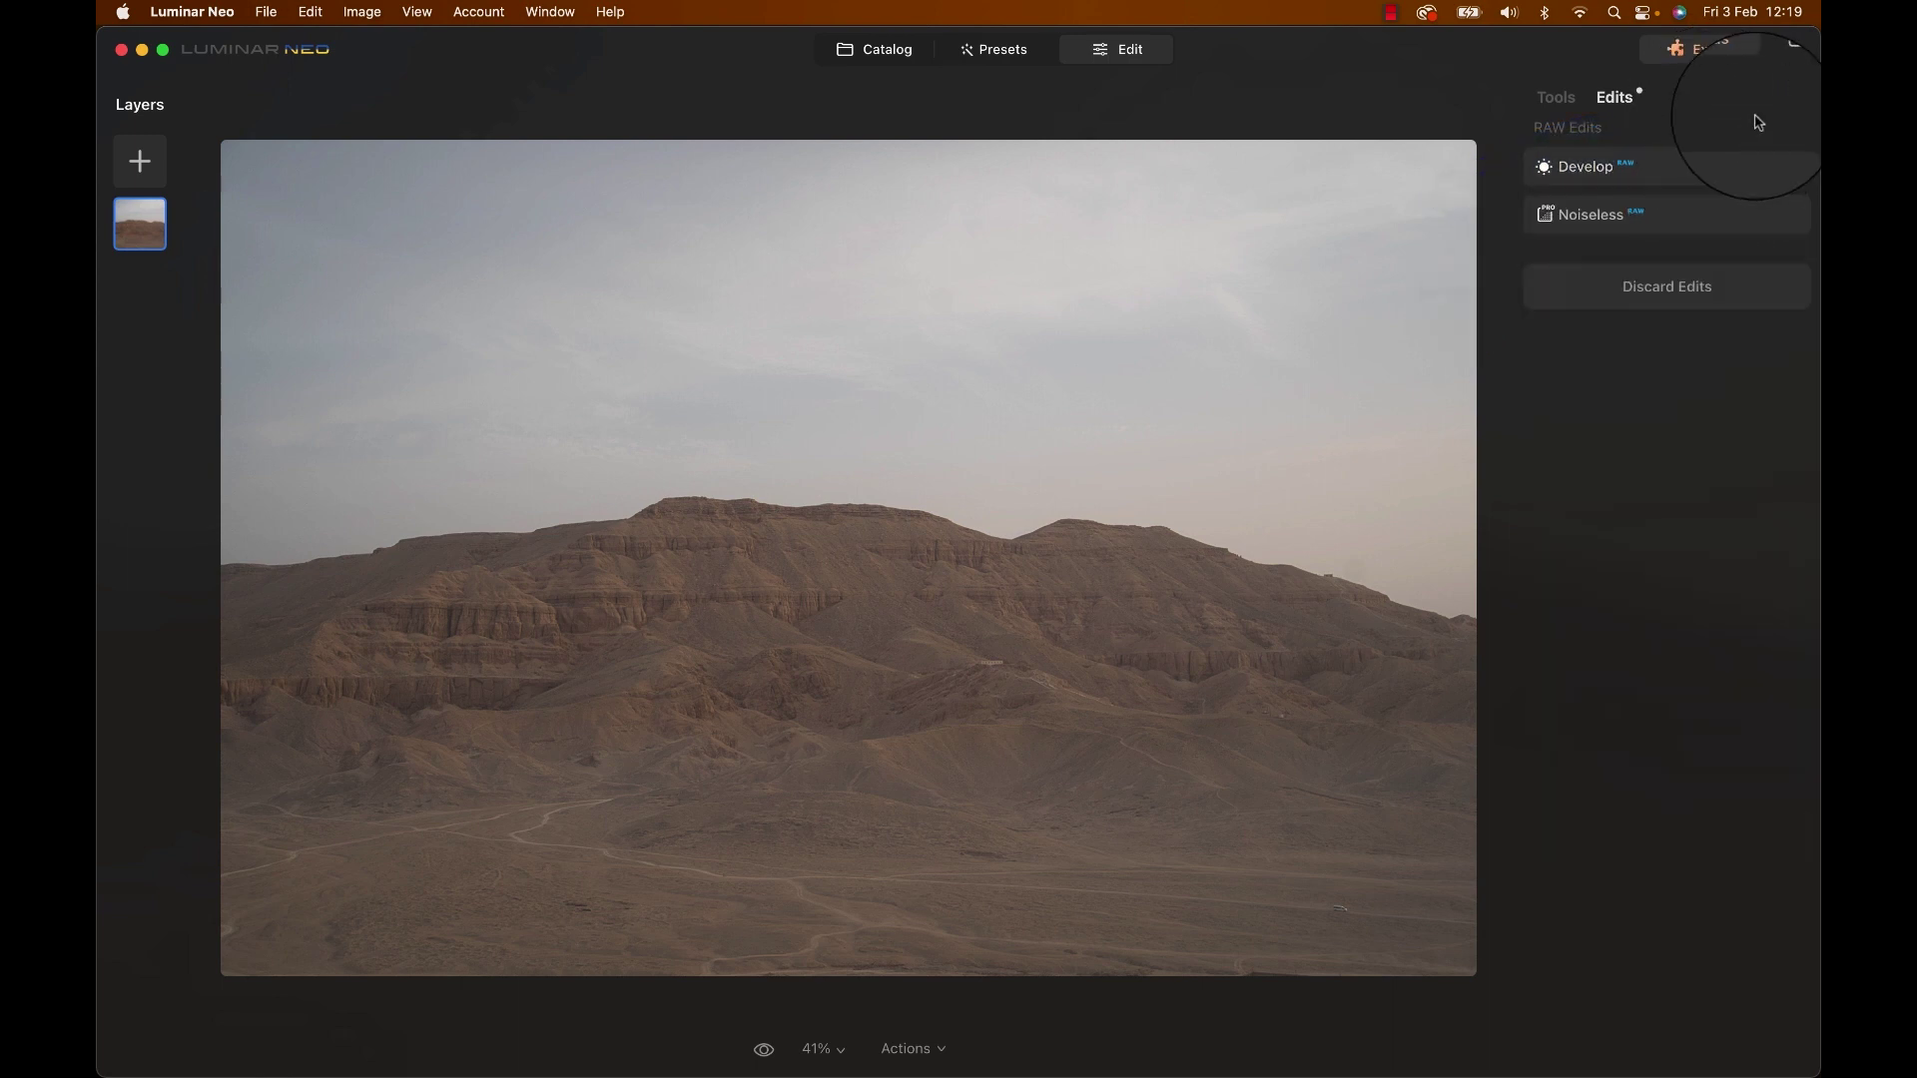
{"action": "left_click", "coordinate": [1556, 97]}
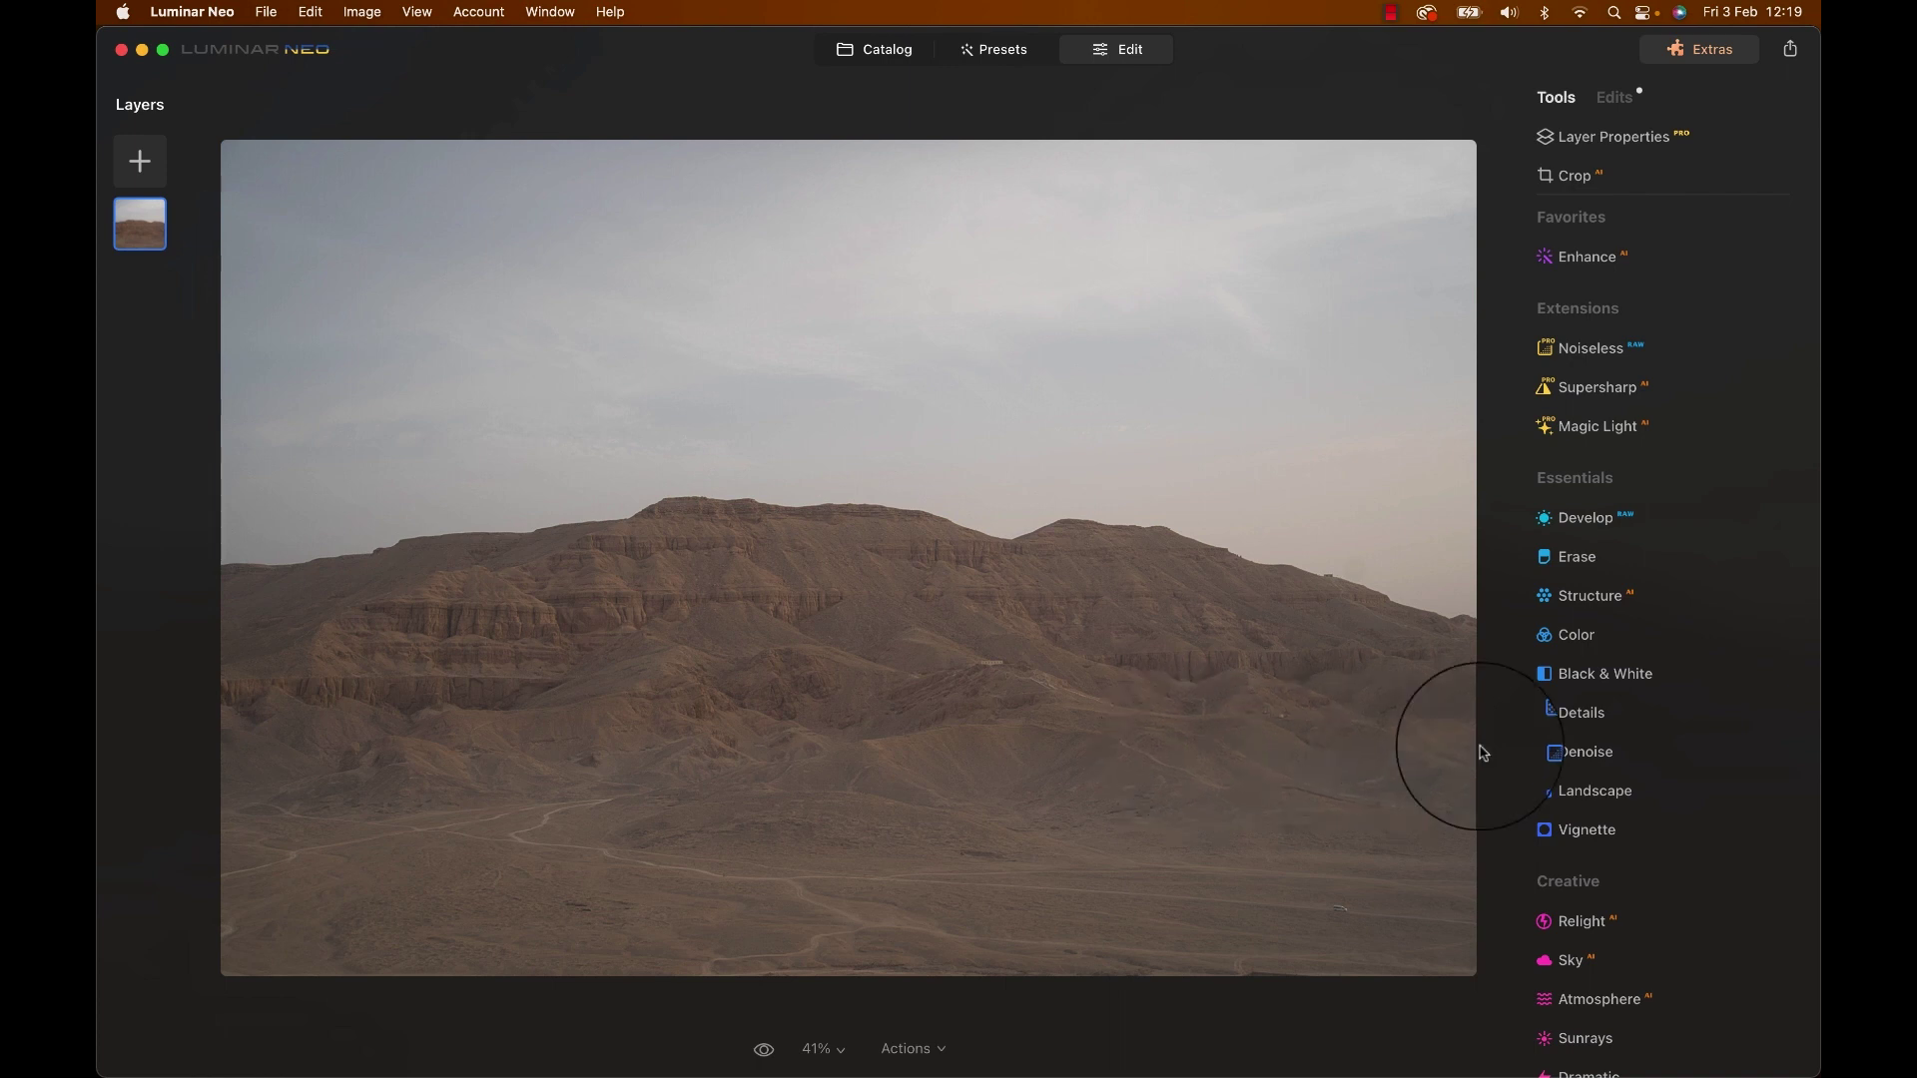
{"action": "left_click", "coordinate": [1582, 751]}
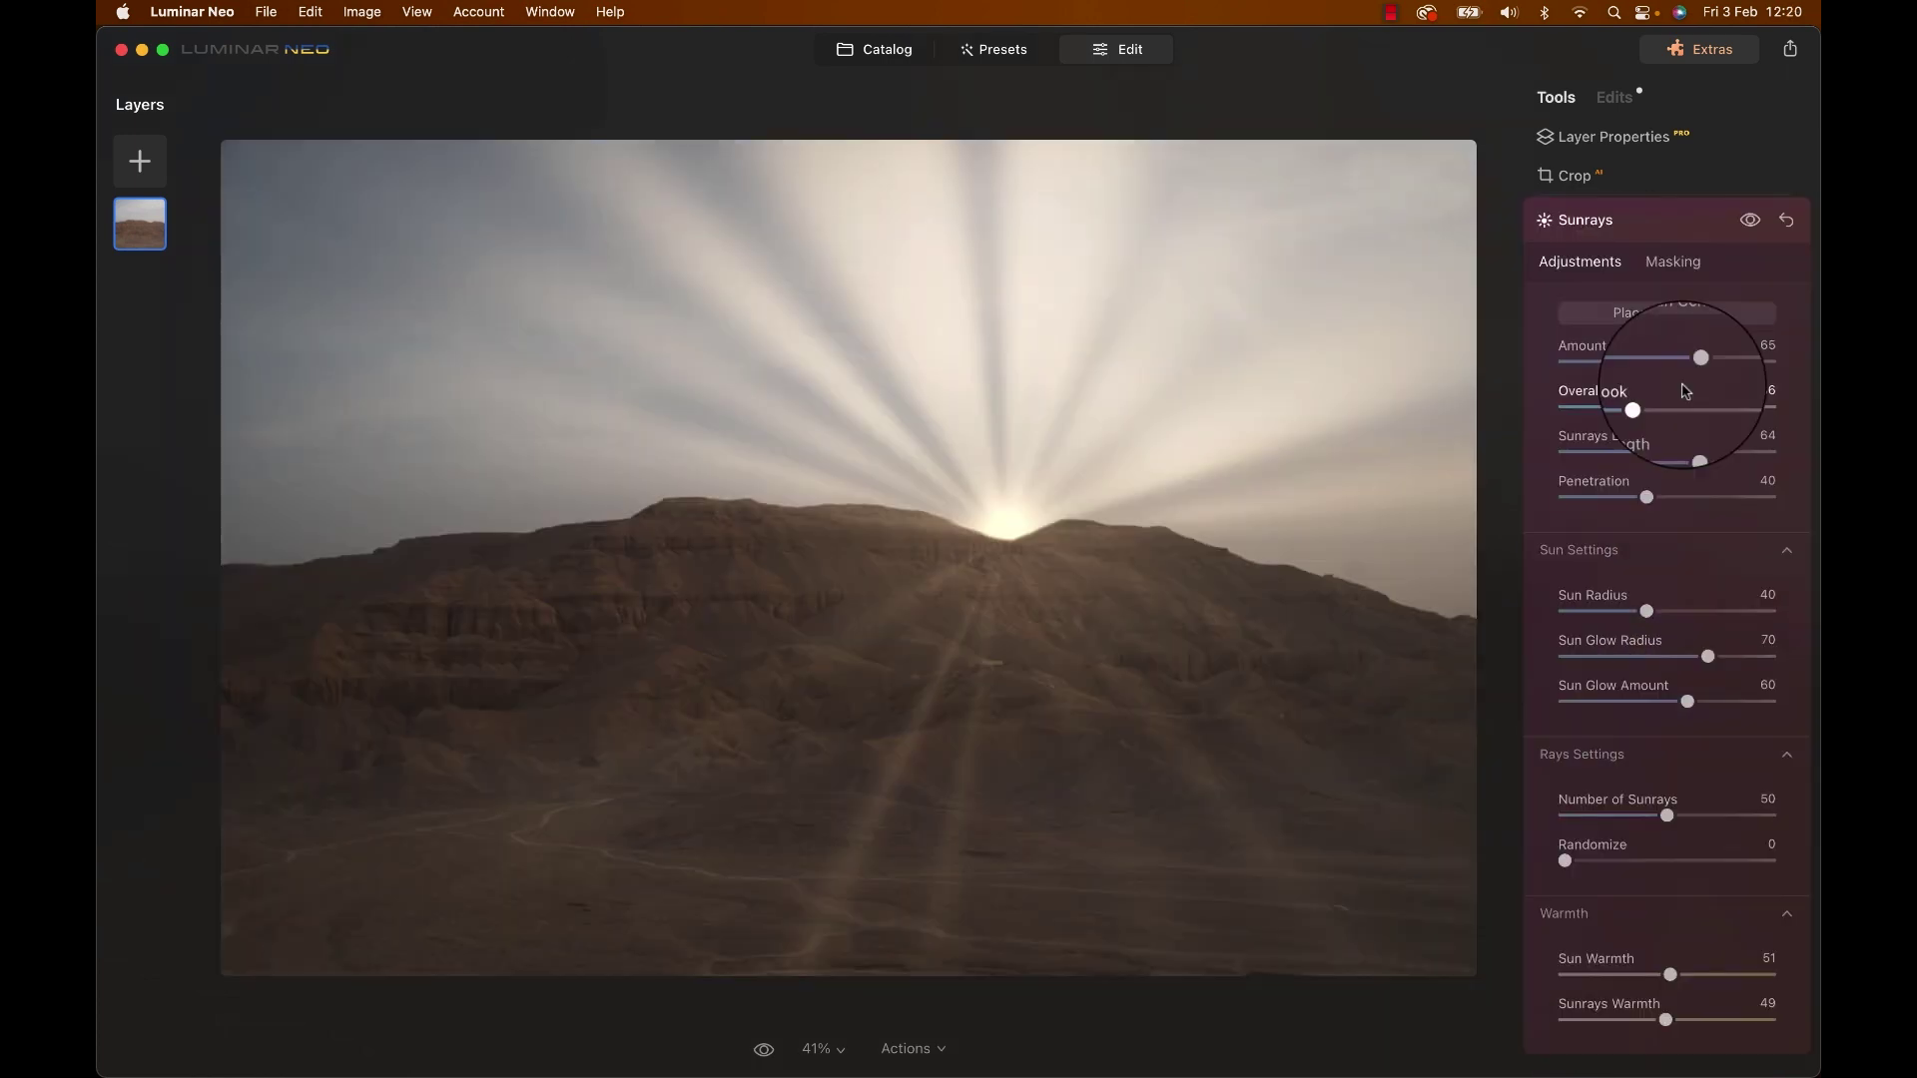
Compare Sunrays on and off twice, then give the photo a blue sky
{"action": "left_click", "coordinate": [1751, 221]}
{"action": "left_click", "coordinate": [1750, 220]}
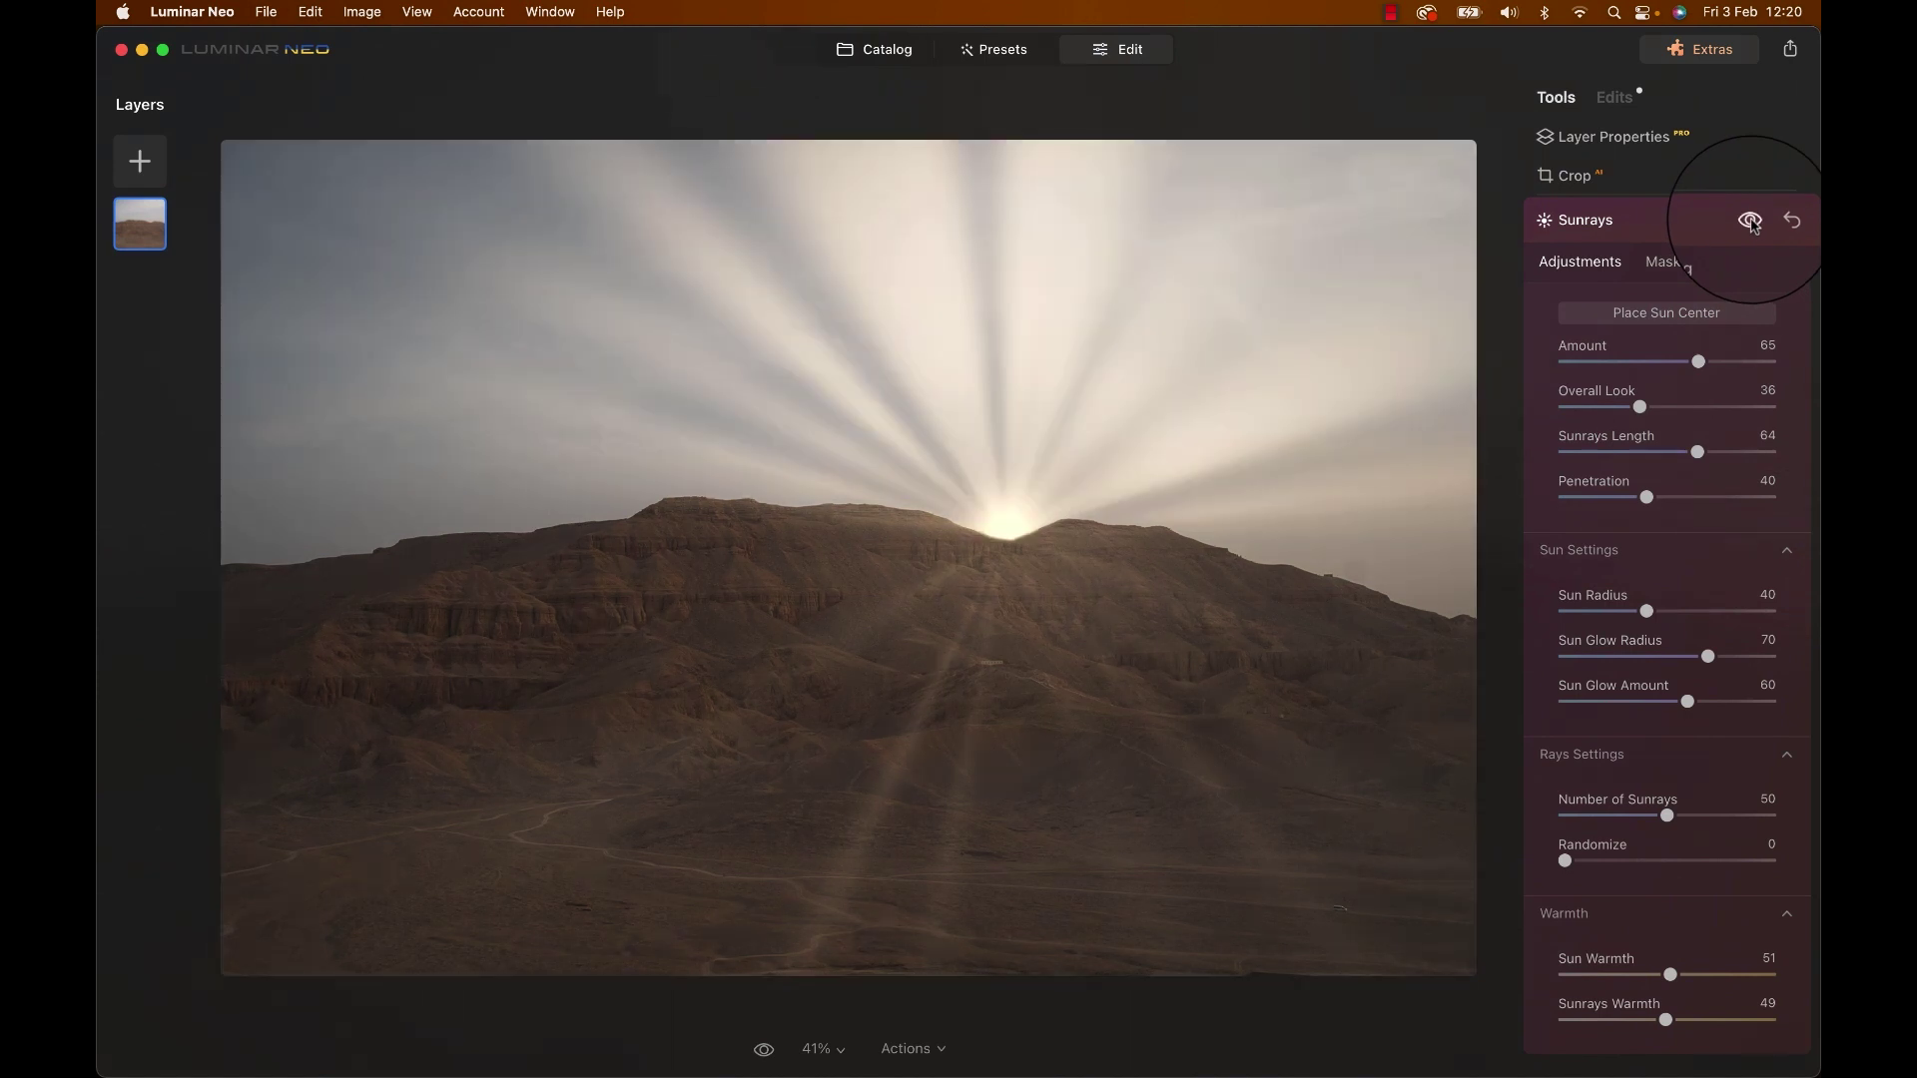
{"action": "left_click", "coordinate": [1751, 221]}
{"action": "left_click", "coordinate": [1751, 220]}
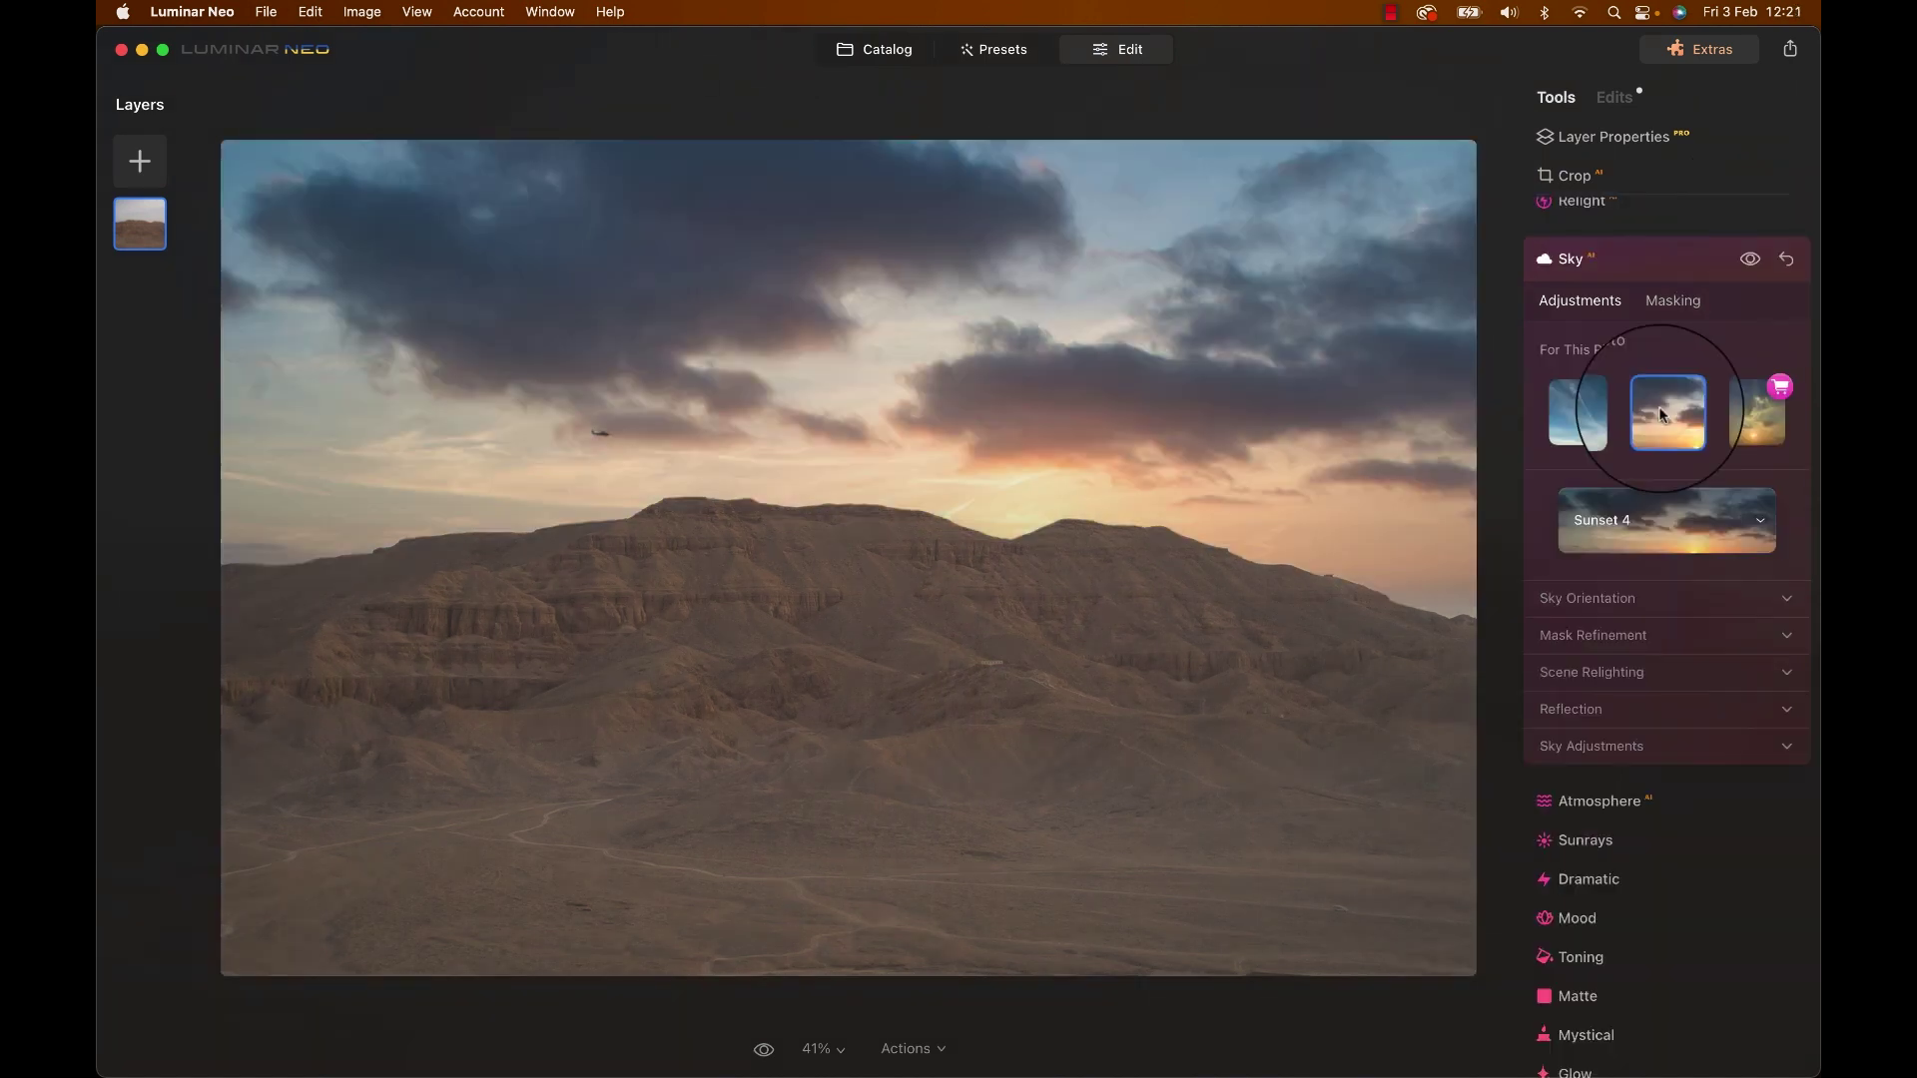
{"action": "left_click", "coordinate": [1584, 409]}
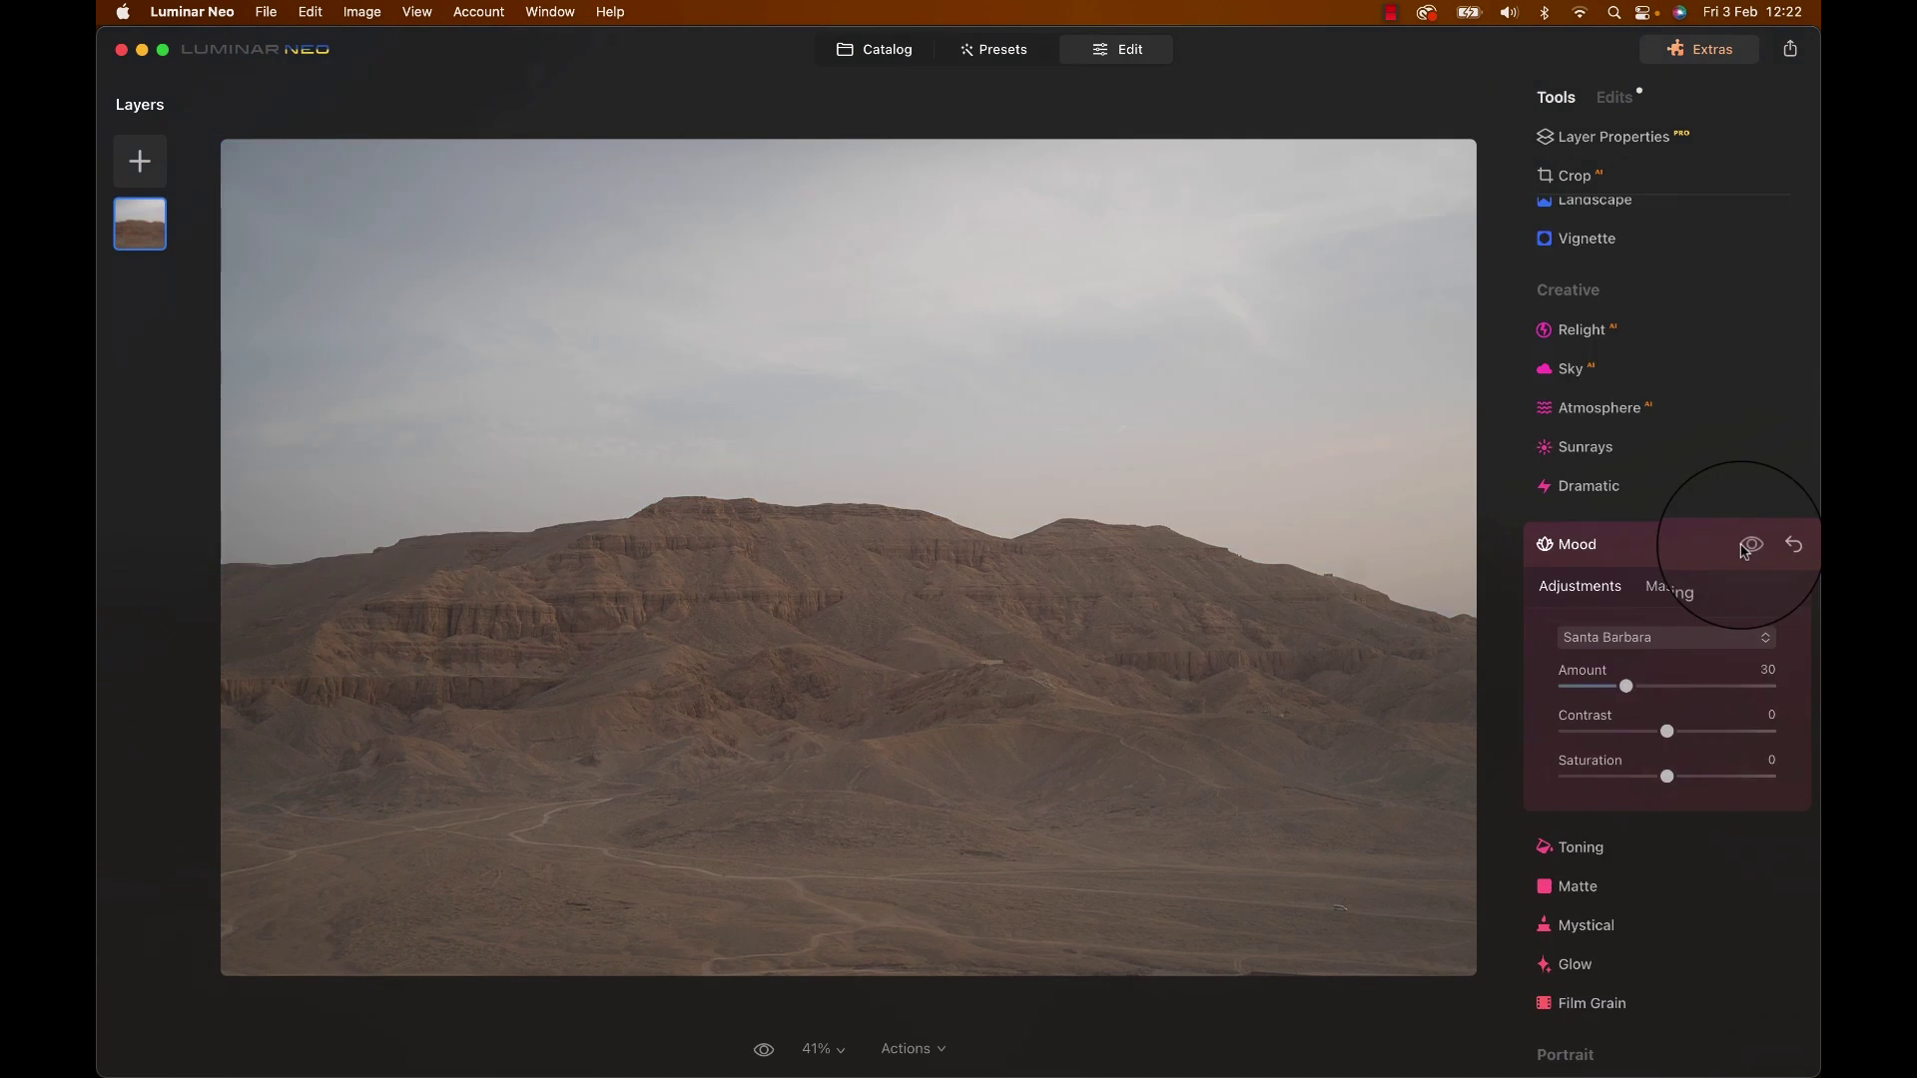
Compare Mood on and off, set Atmosphere to 16 and Glow to 0, then open Face
{"action": "left_click", "coordinate": [1747, 545]}
{"action": "left_click", "coordinate": [1746, 545]}
{"action": "left_click", "coordinate": [1747, 545]}
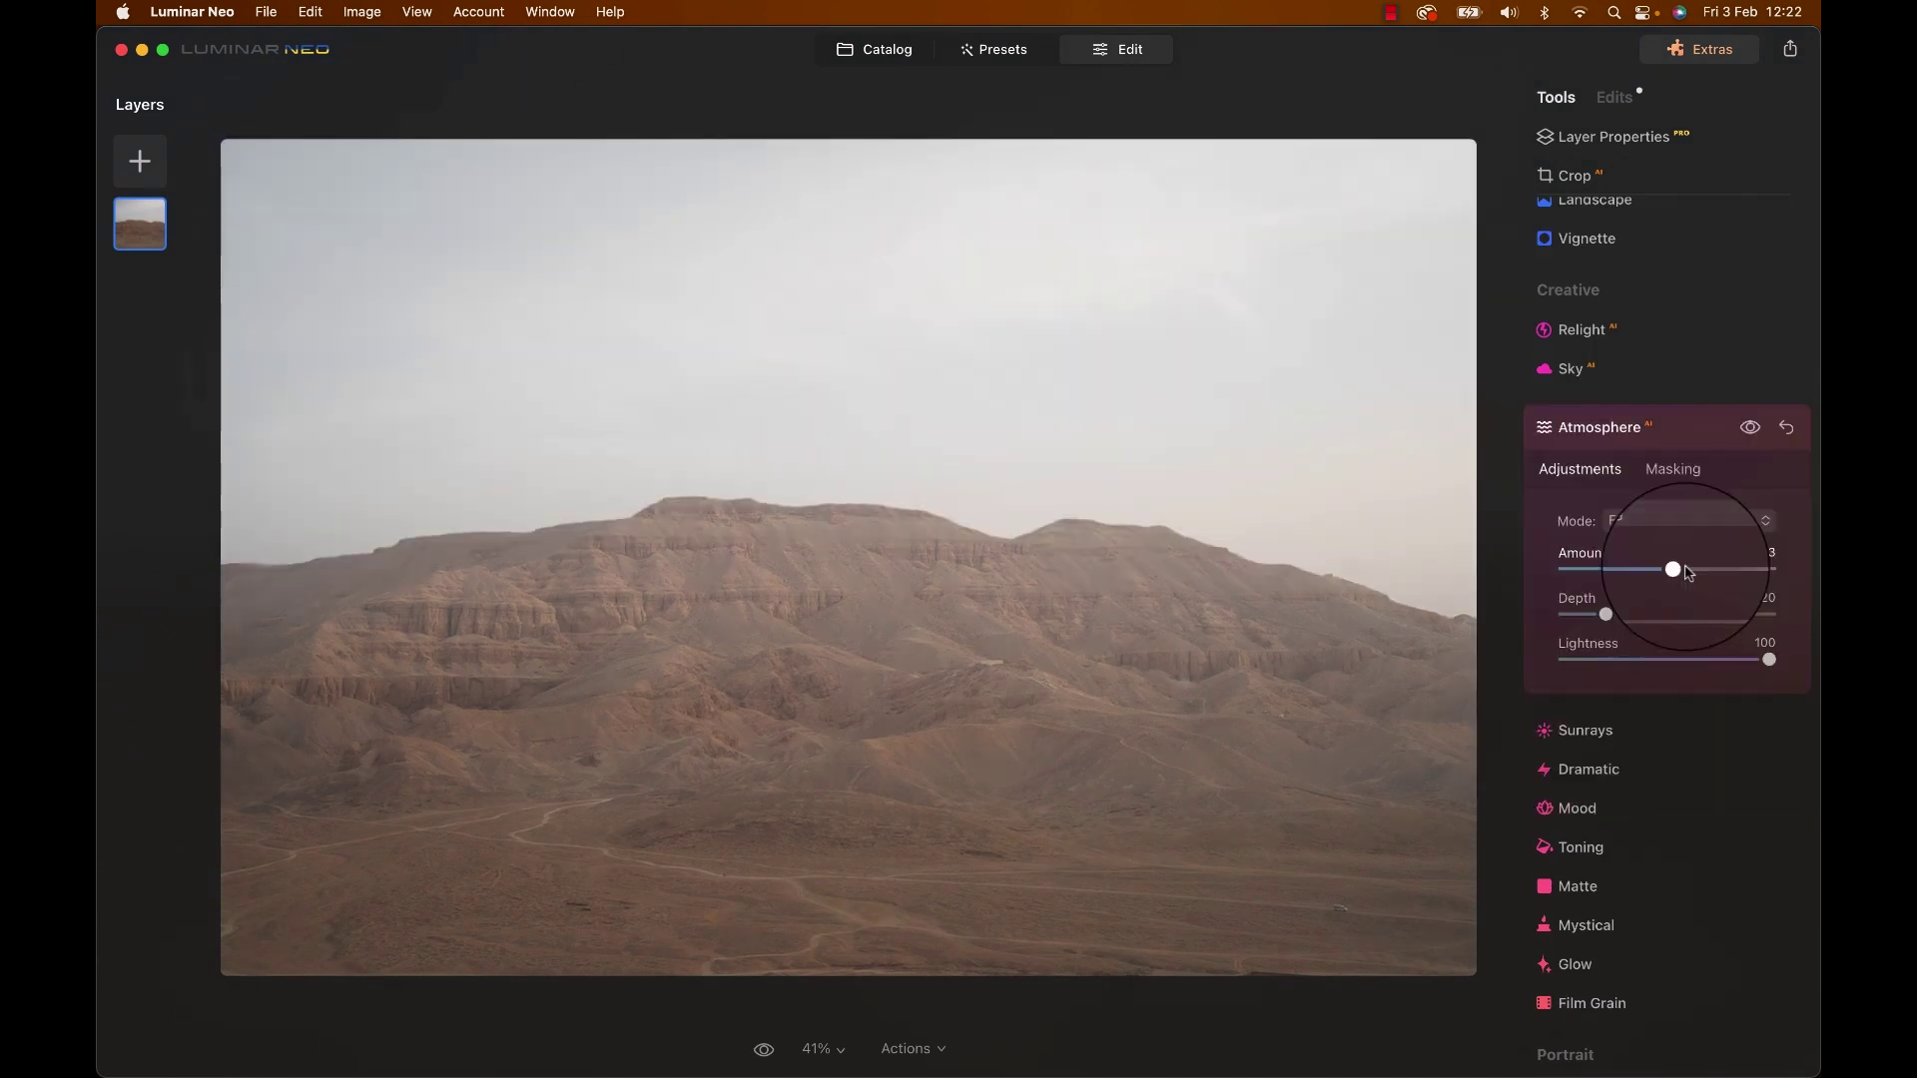
{"action": "mouse_move", "coordinate": [1668, 569]}
{"action": "left_mouse_down"}
{"action": "mouse_move", "coordinate": [1582, 577]}
{"action": "mouse_move", "coordinate": [1656, 565]}
{"action": "left_mouse_up"}
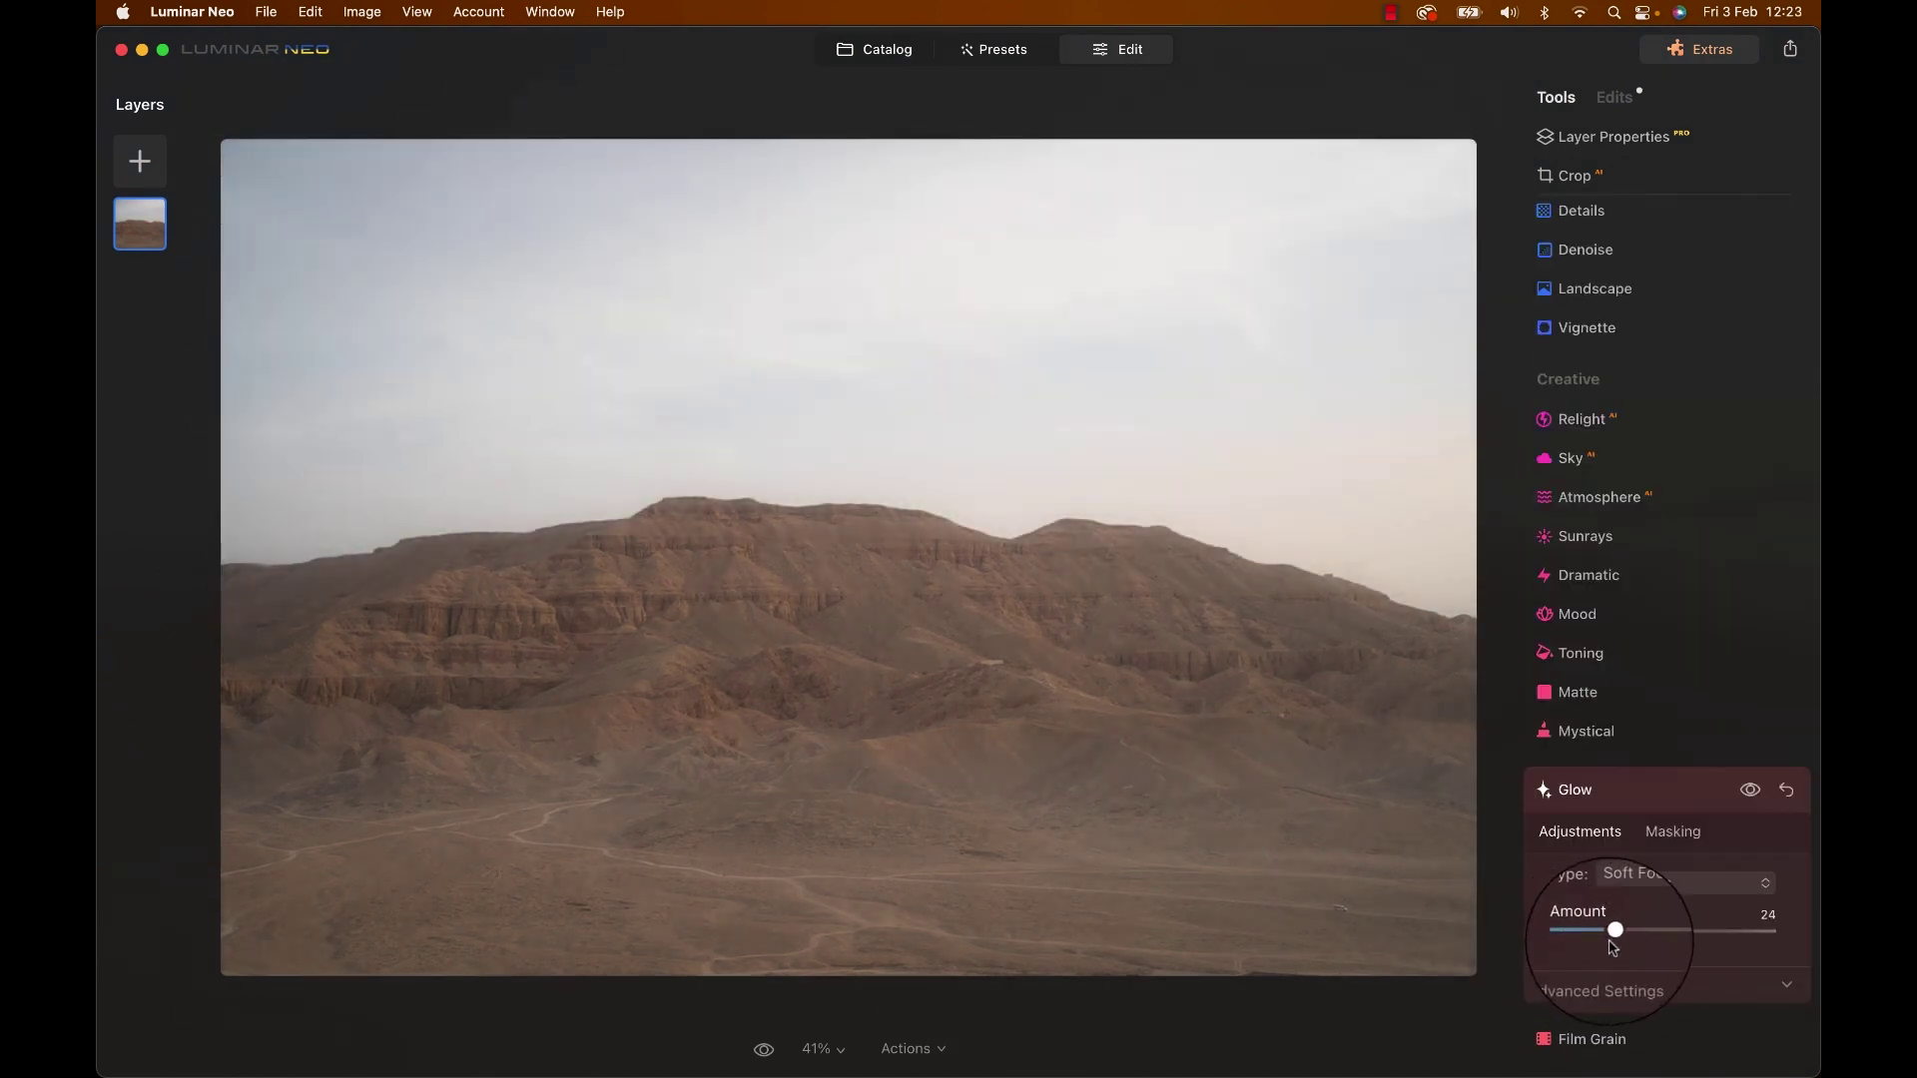
{"action": "left_click_drag", "start_coordinate": [1615, 933], "coordinate": [1563, 930]}
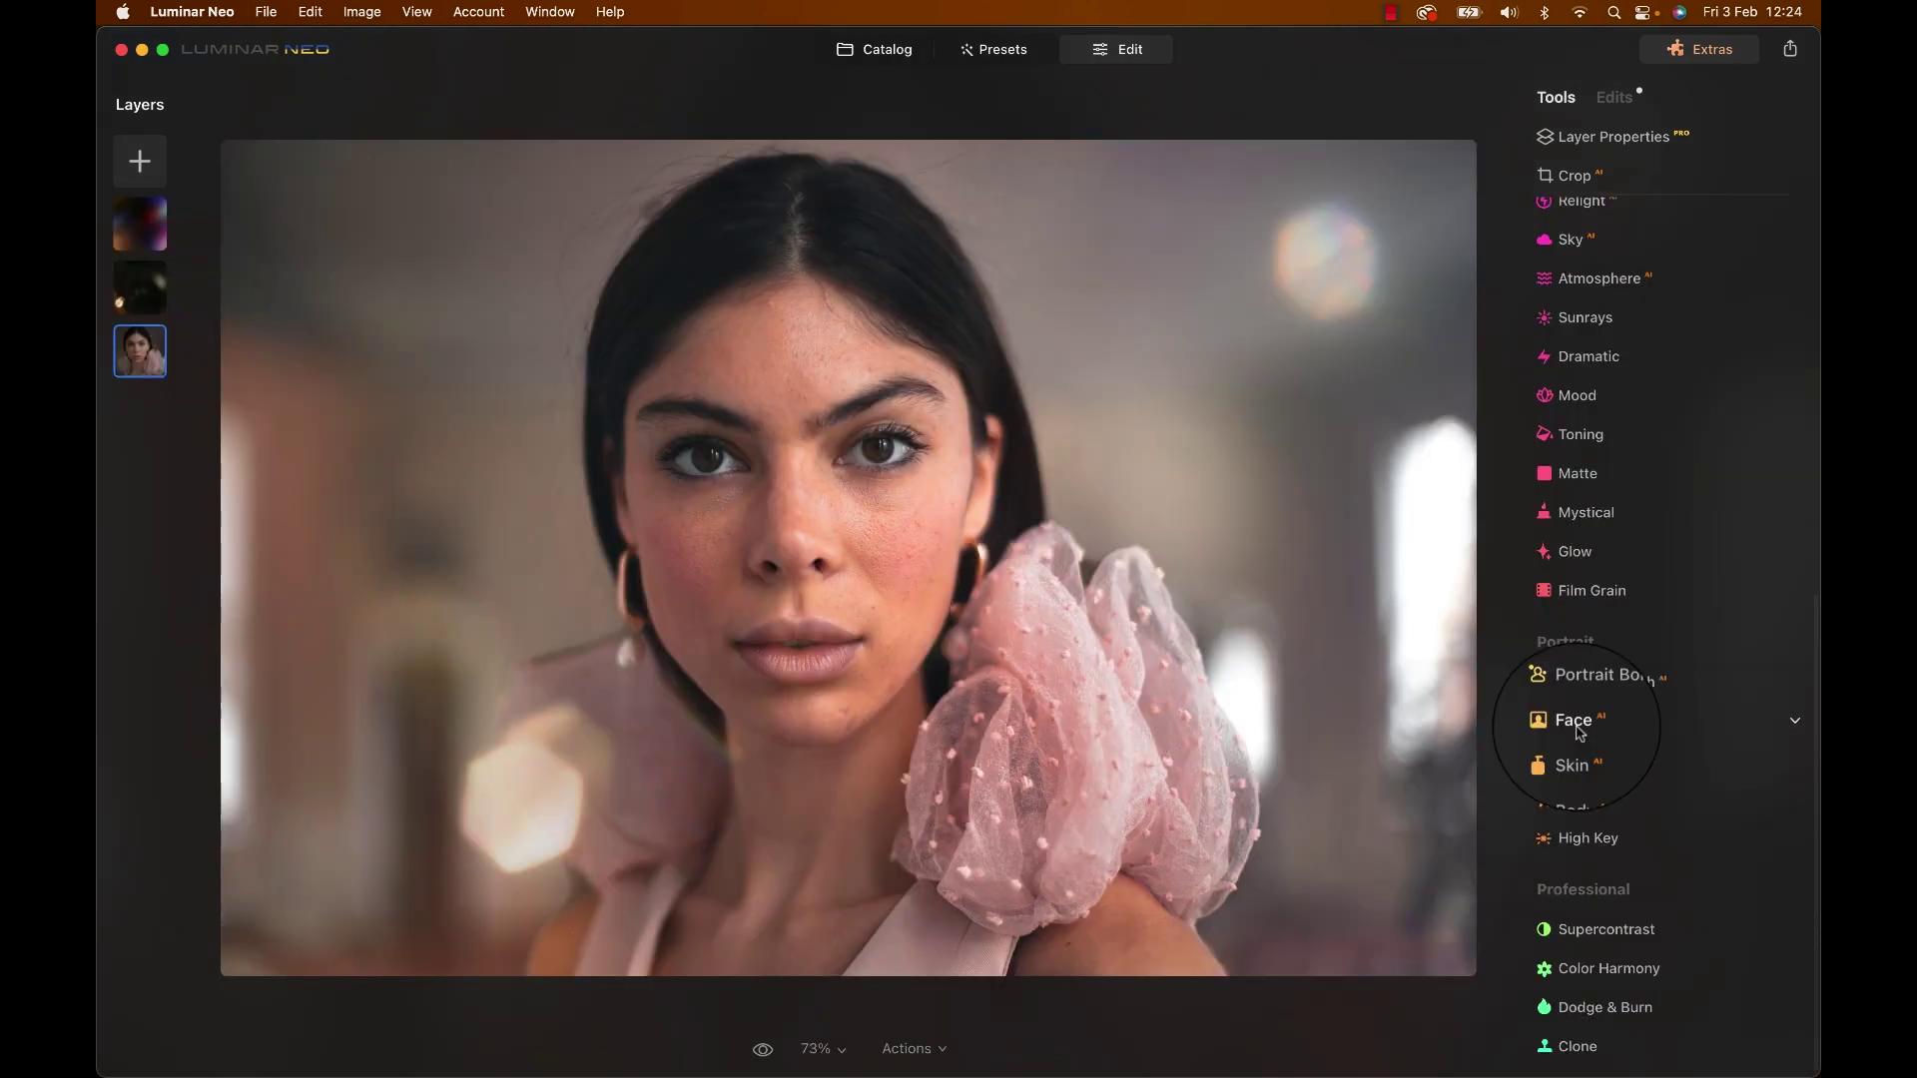
{"action": "left_click", "coordinate": [1575, 720]}
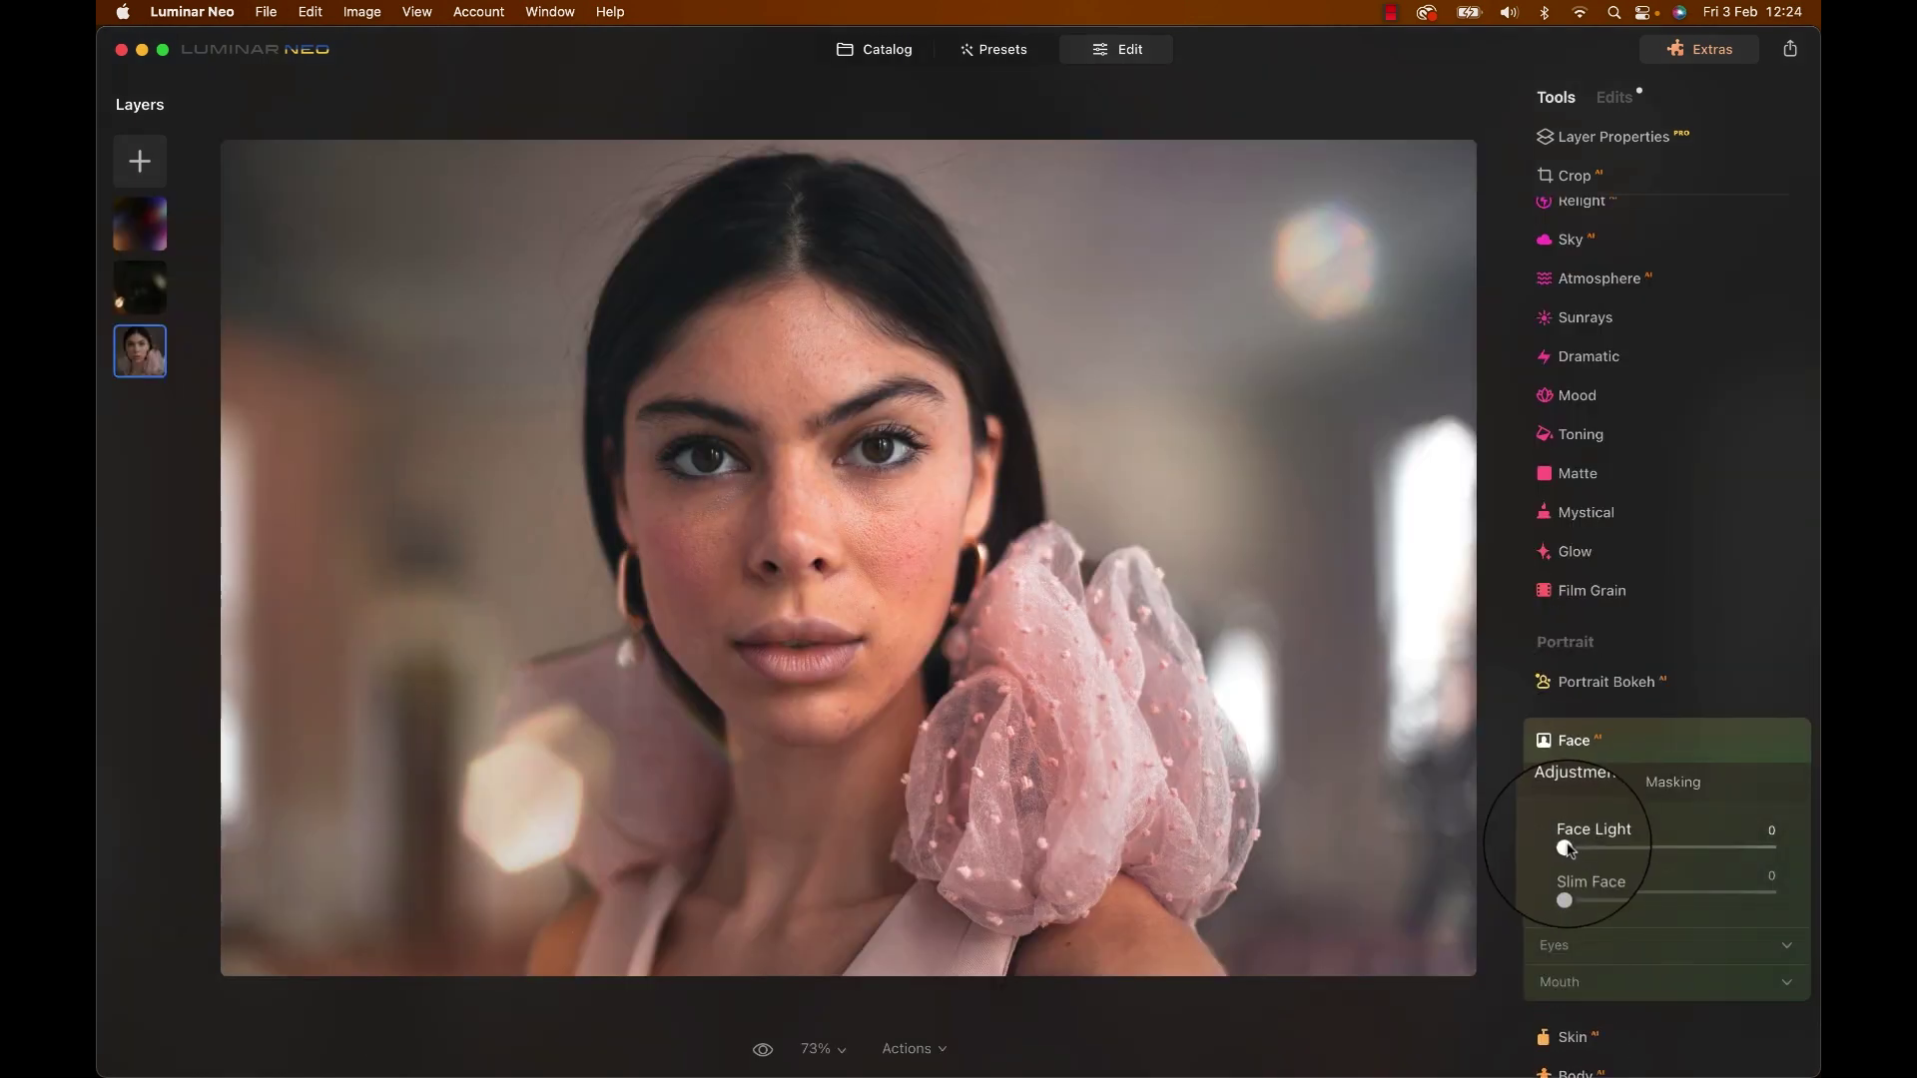
Set Face Light to 33, High Key Amount to 48, and Supercontrast highlights contrast to 6
{"action": "left_click_drag", "start_coordinate": [1557, 848], "coordinate": [1631, 846]}
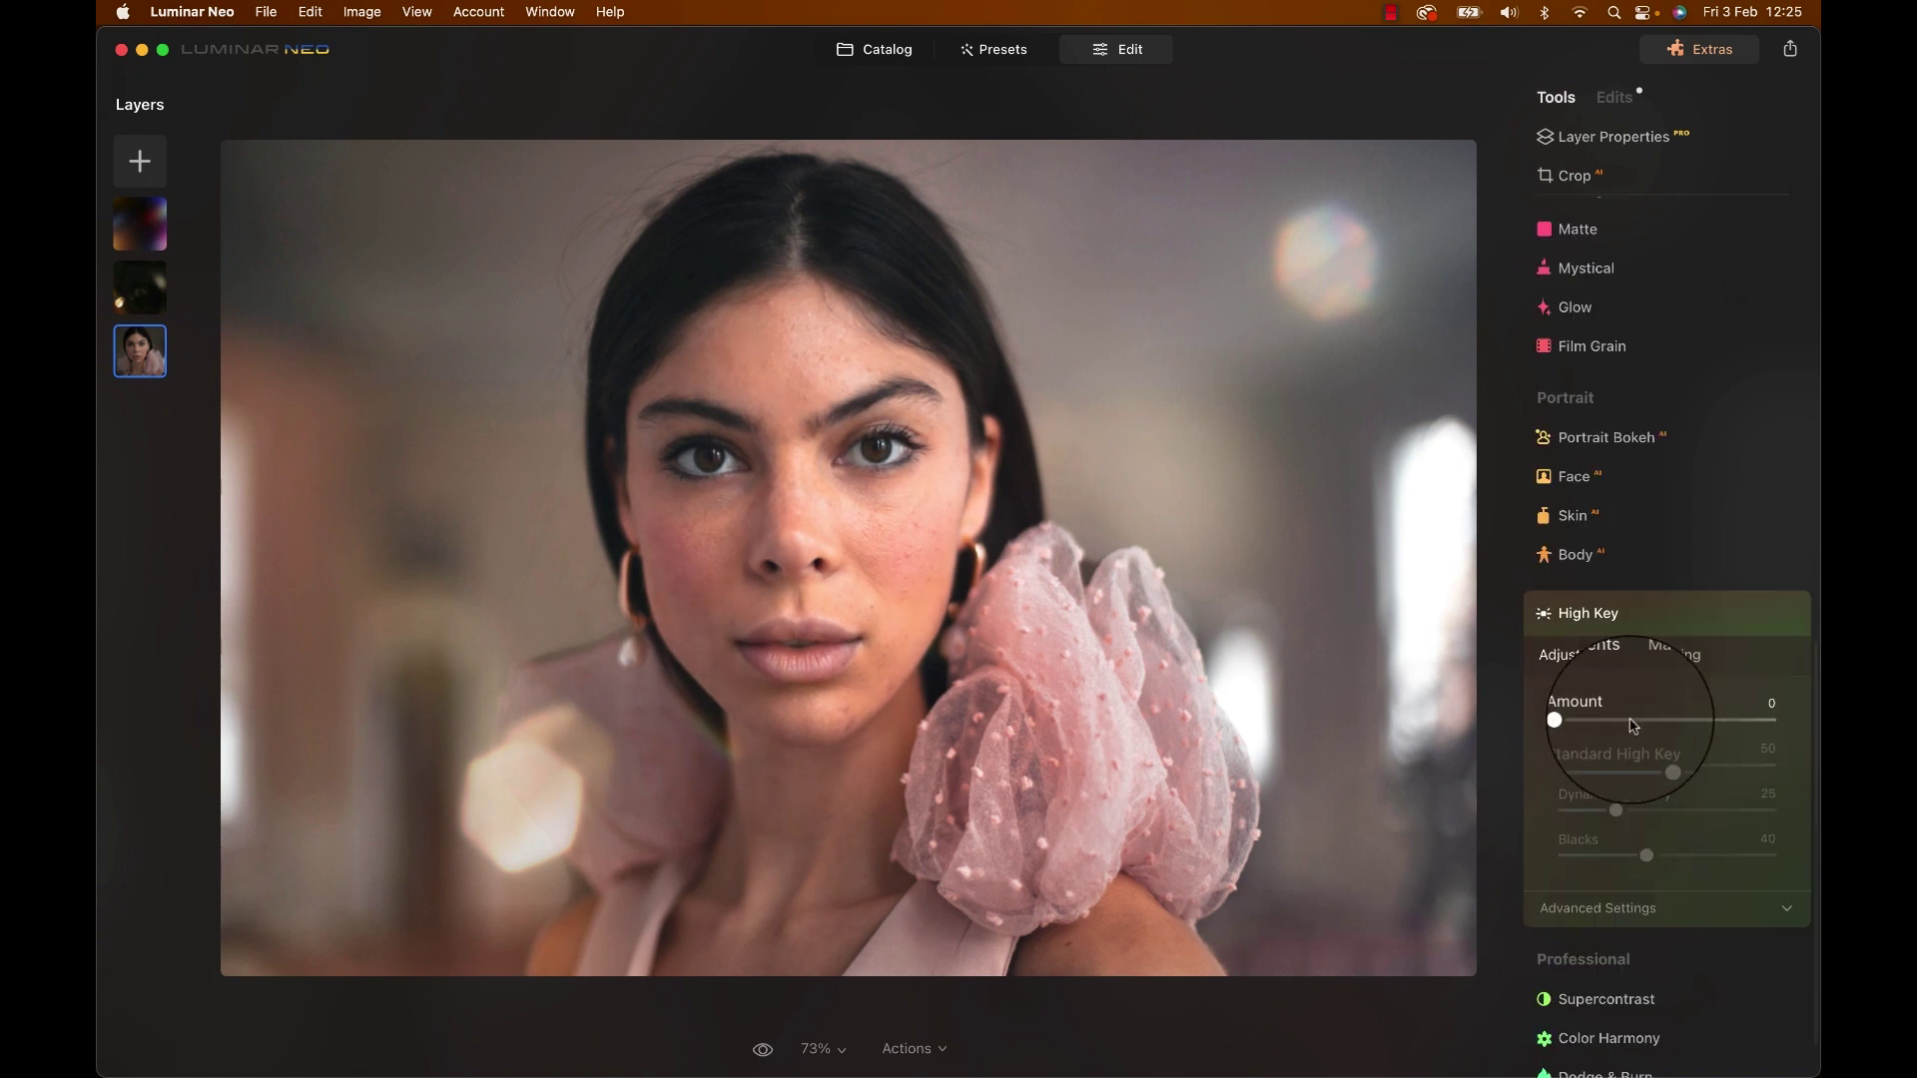
{"action": "left_click_drag", "start_coordinate": [1626, 720], "coordinate": [1677, 725]}
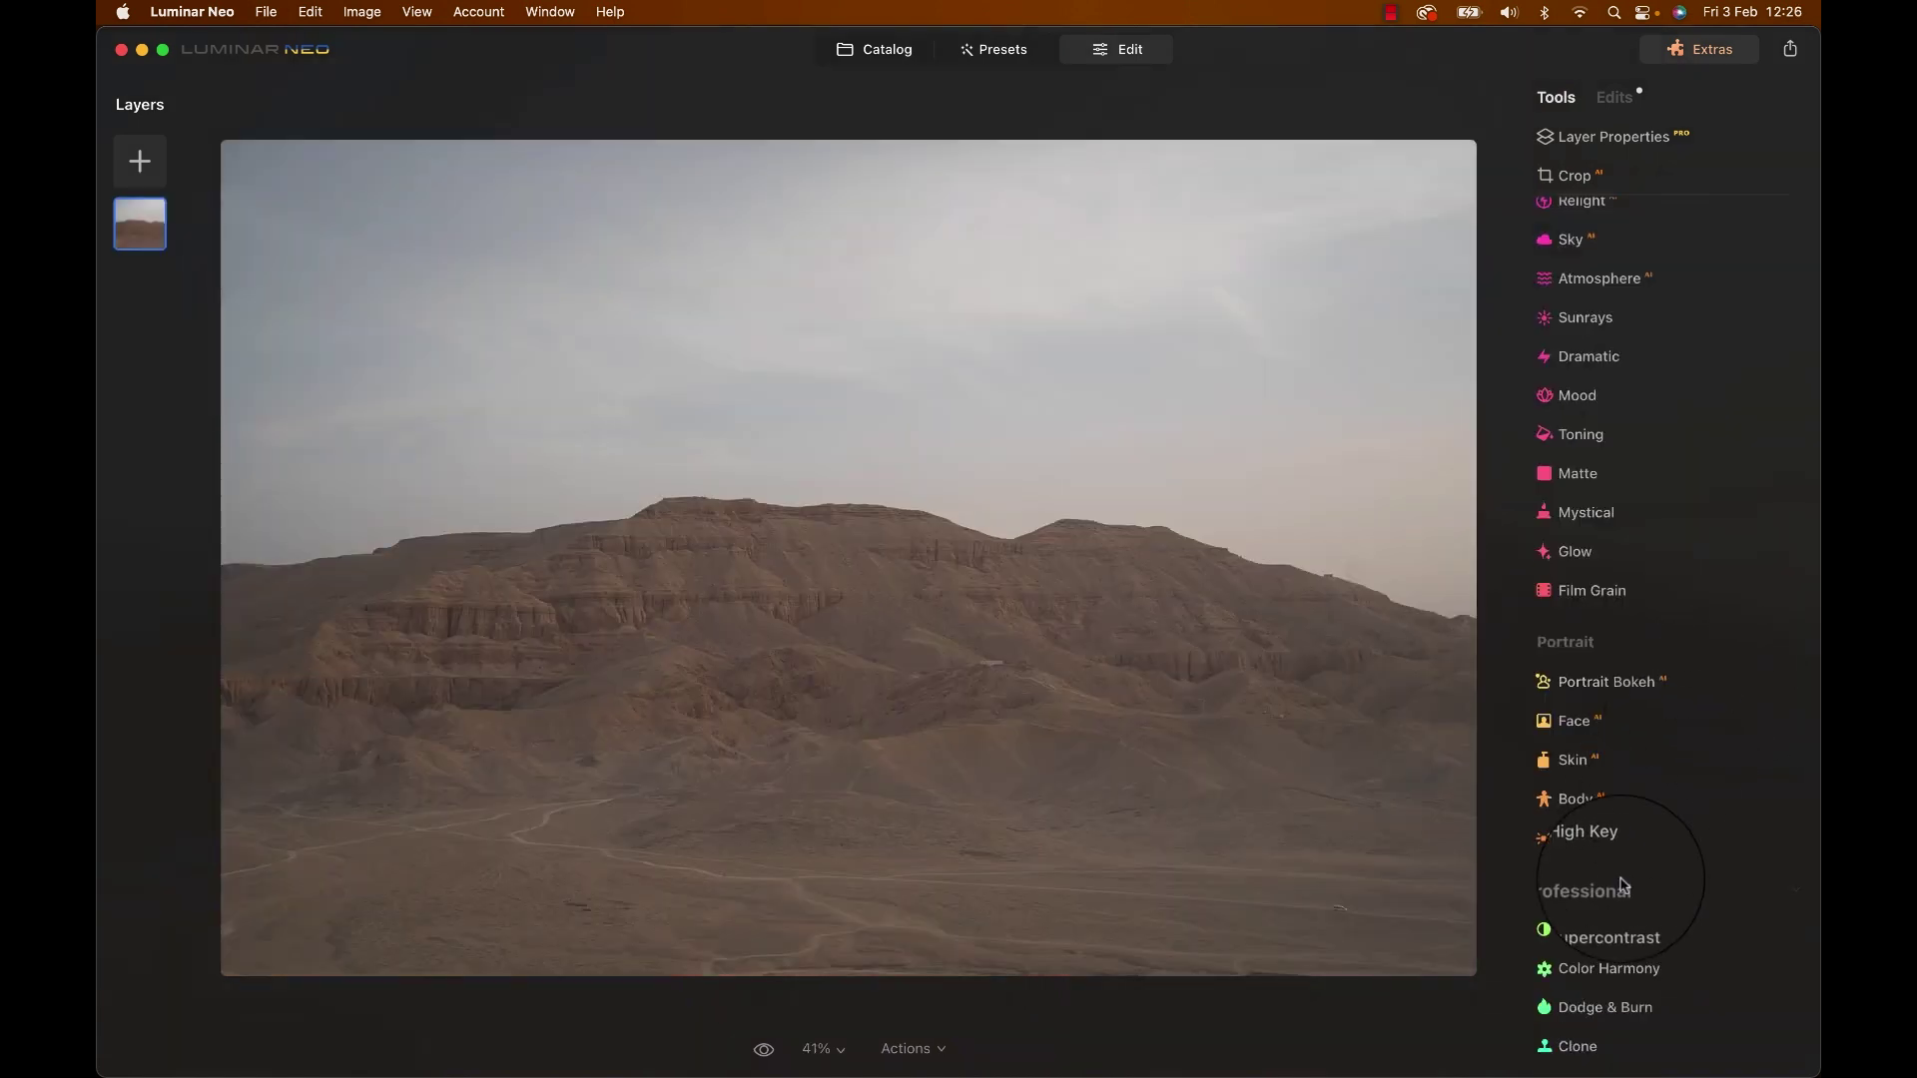
{"action": "left_click", "coordinate": [1604, 932]}
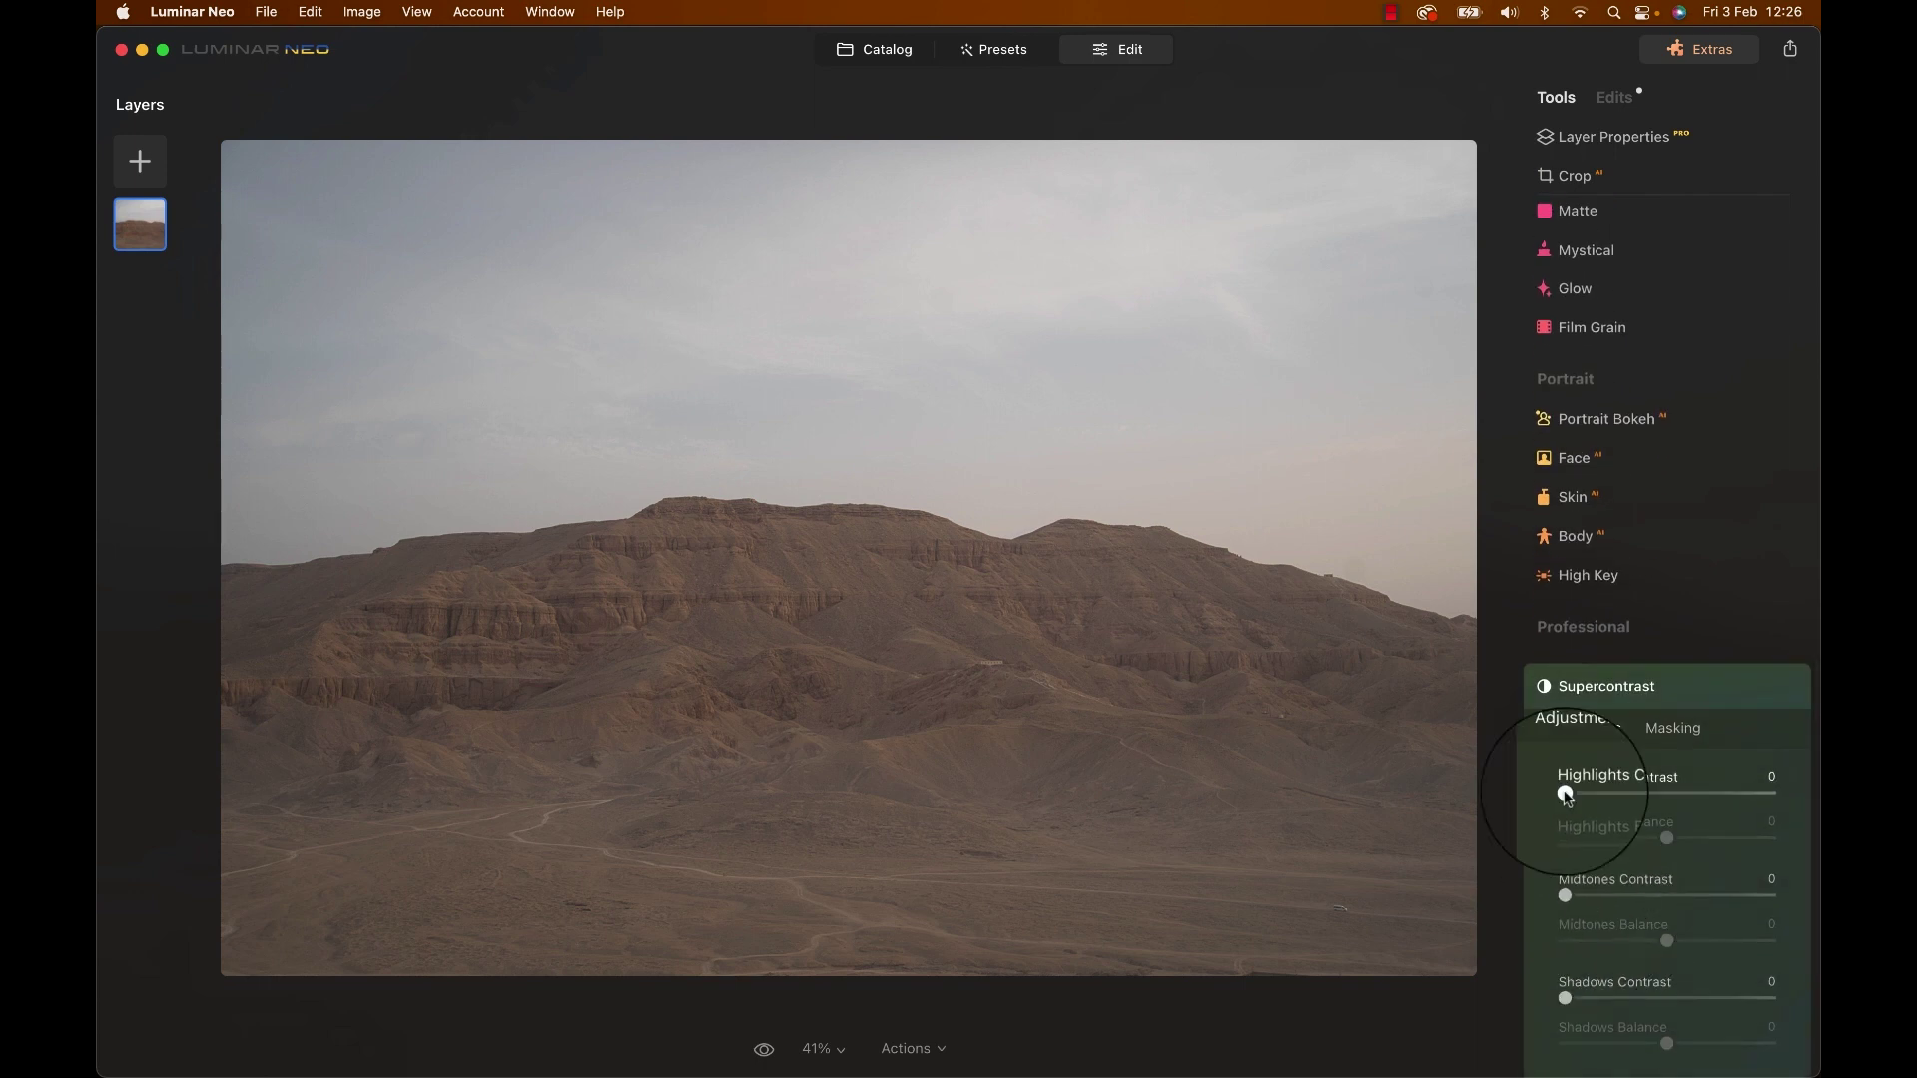
{"action": "left_click_drag", "start_coordinate": [1564, 794], "coordinate": [1499, 804]}
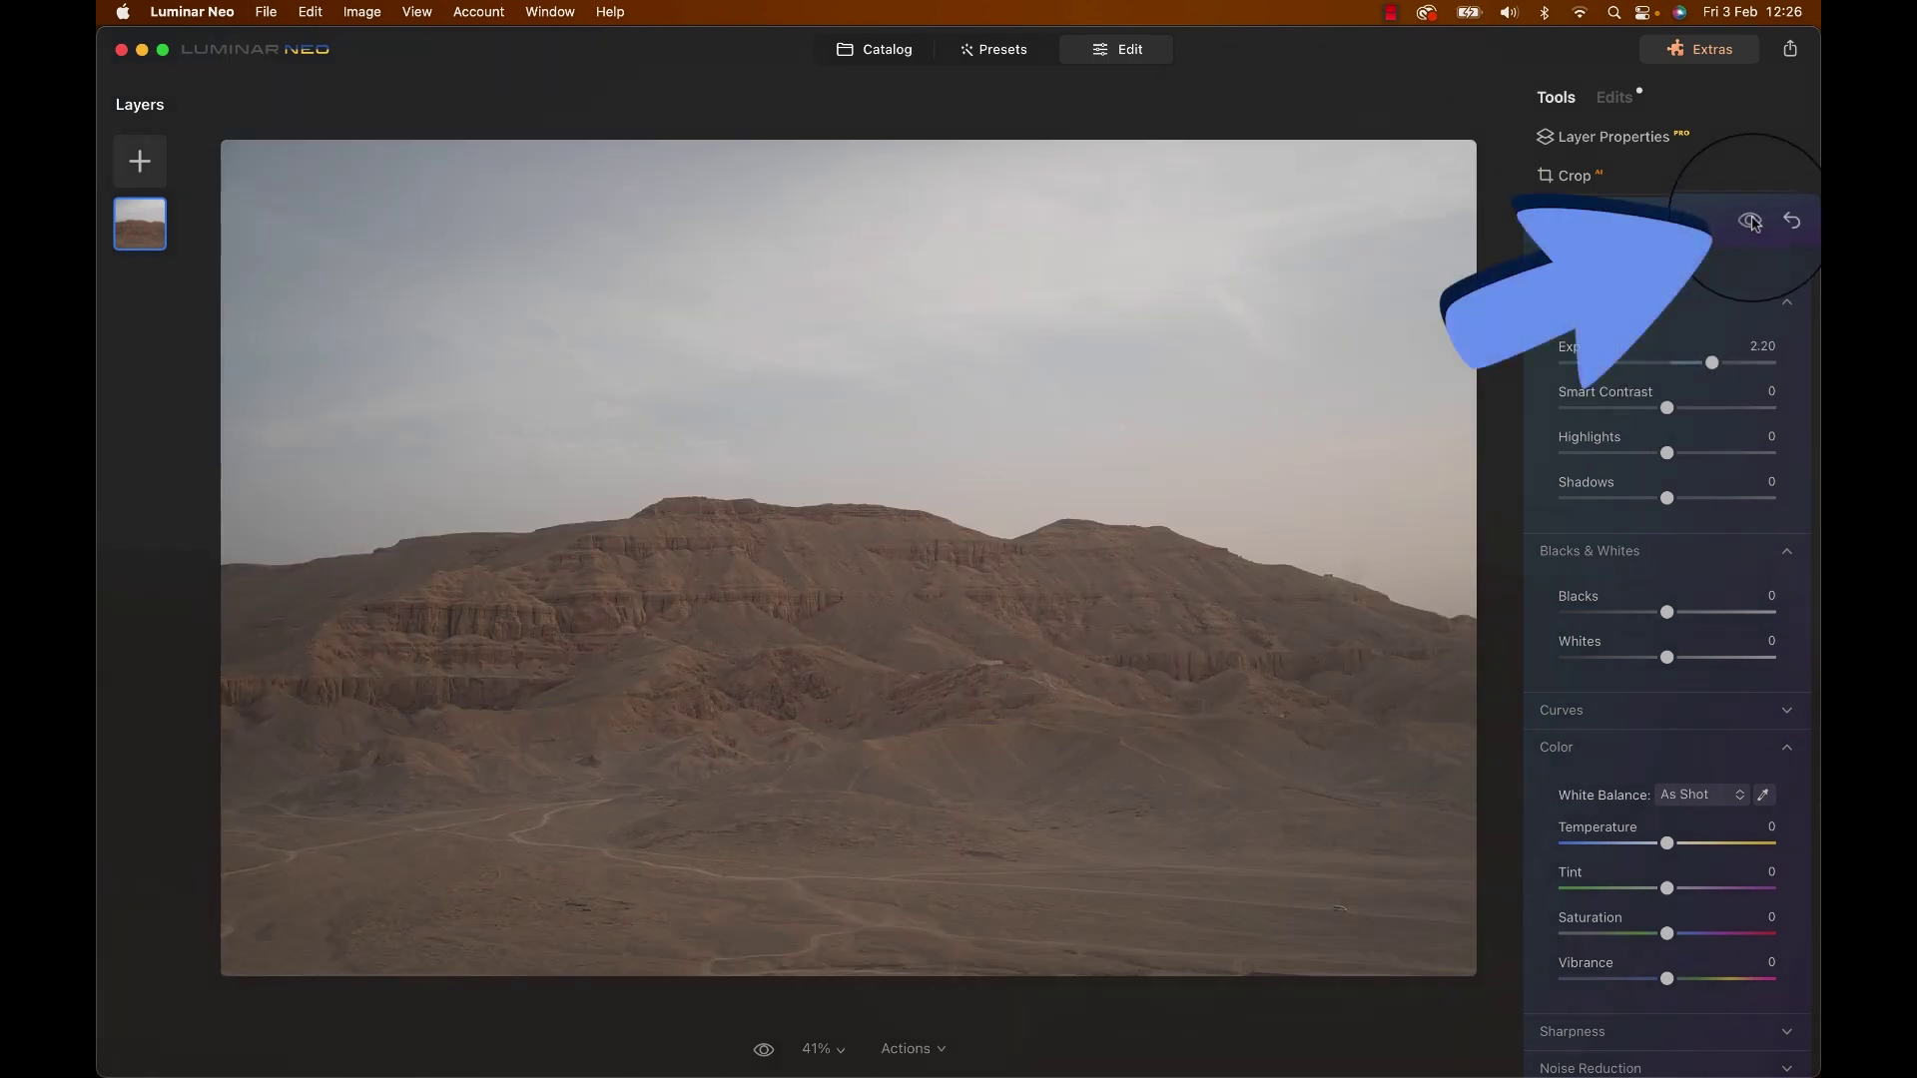
Reset Develop so exposure returns to 0.00, then increase Smart Contrast
{"action": "left_click", "coordinate": [1750, 220]}
{"action": "left_click", "coordinate": [1750, 220]}
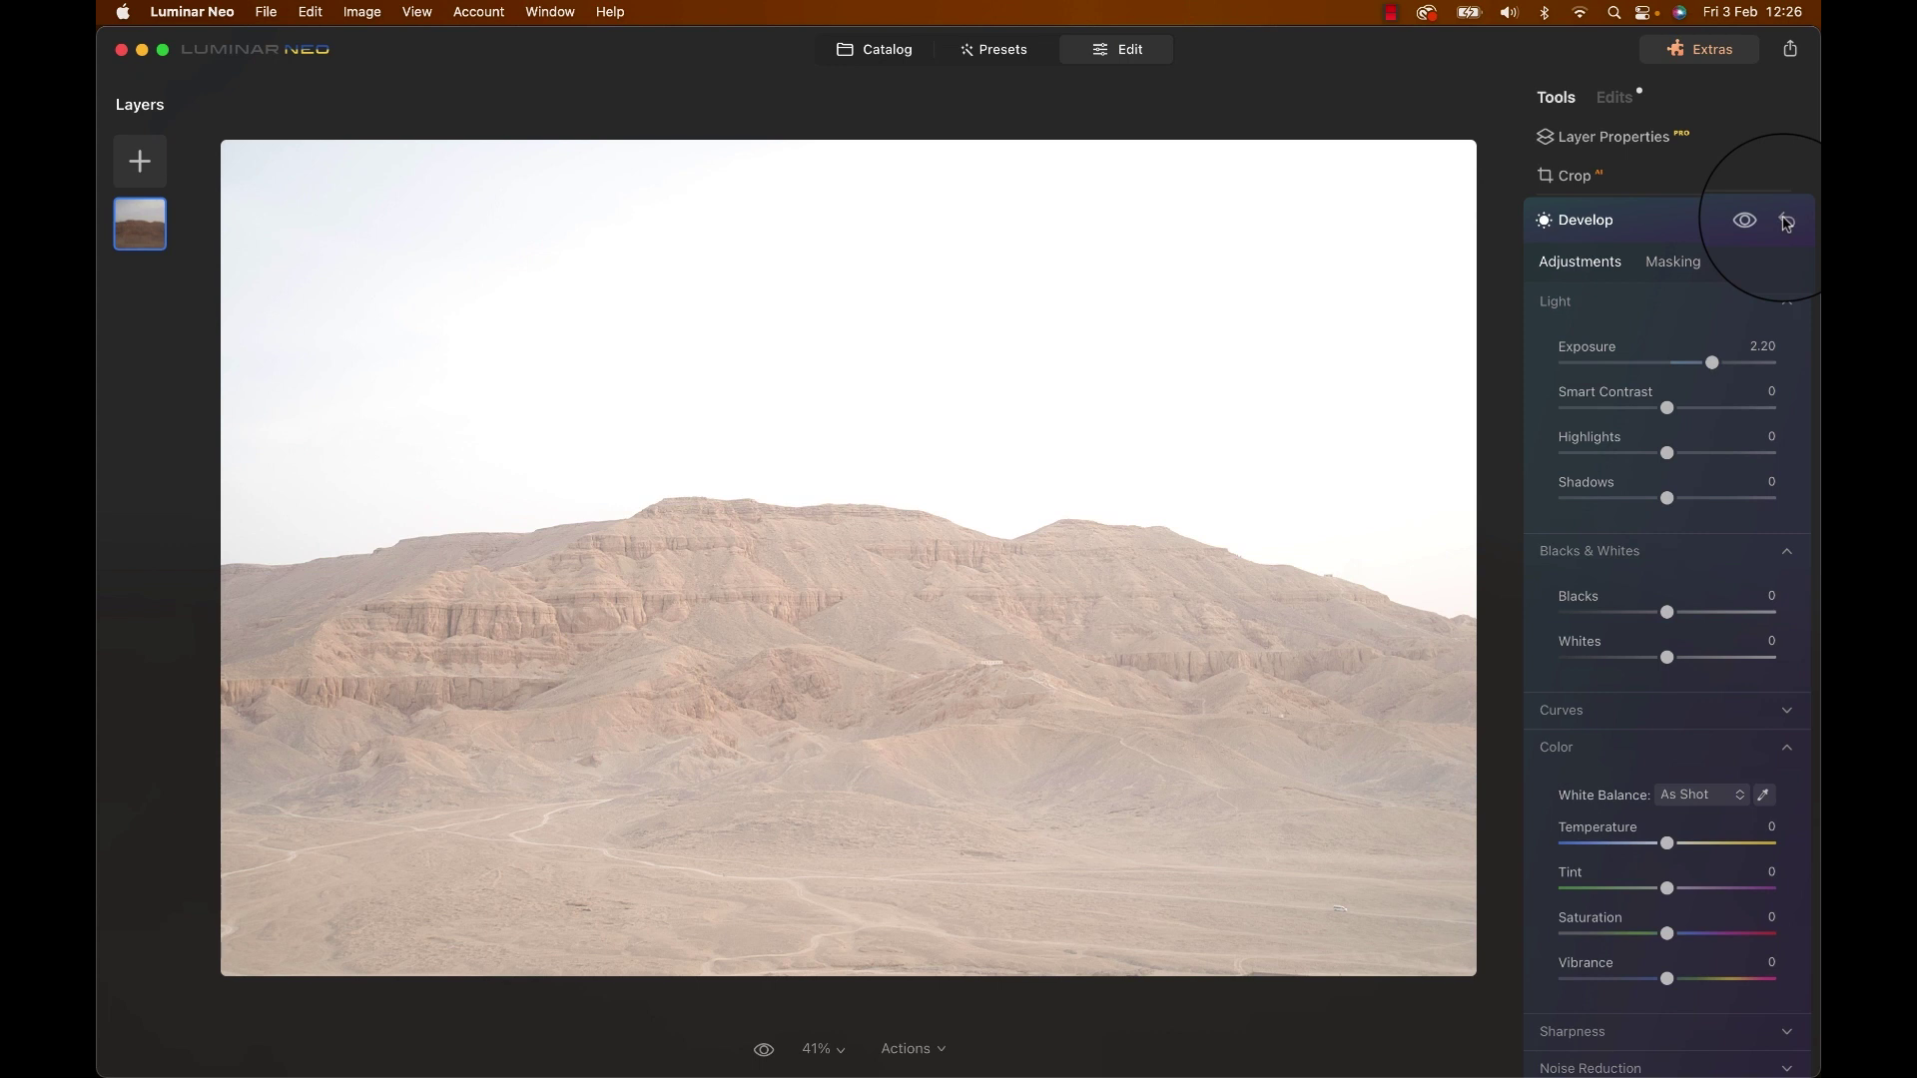
{"action": "left_click", "coordinate": [1785, 221]}
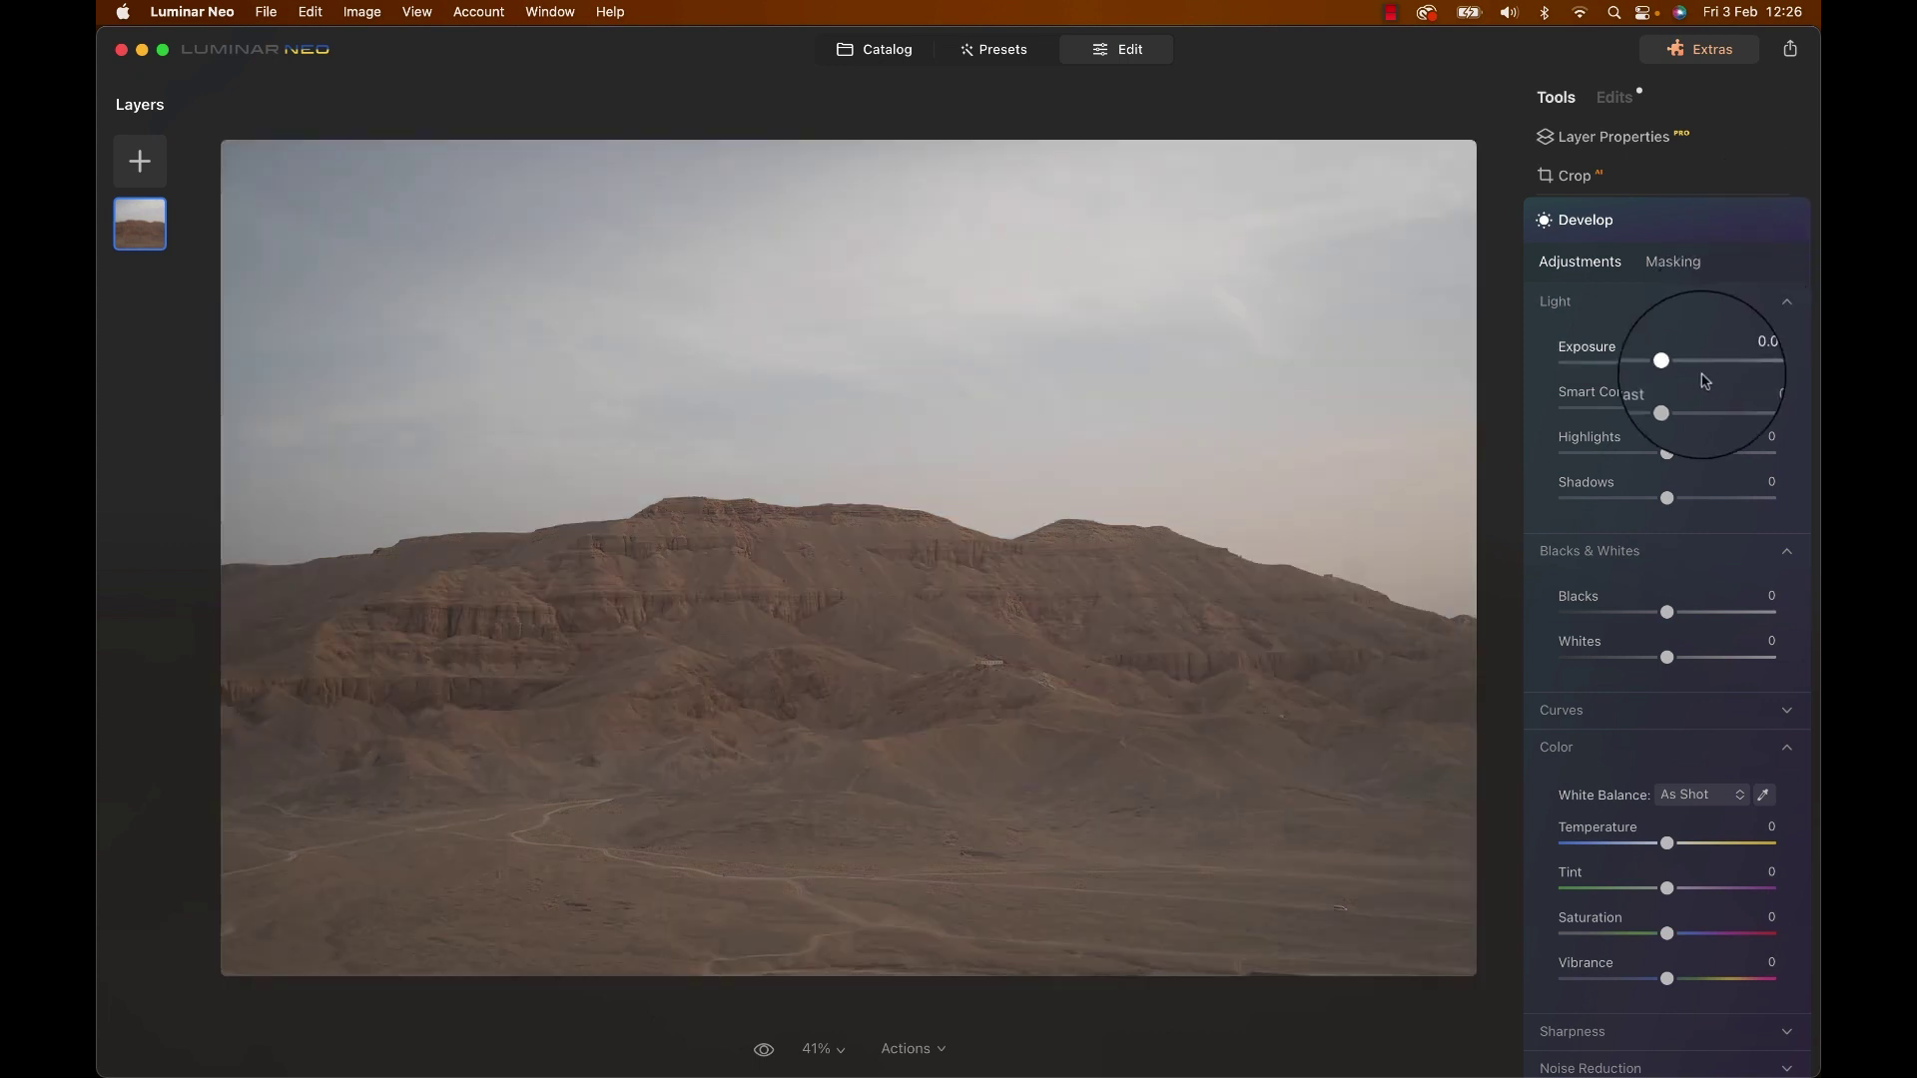
{"action": "left_click_drag", "start_coordinate": [1666, 409], "coordinate": [1714, 409]}
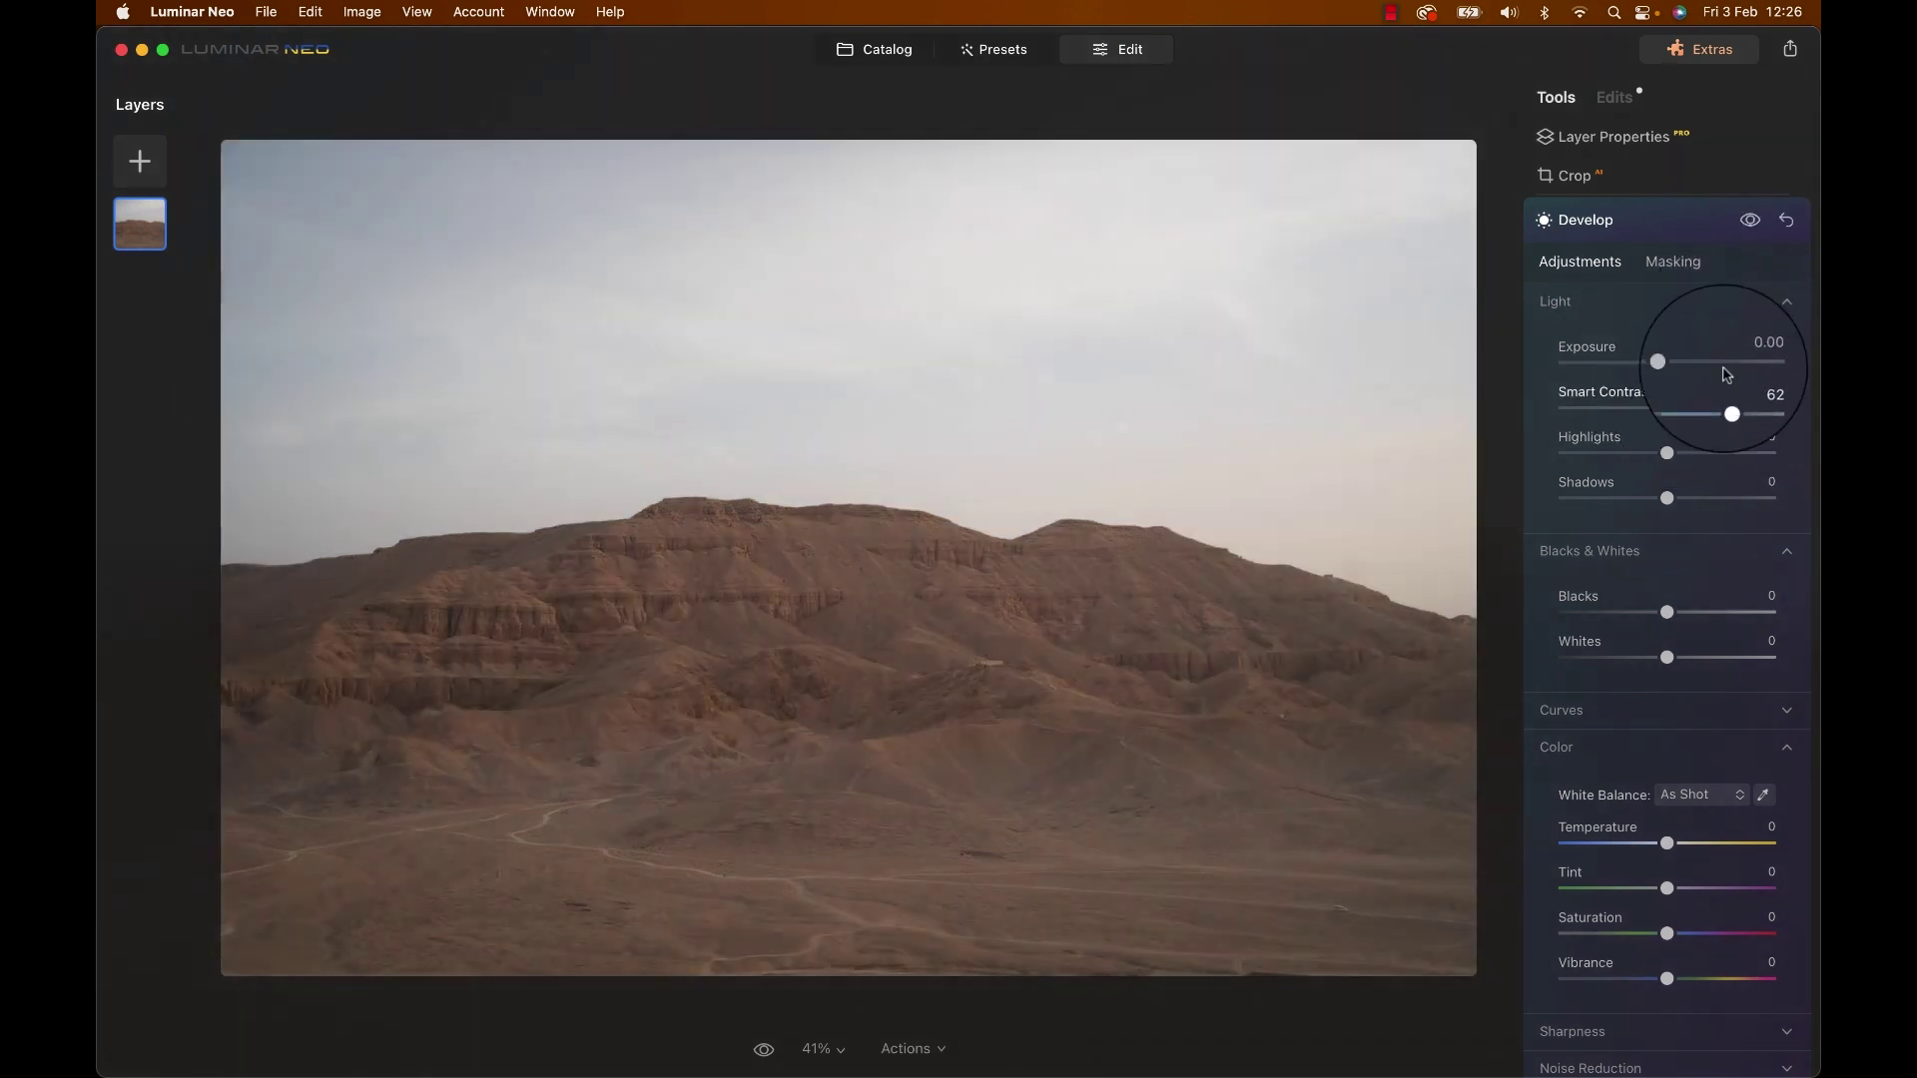
Mask the Develop adjustment to the mountains using Mask AI
{"action": "left_click", "coordinate": [1681, 272]}
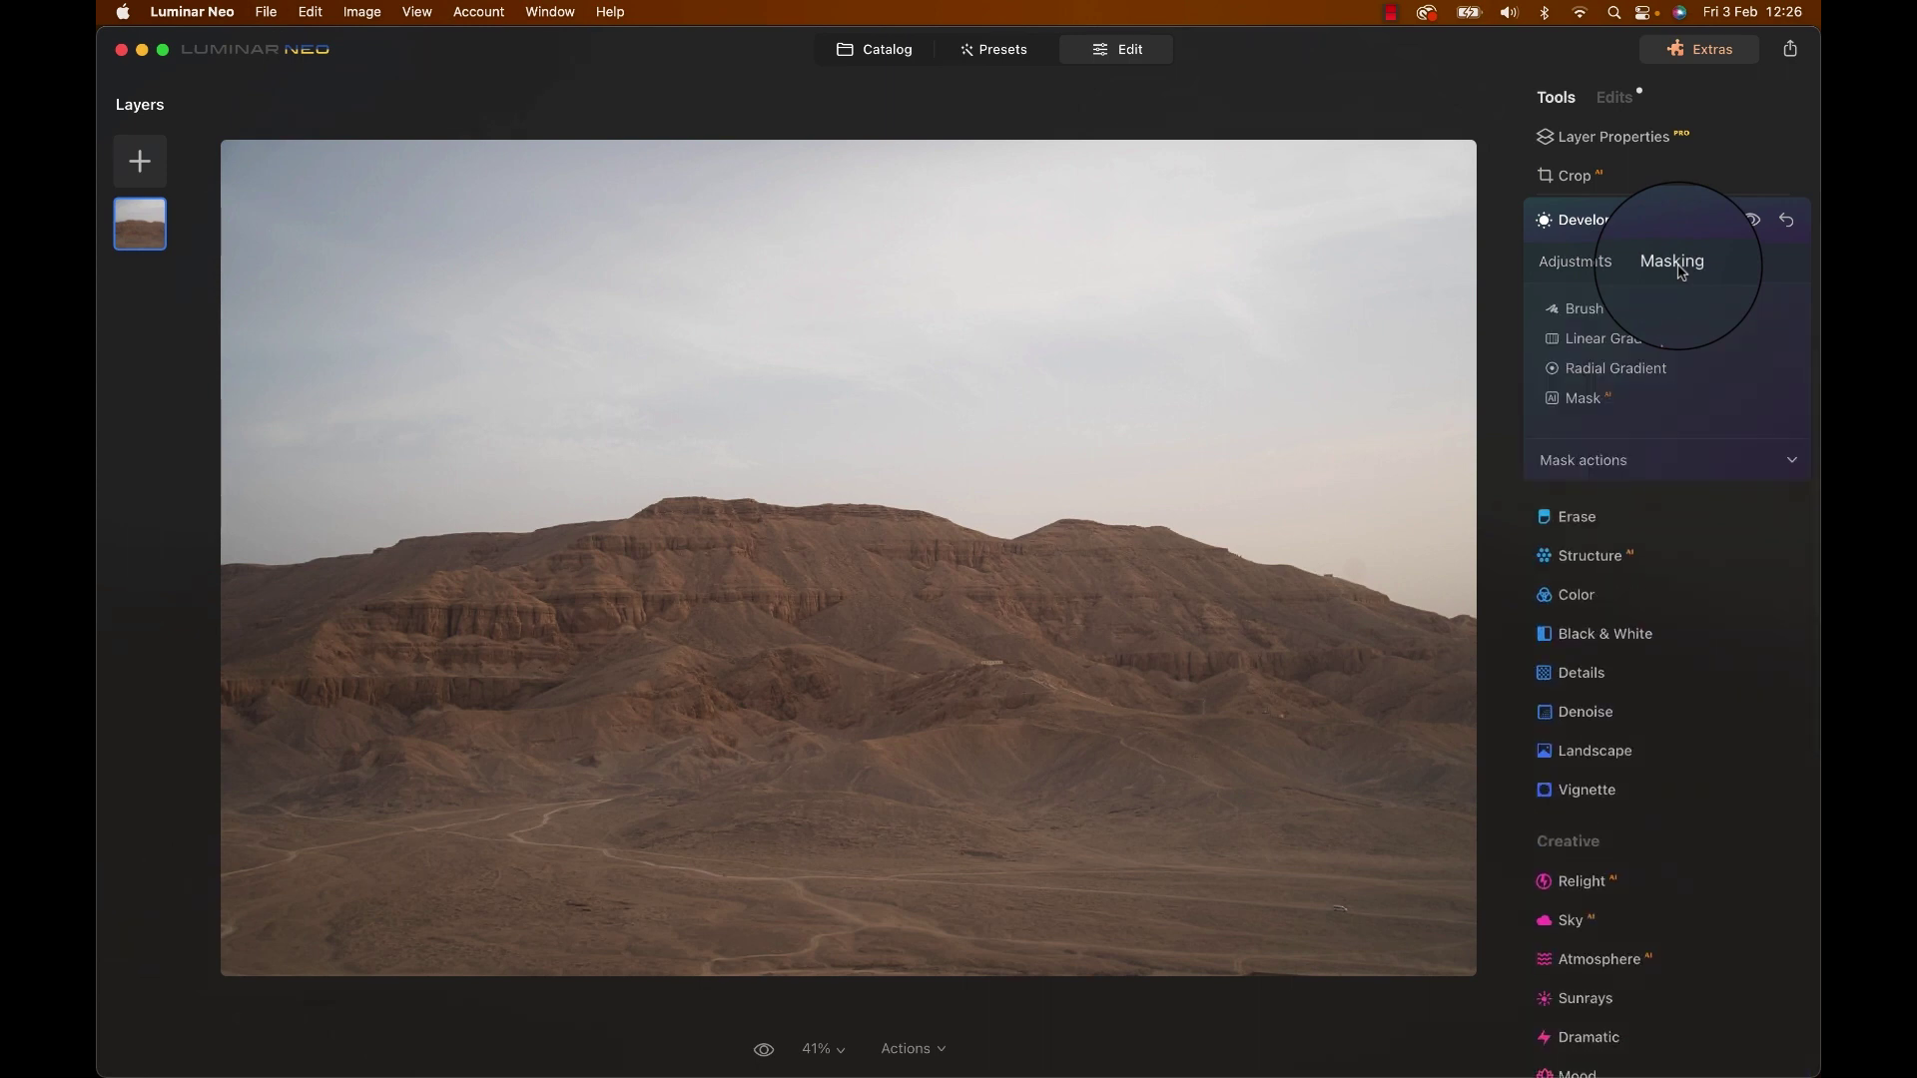
{"action": "left_click", "coordinate": [1597, 400]}
{"action": "left_click", "coordinate": [1555, 339]}
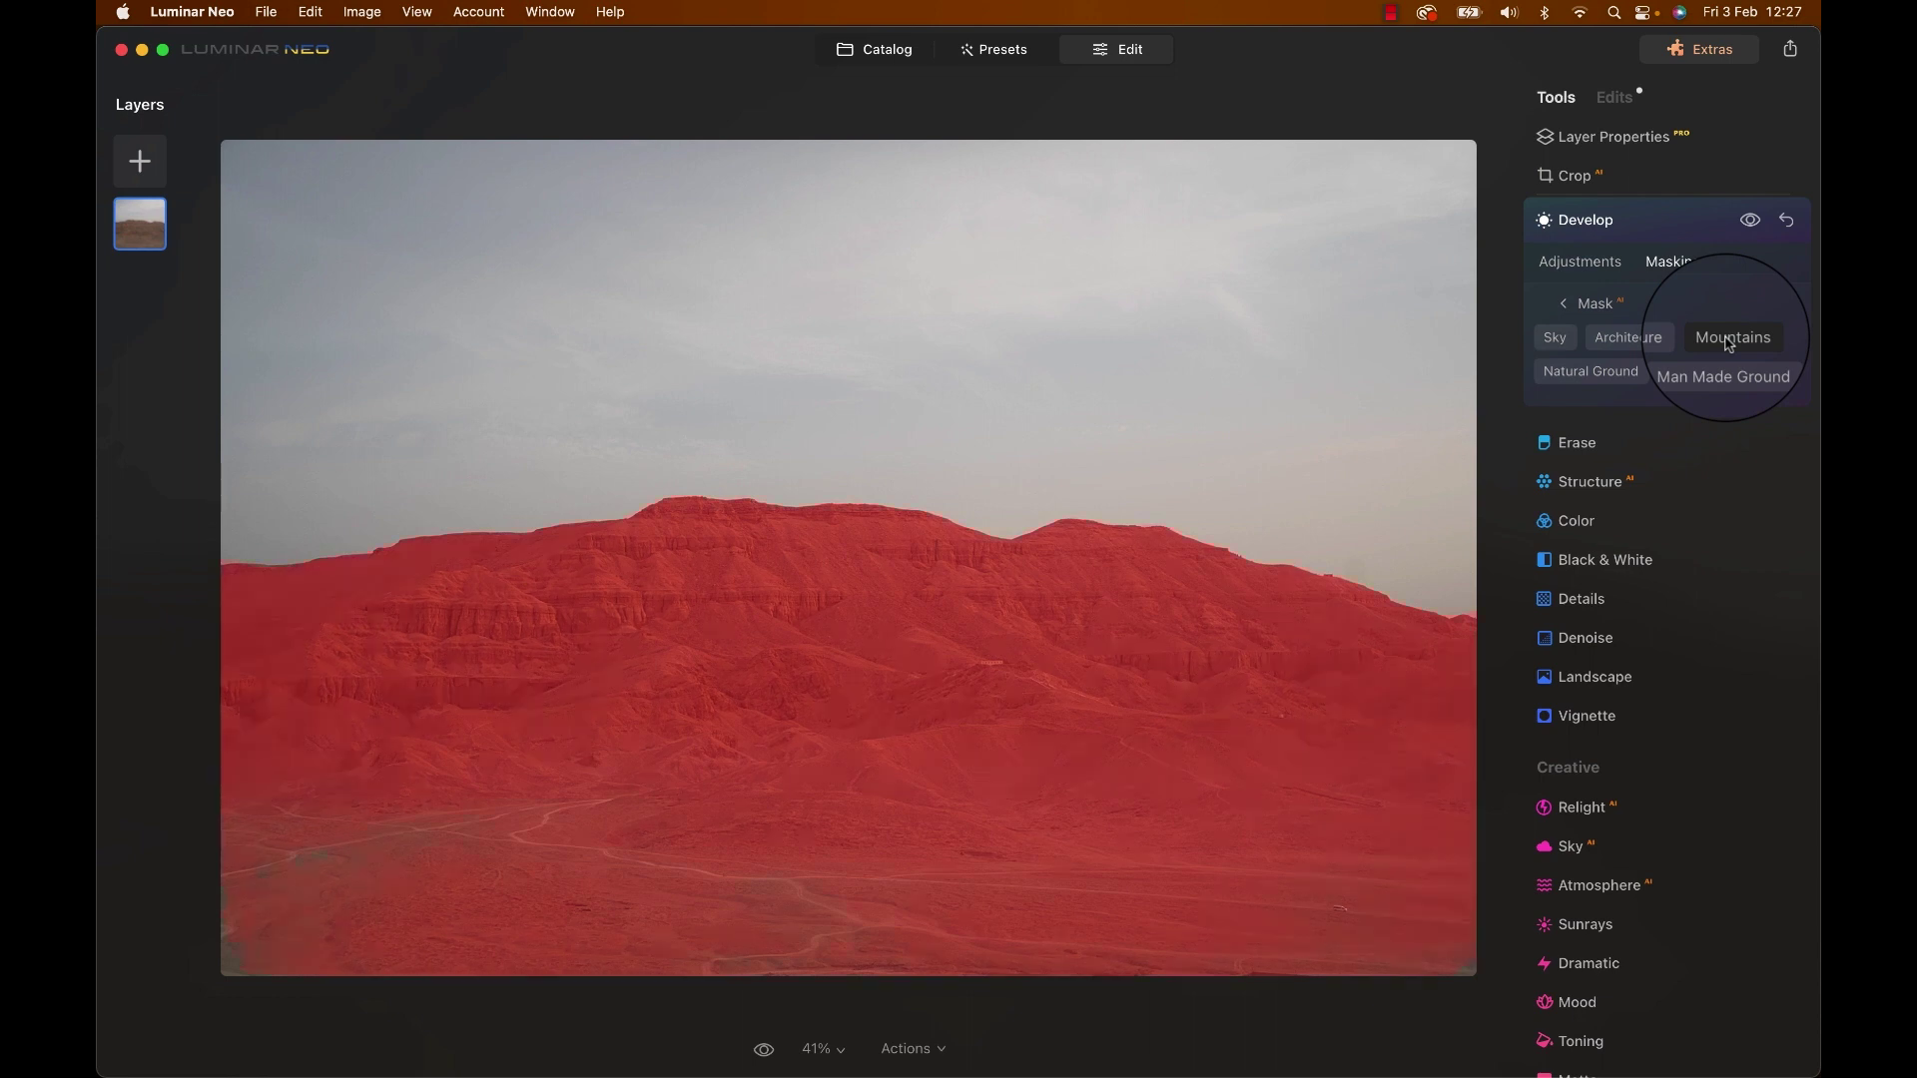
Brush a mask over the lower-left mountains and show the mask actions
{"action": "left_click", "coordinate": [1587, 303]}
{"action": "left_click", "coordinate": [1585, 305]}
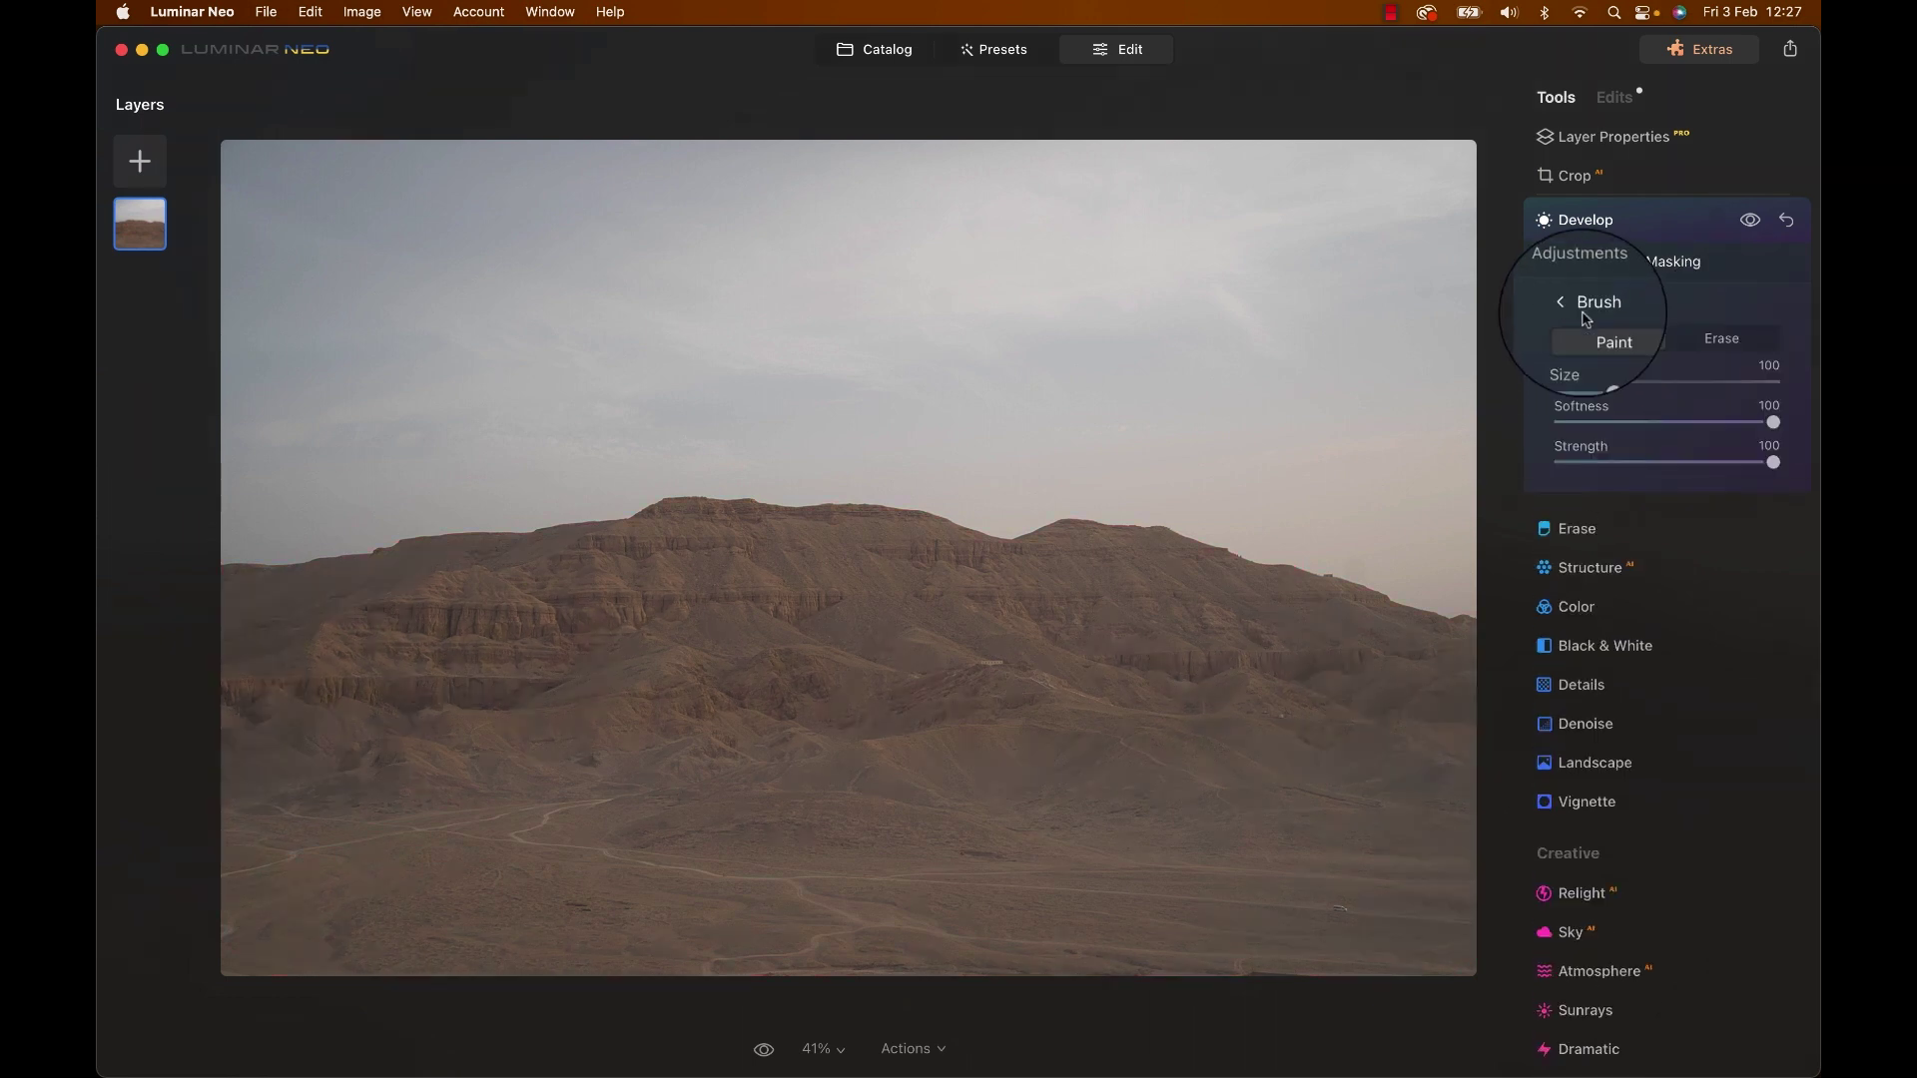
{"action": "left_click_drag", "start_coordinate": [410, 932], "coordinate": [513, 941]}
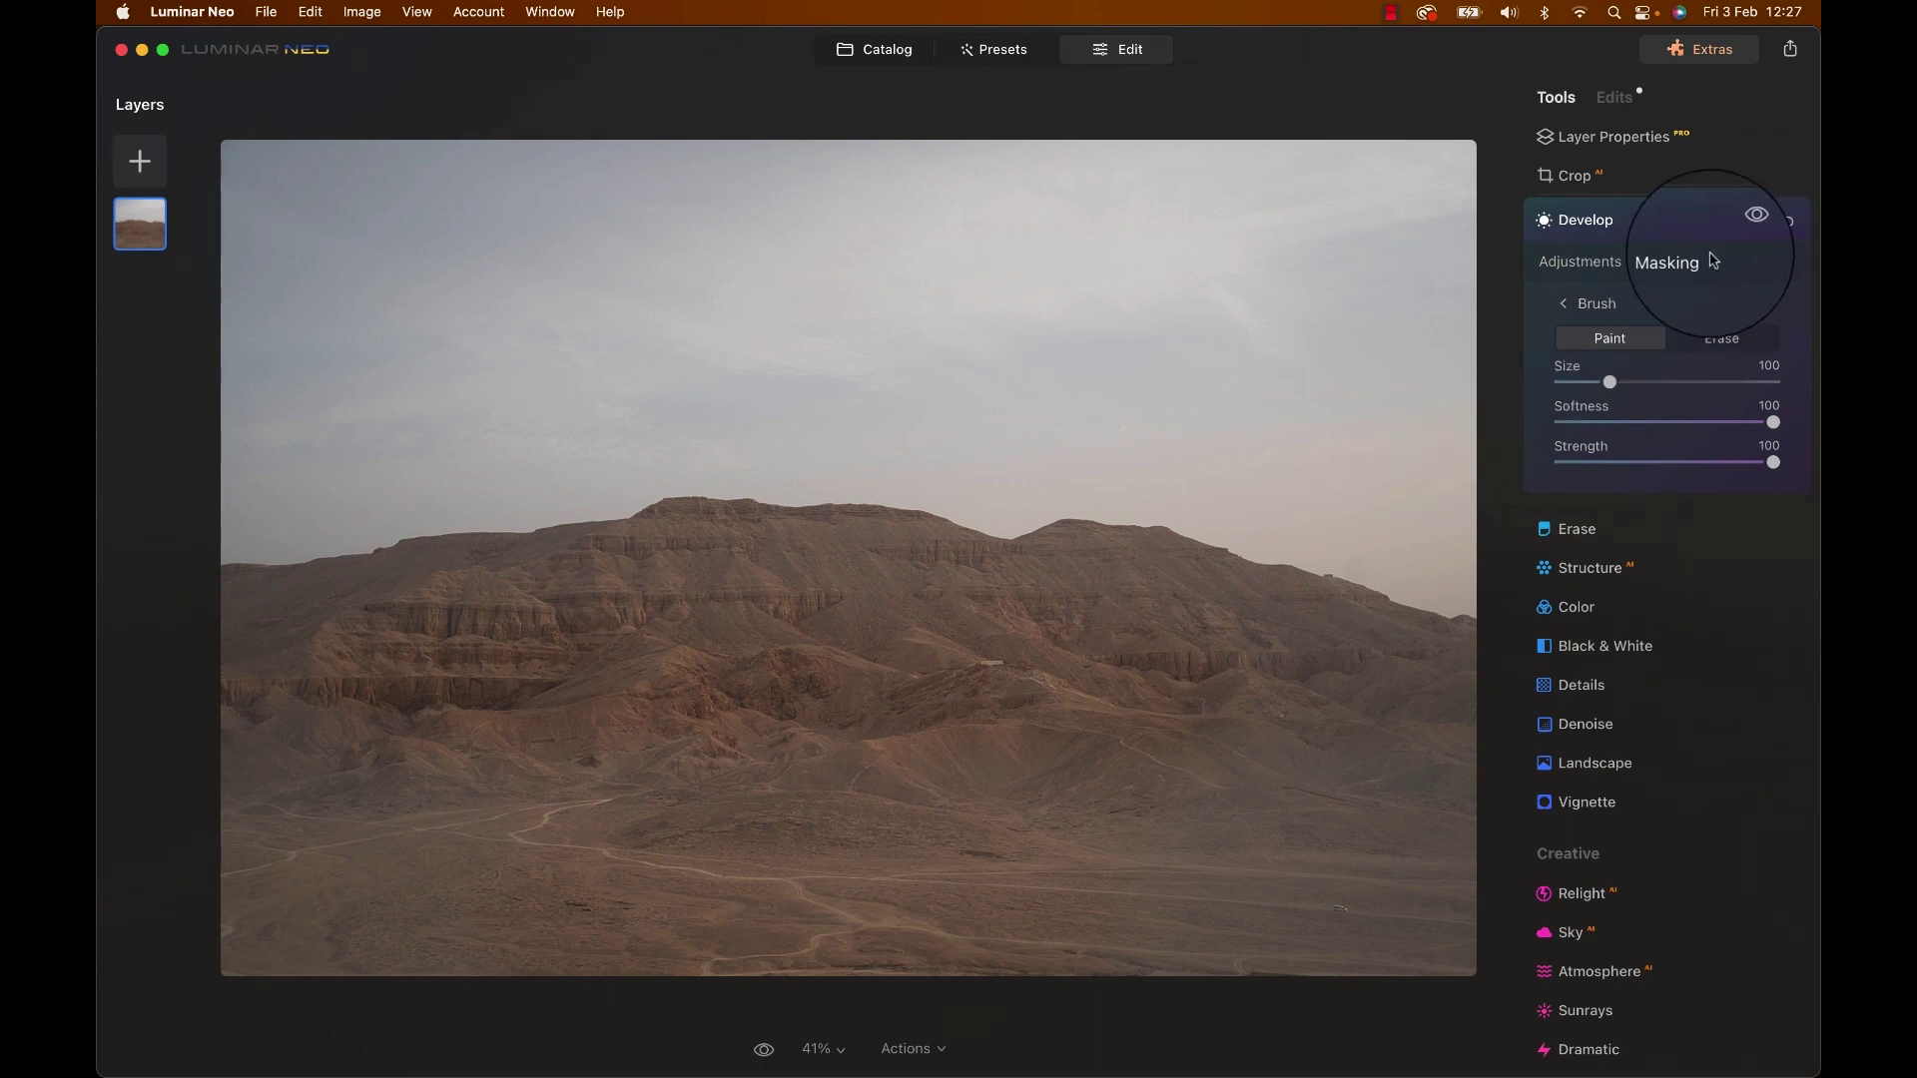
{"action": "left_click", "coordinate": [1585, 303]}
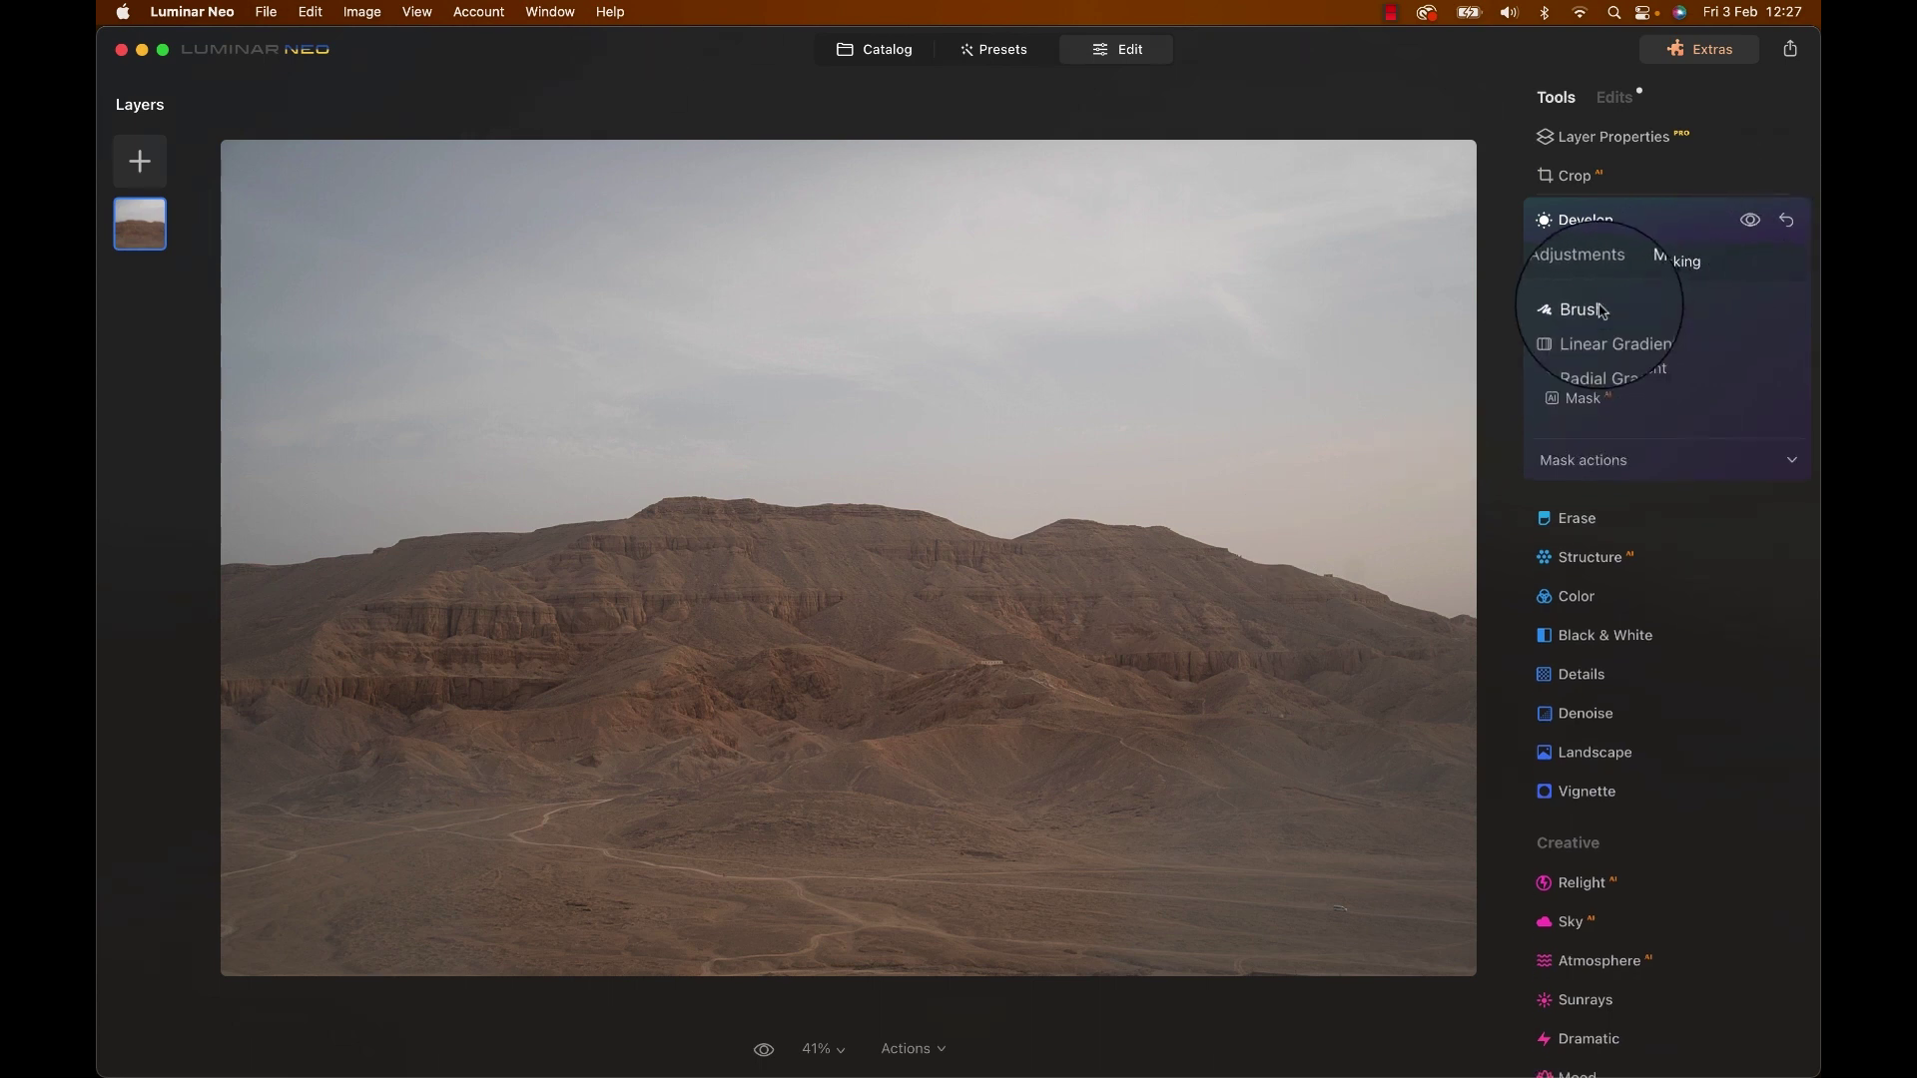
{"action": "left_click", "coordinate": [1622, 460]}
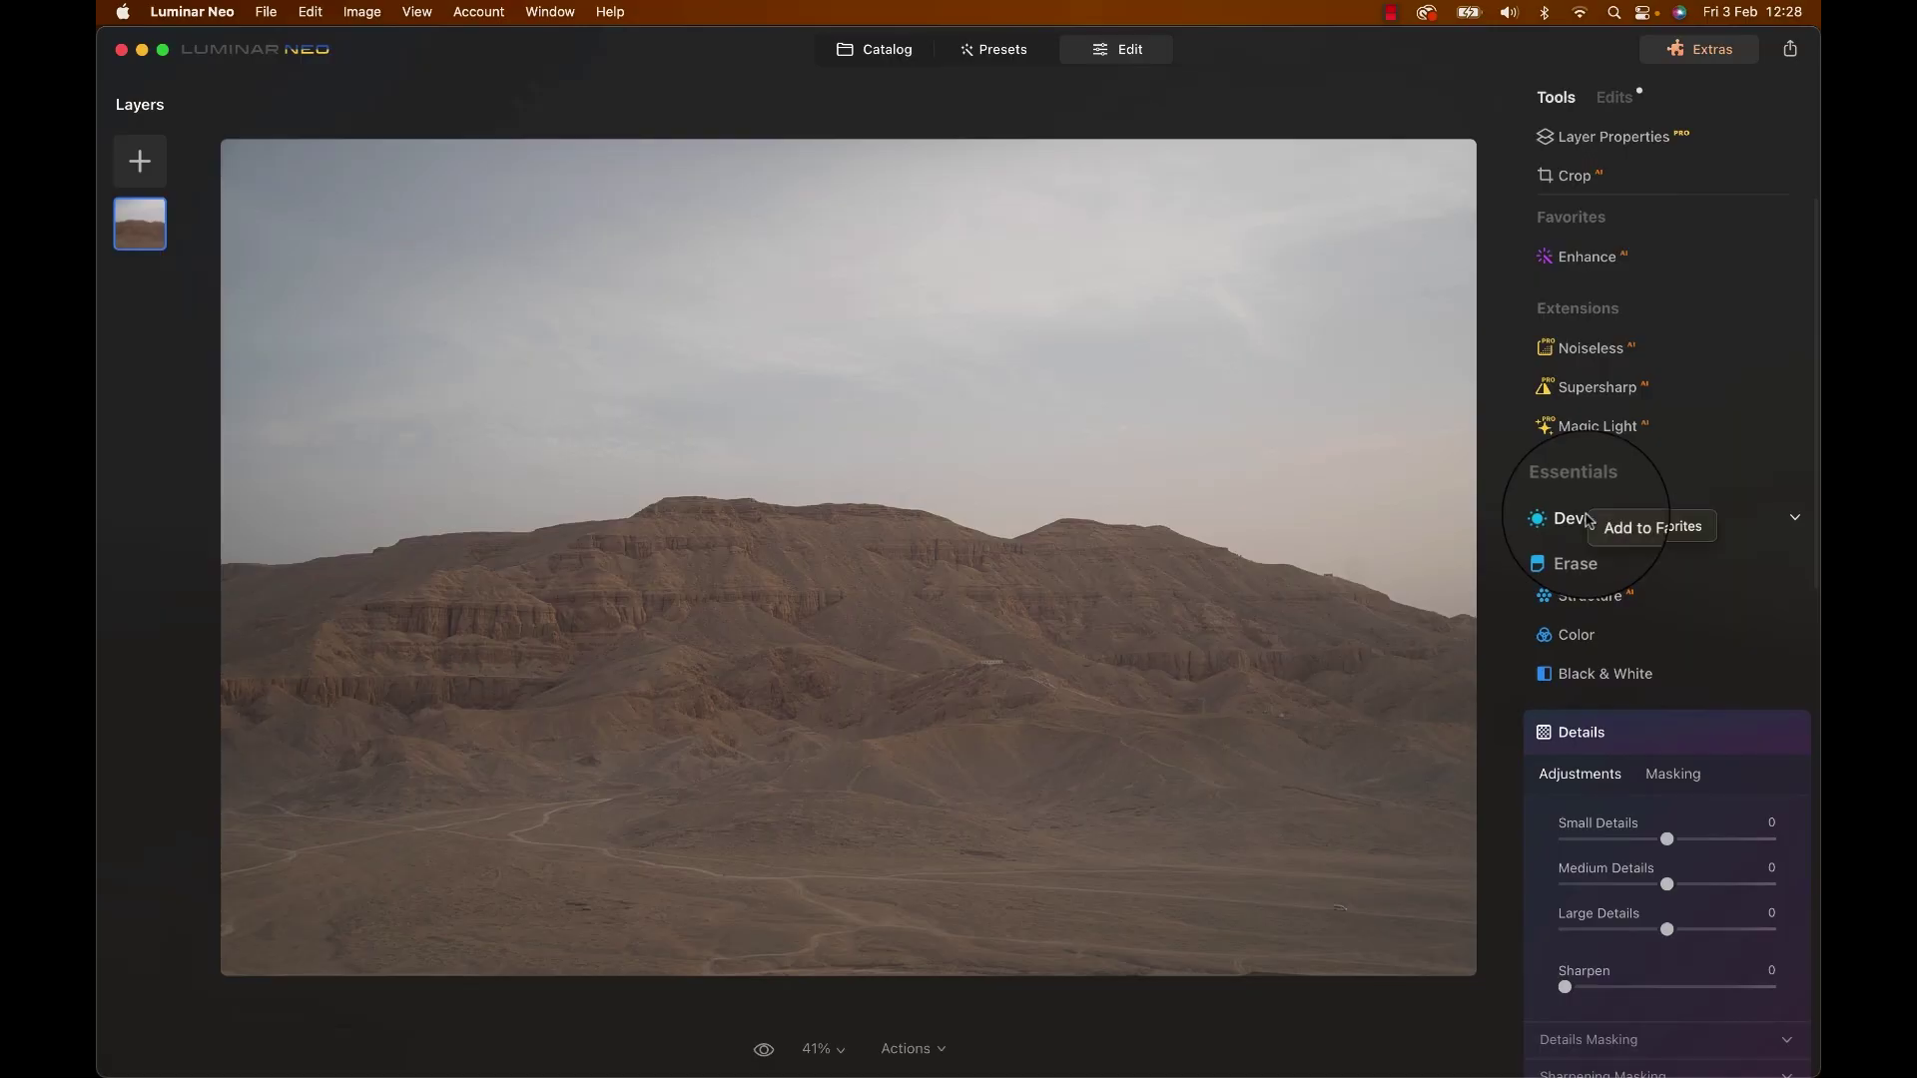
Add the Develop tool to the Favorites group alongside Enhance
{"action": "left_click", "coordinate": [1654, 535]}
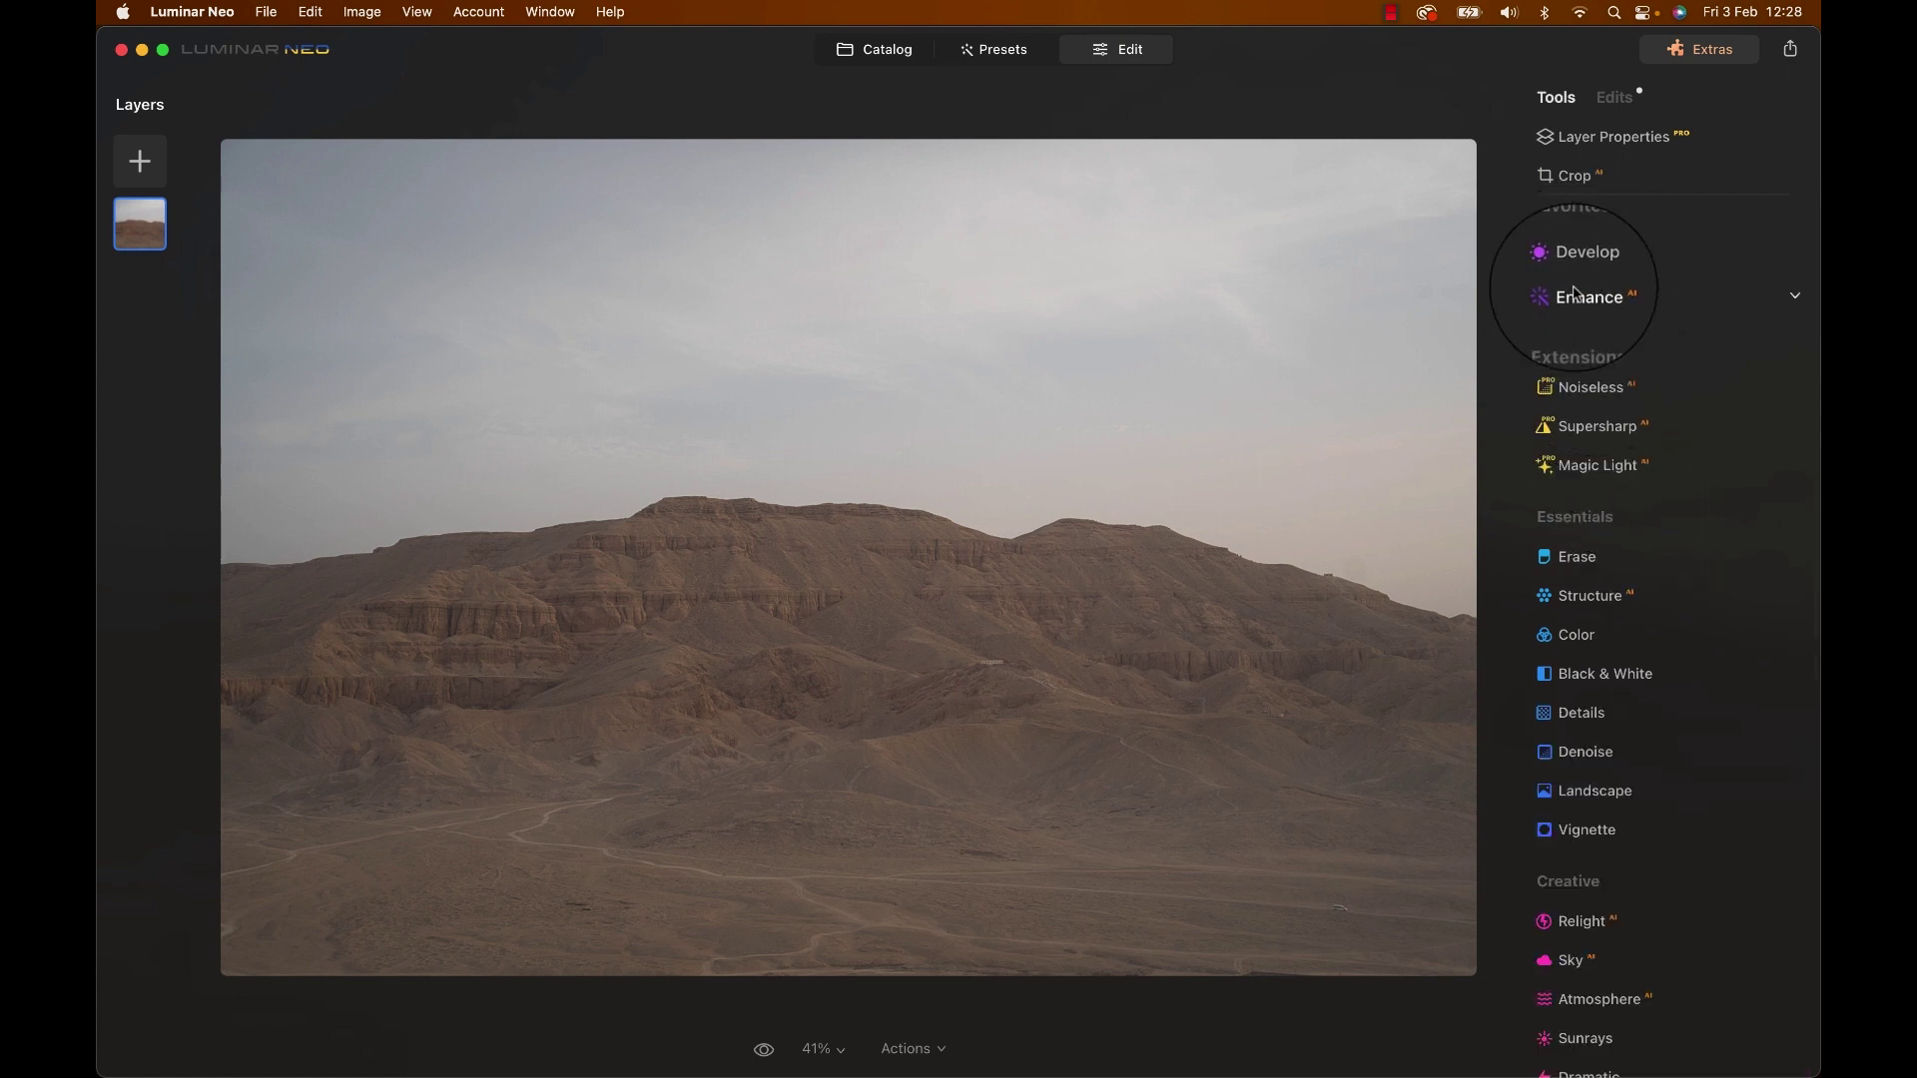
In Develop, raise Smart Contrast to about 33, set Highlights -62 and Shadows 26, and adjust temperature and saturation
{"action": "left_click", "coordinate": [1585, 251]}
{"action": "left_click_drag", "start_coordinate": [1667, 471], "coordinate": [1702, 471]}
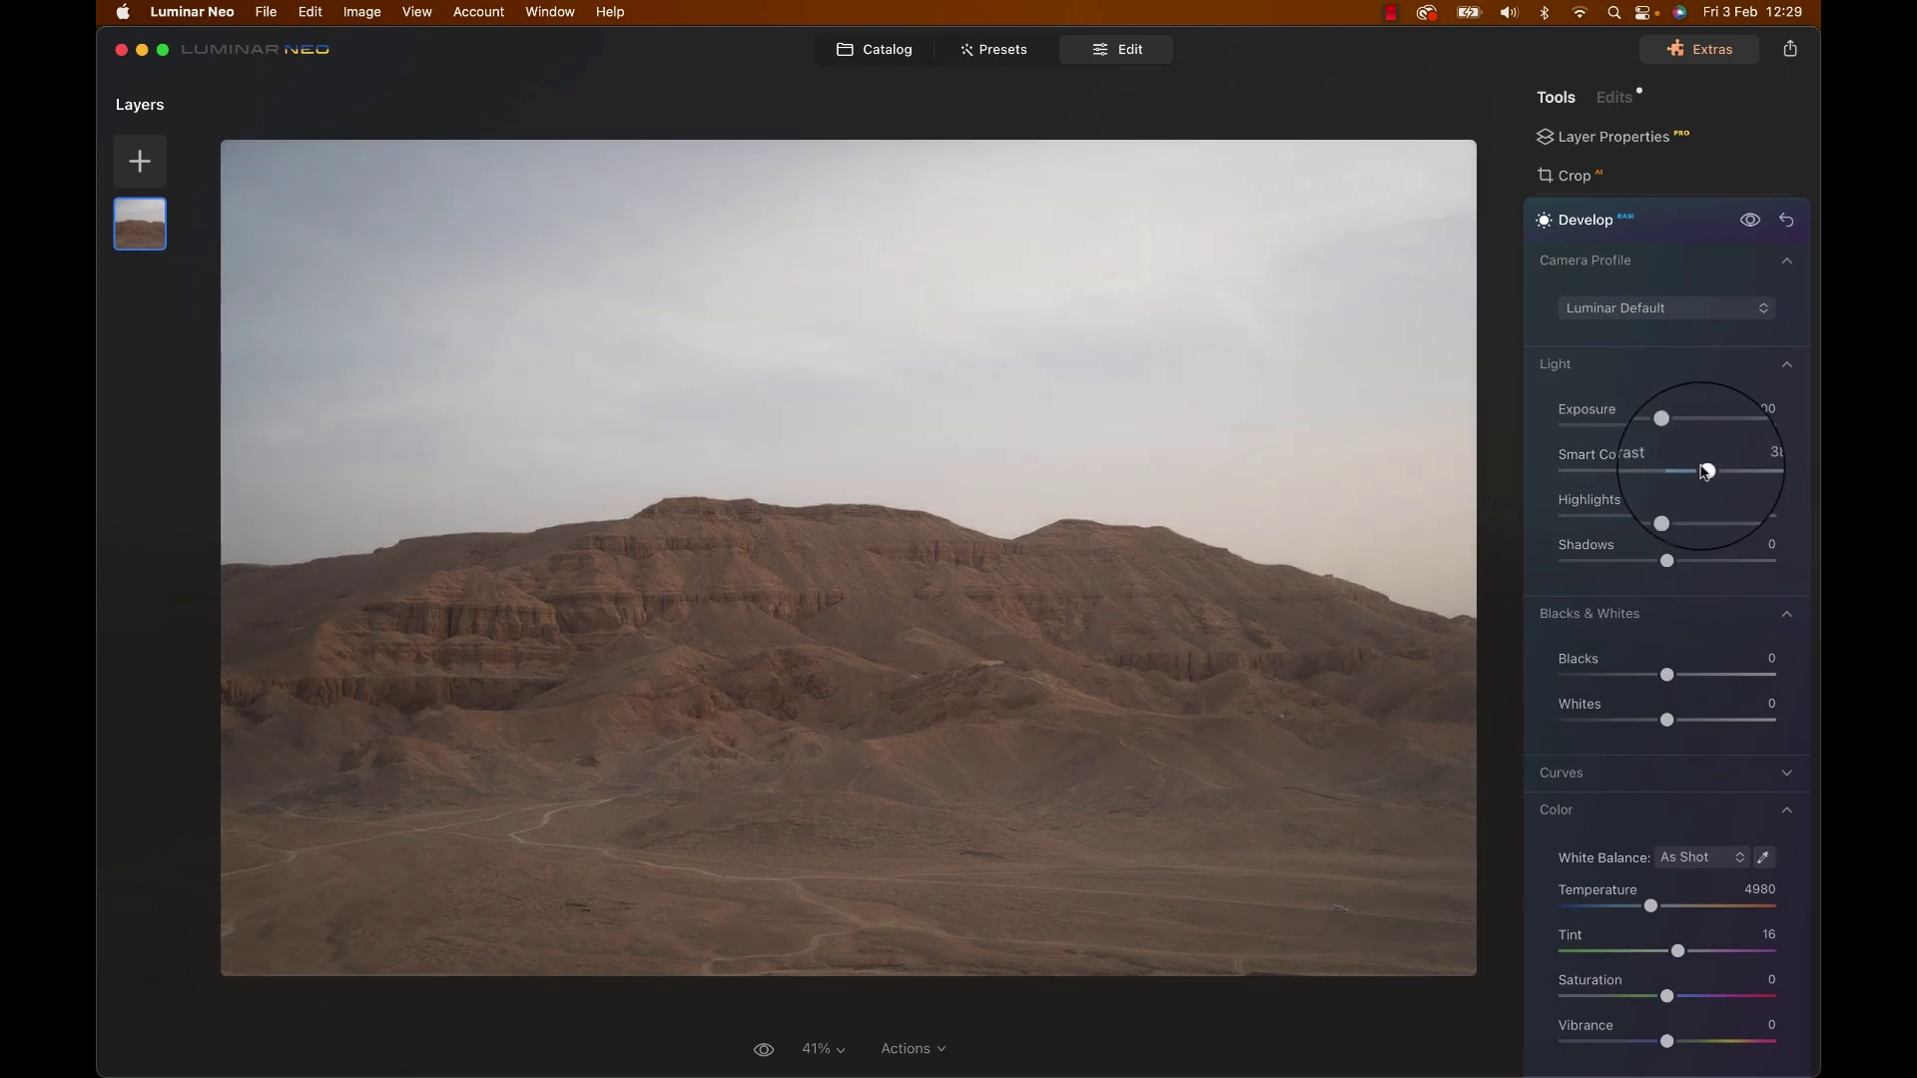
{"action": "left_click_drag", "start_coordinate": [1666, 515], "coordinate": [1692, 559]}
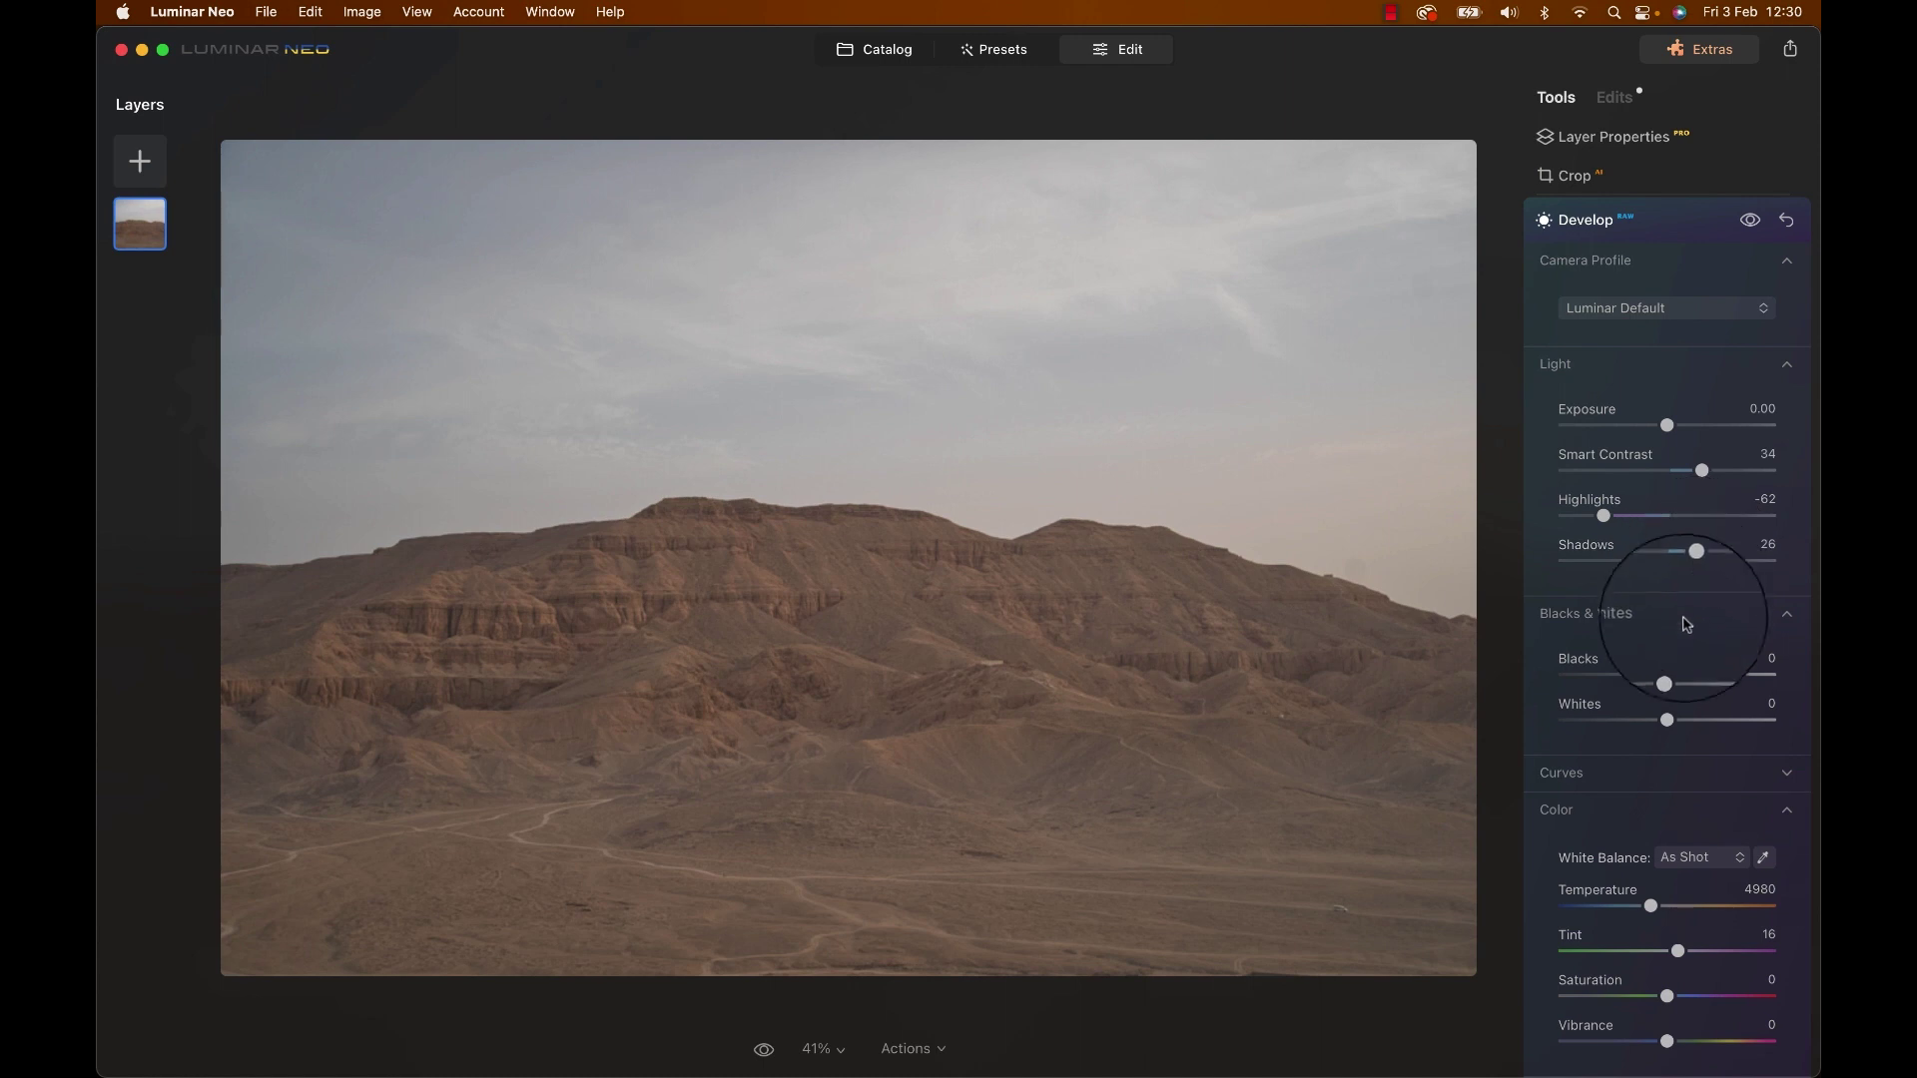
{"action": "left_click_drag", "start_coordinate": [1664, 675], "coordinate": [1689, 727]}
{"action": "scroll", "coordinate": [1677, 698], "scroll_direction": "down", "scroll_amount": 8}
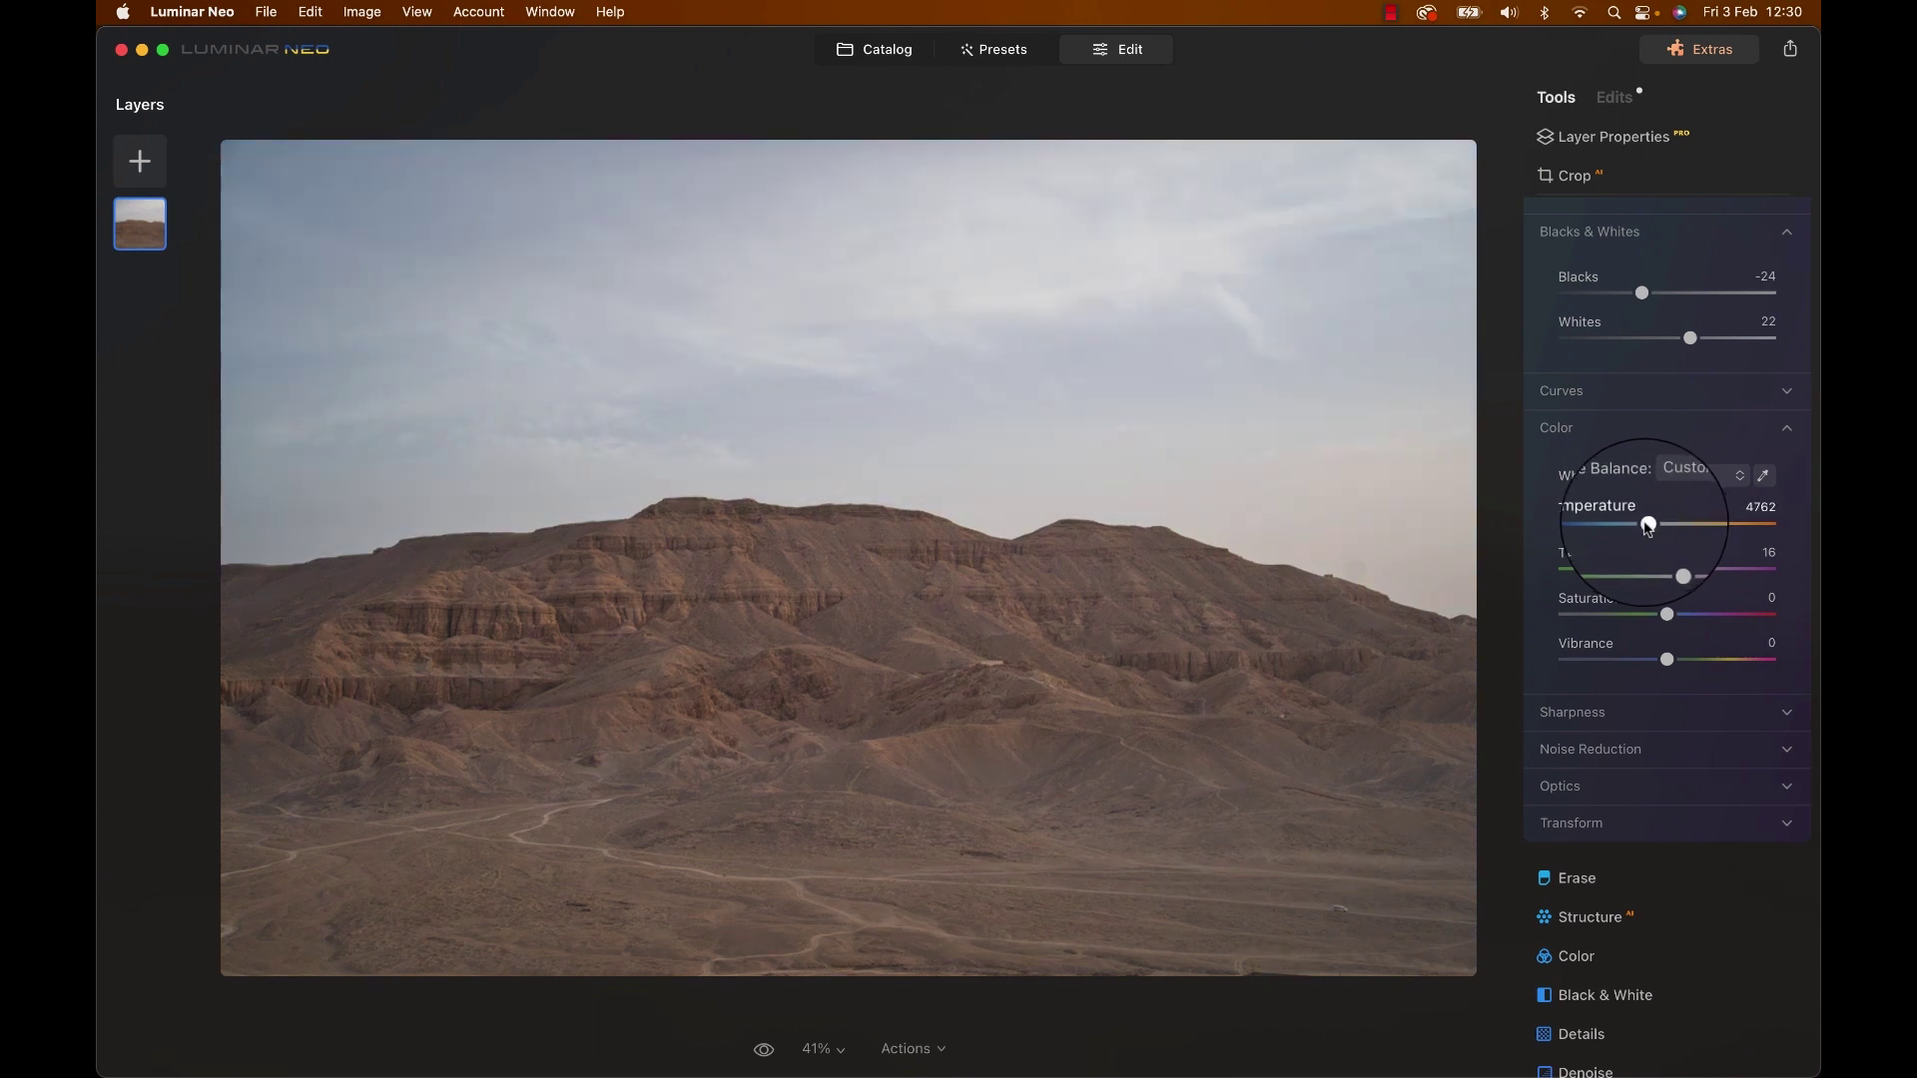
{"action": "left_click_drag", "start_coordinate": [1666, 614], "coordinate": [1706, 619]}
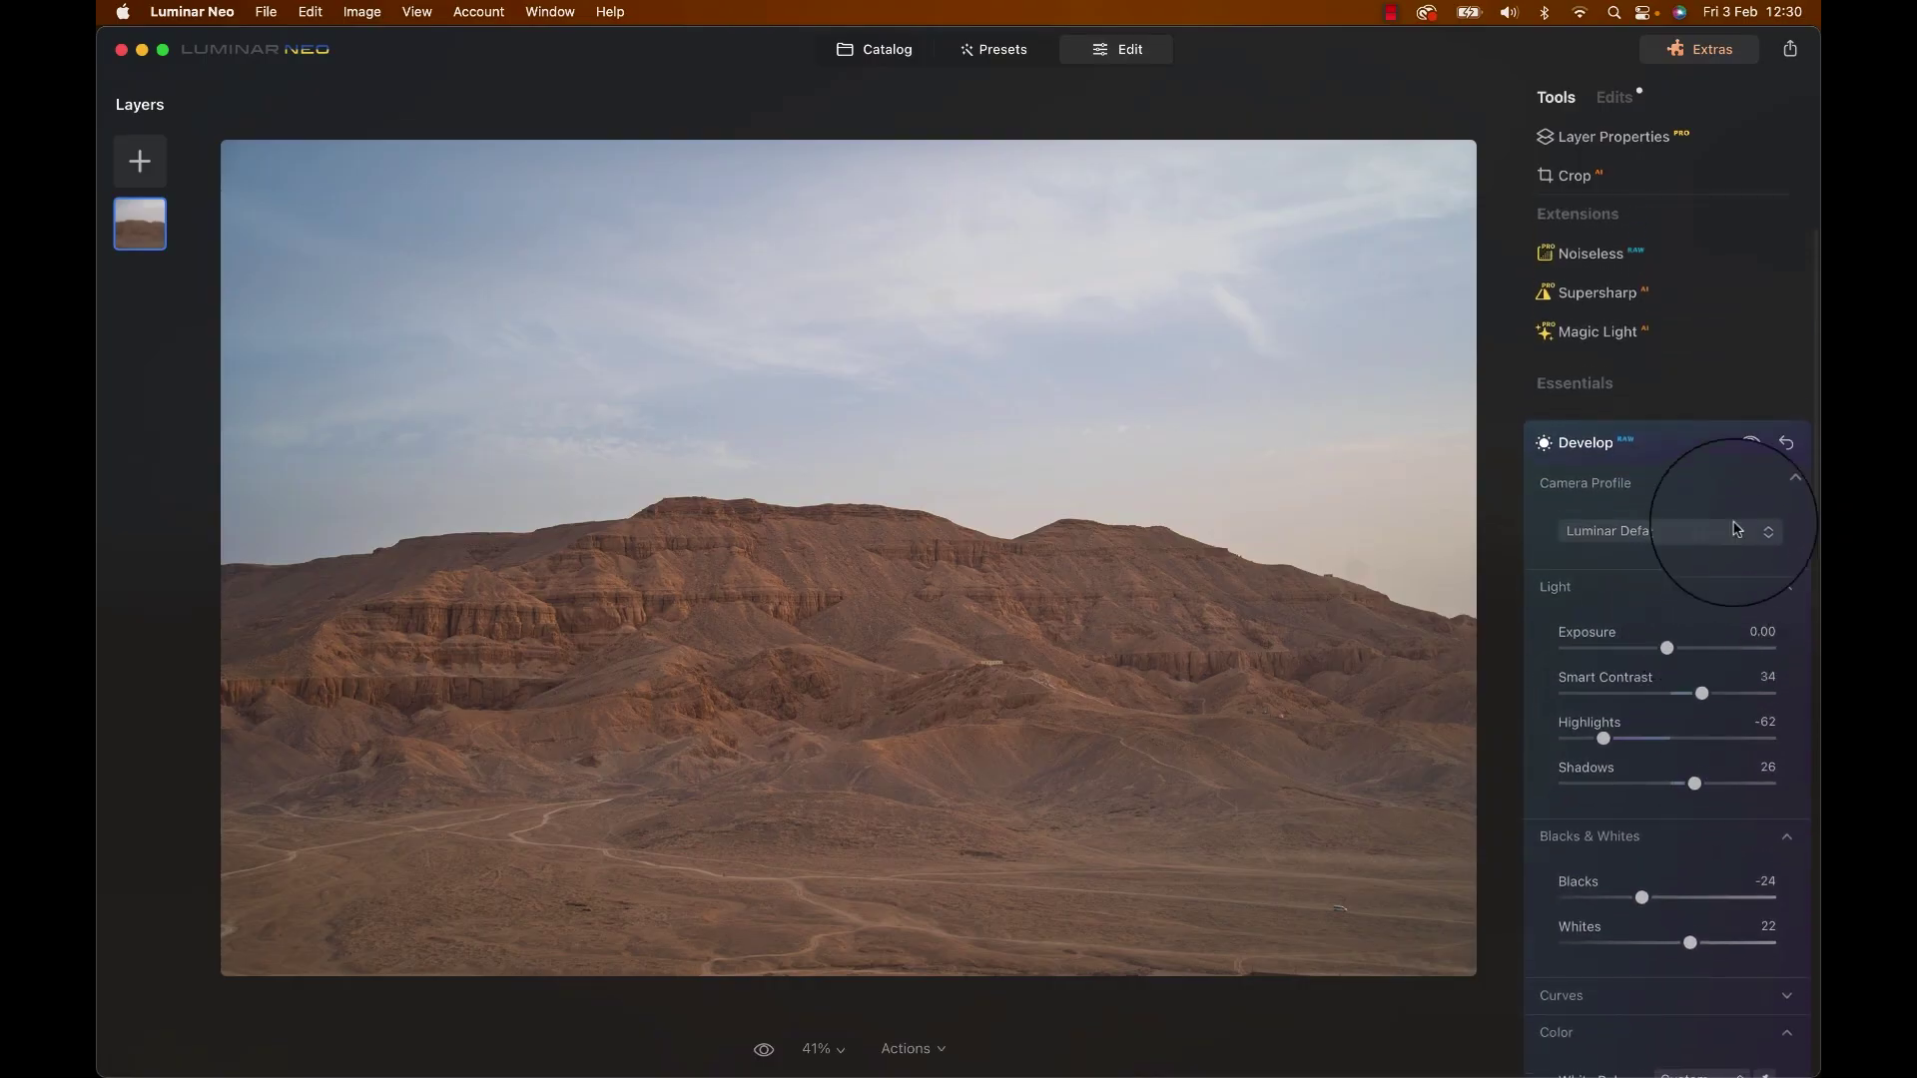
Toggle the Develop edits off and on to compare before and after
{"action": "left_click", "coordinate": [1750, 445]}
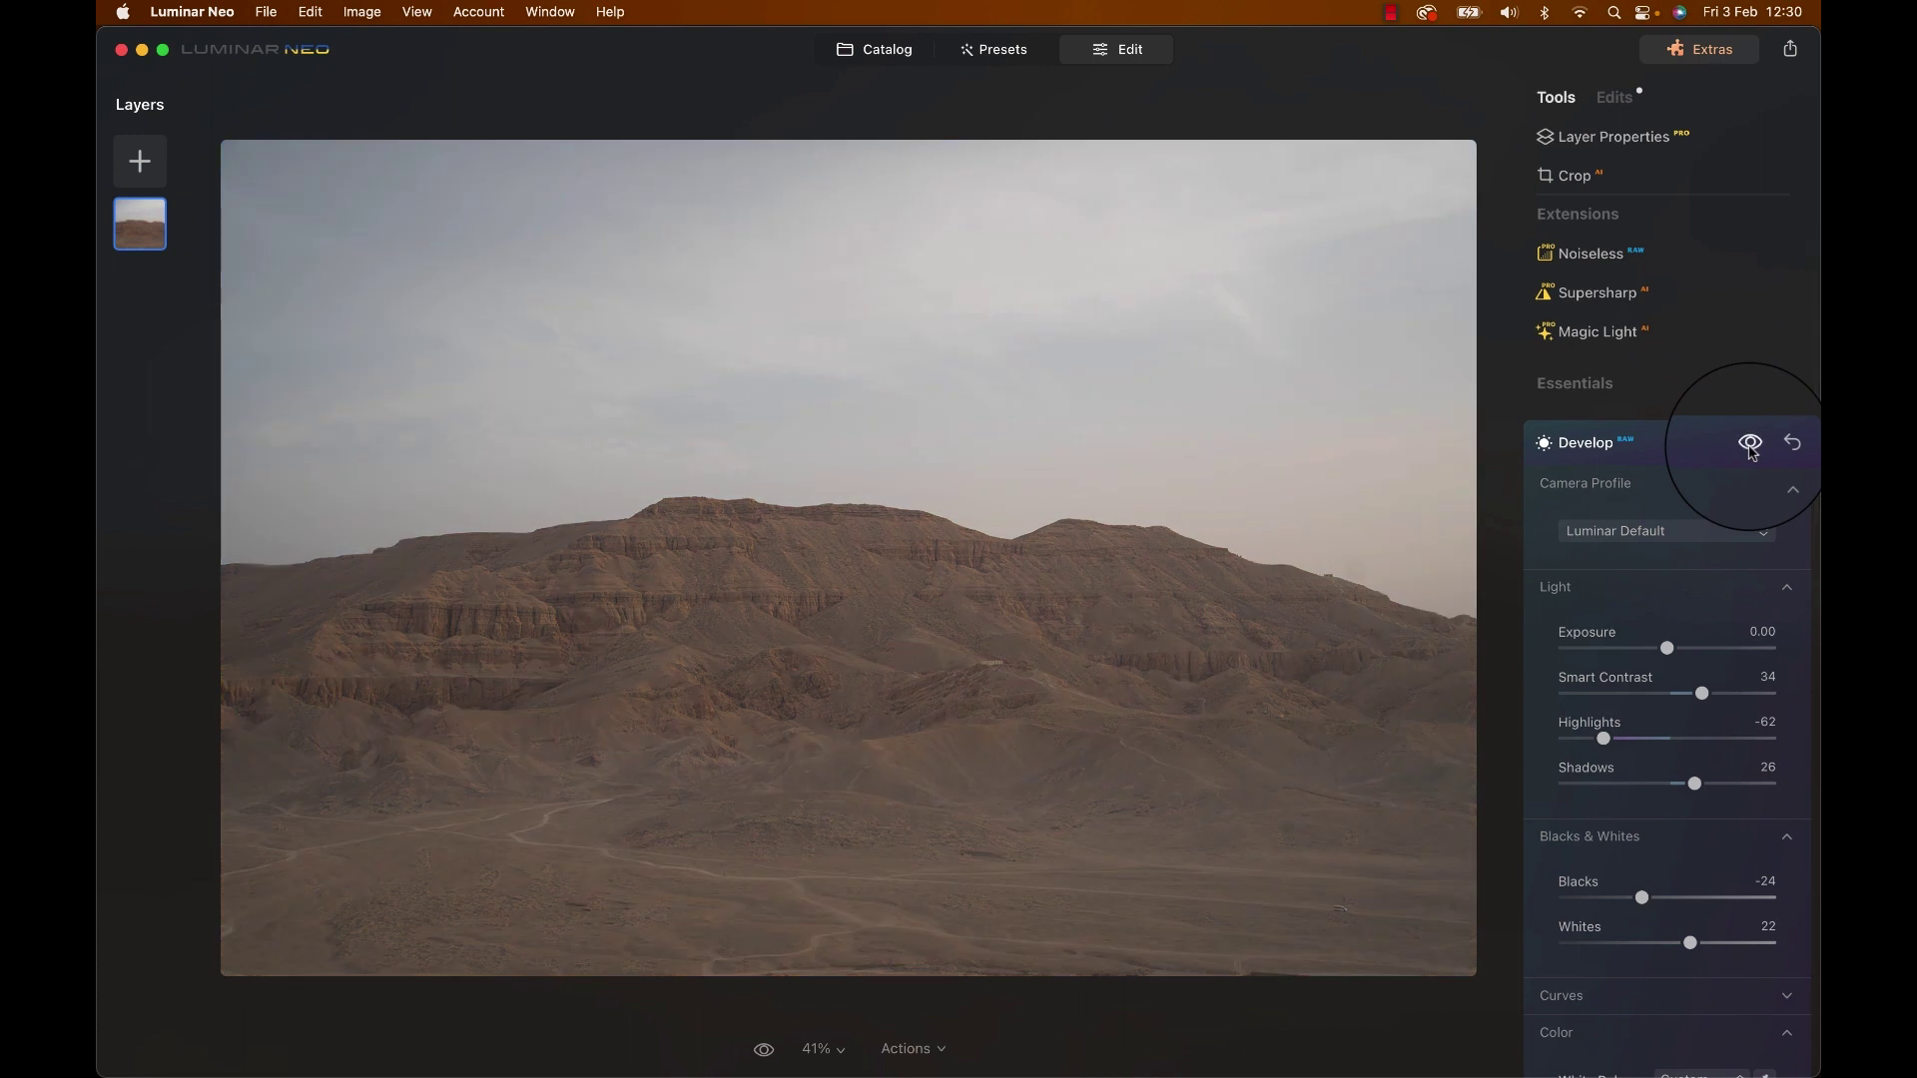
{"action": "left_click", "coordinate": [1749, 445]}
{"action": "left_click", "coordinate": [1750, 446]}
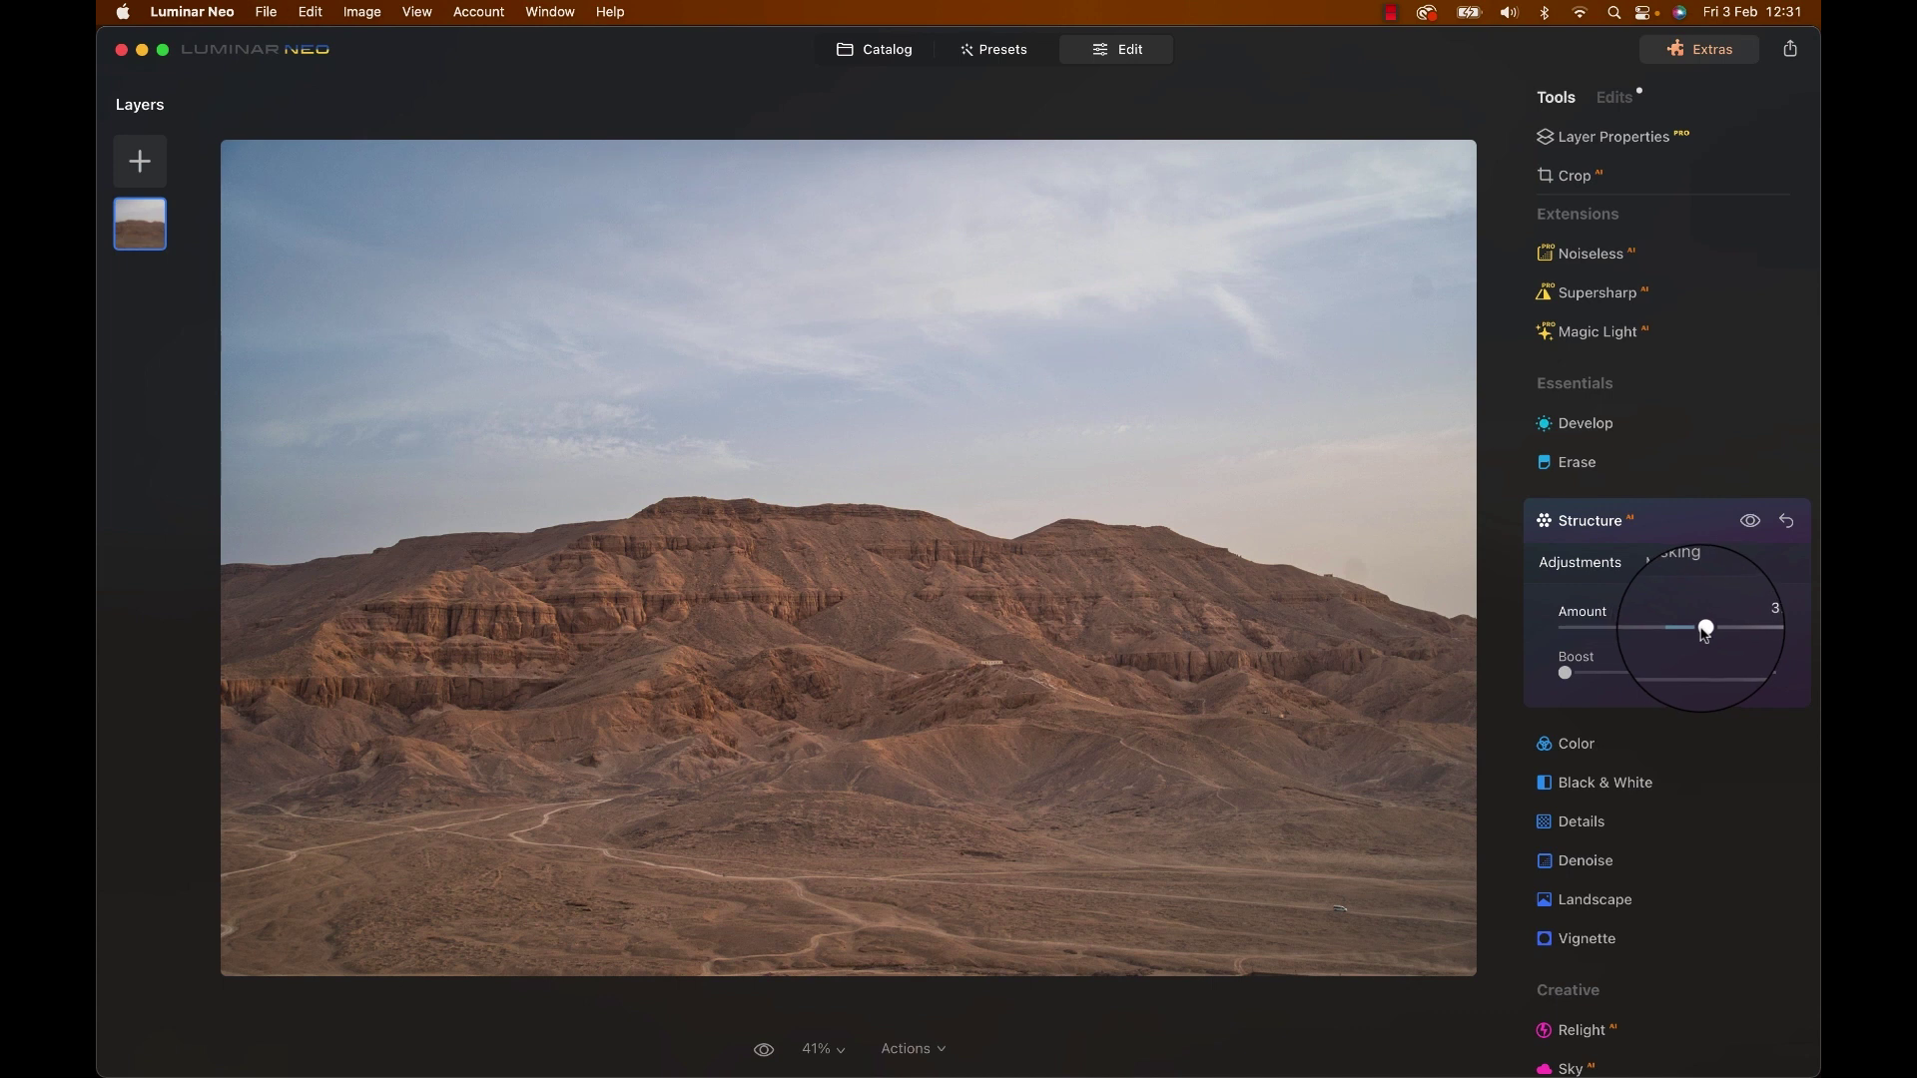
Brush a Structure mask over the central mountain ridge, then toggle Structure to check its effect
{"action": "left_click", "coordinate": [1680, 569]}
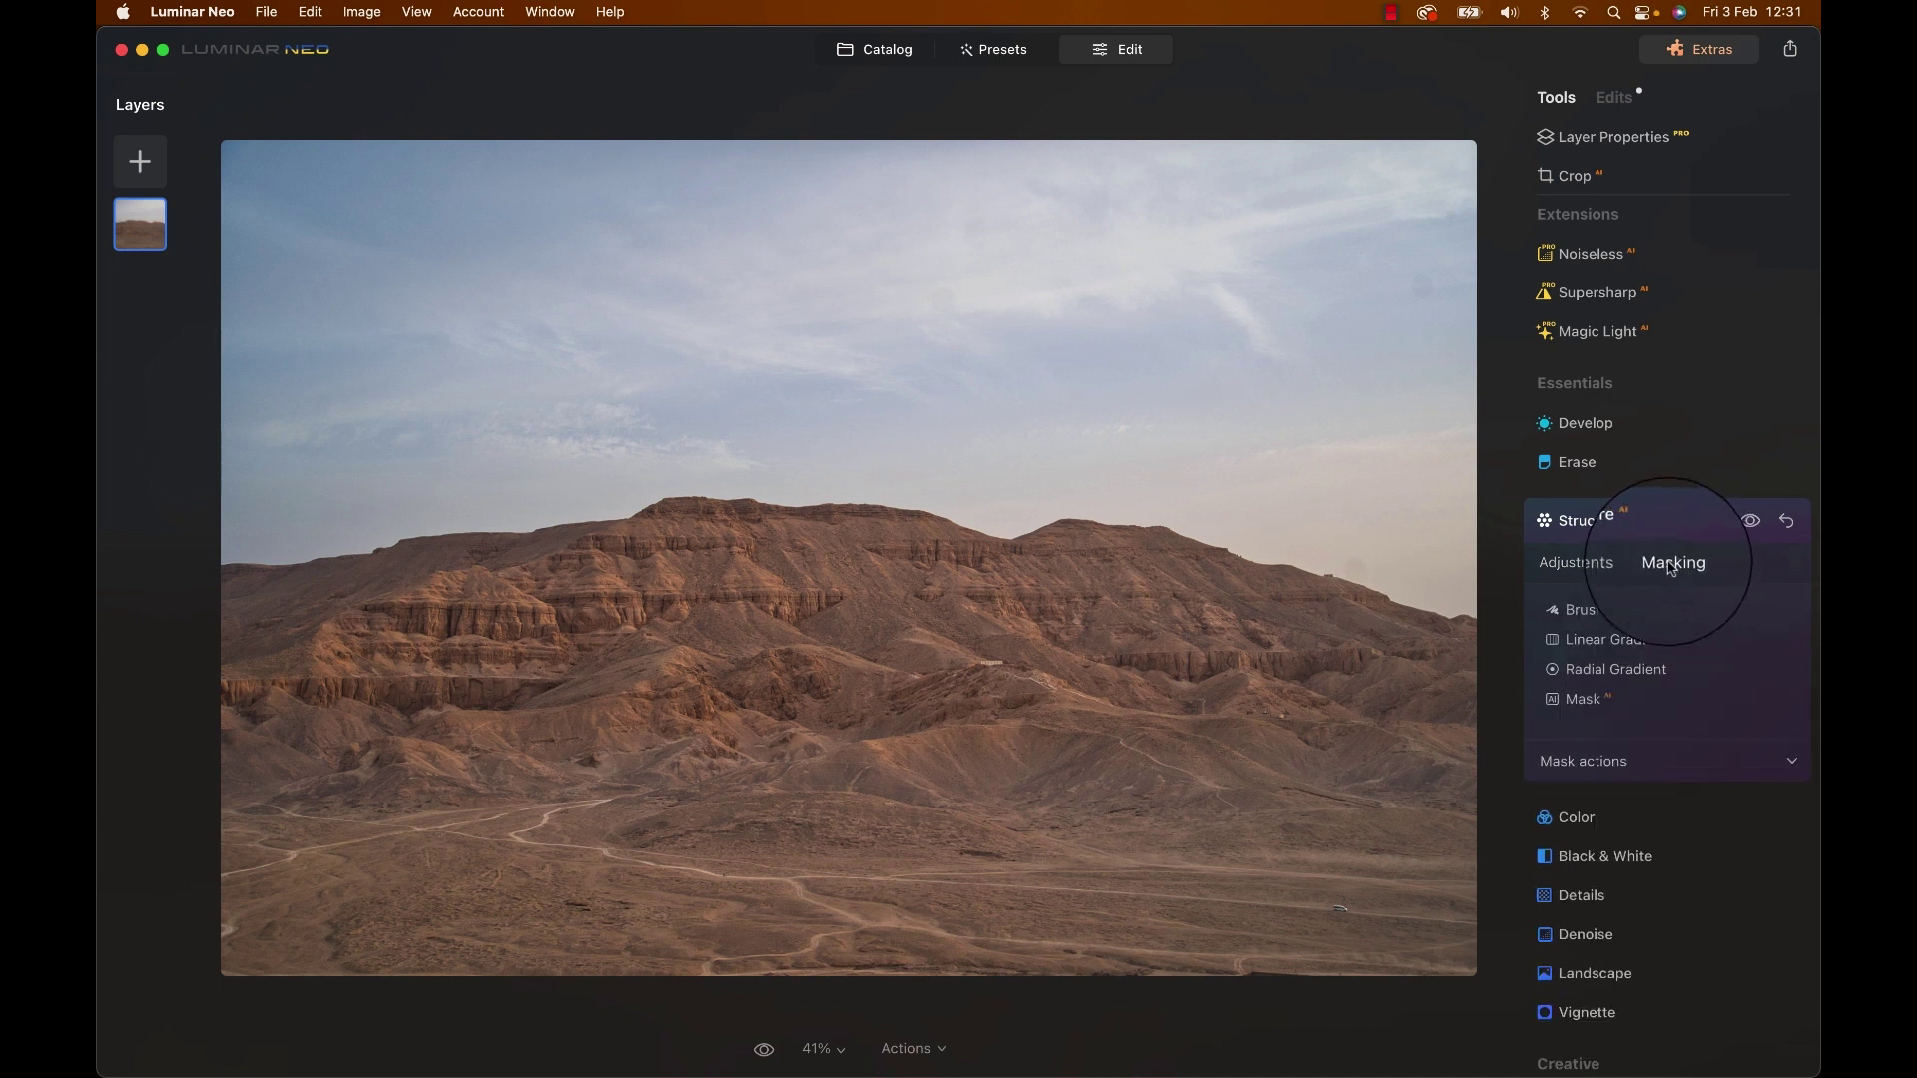
{"action": "left_click", "coordinate": [1595, 611]}
{"action": "left_click_drag", "start_coordinate": [419, 658], "coordinate": [1288, 668]}
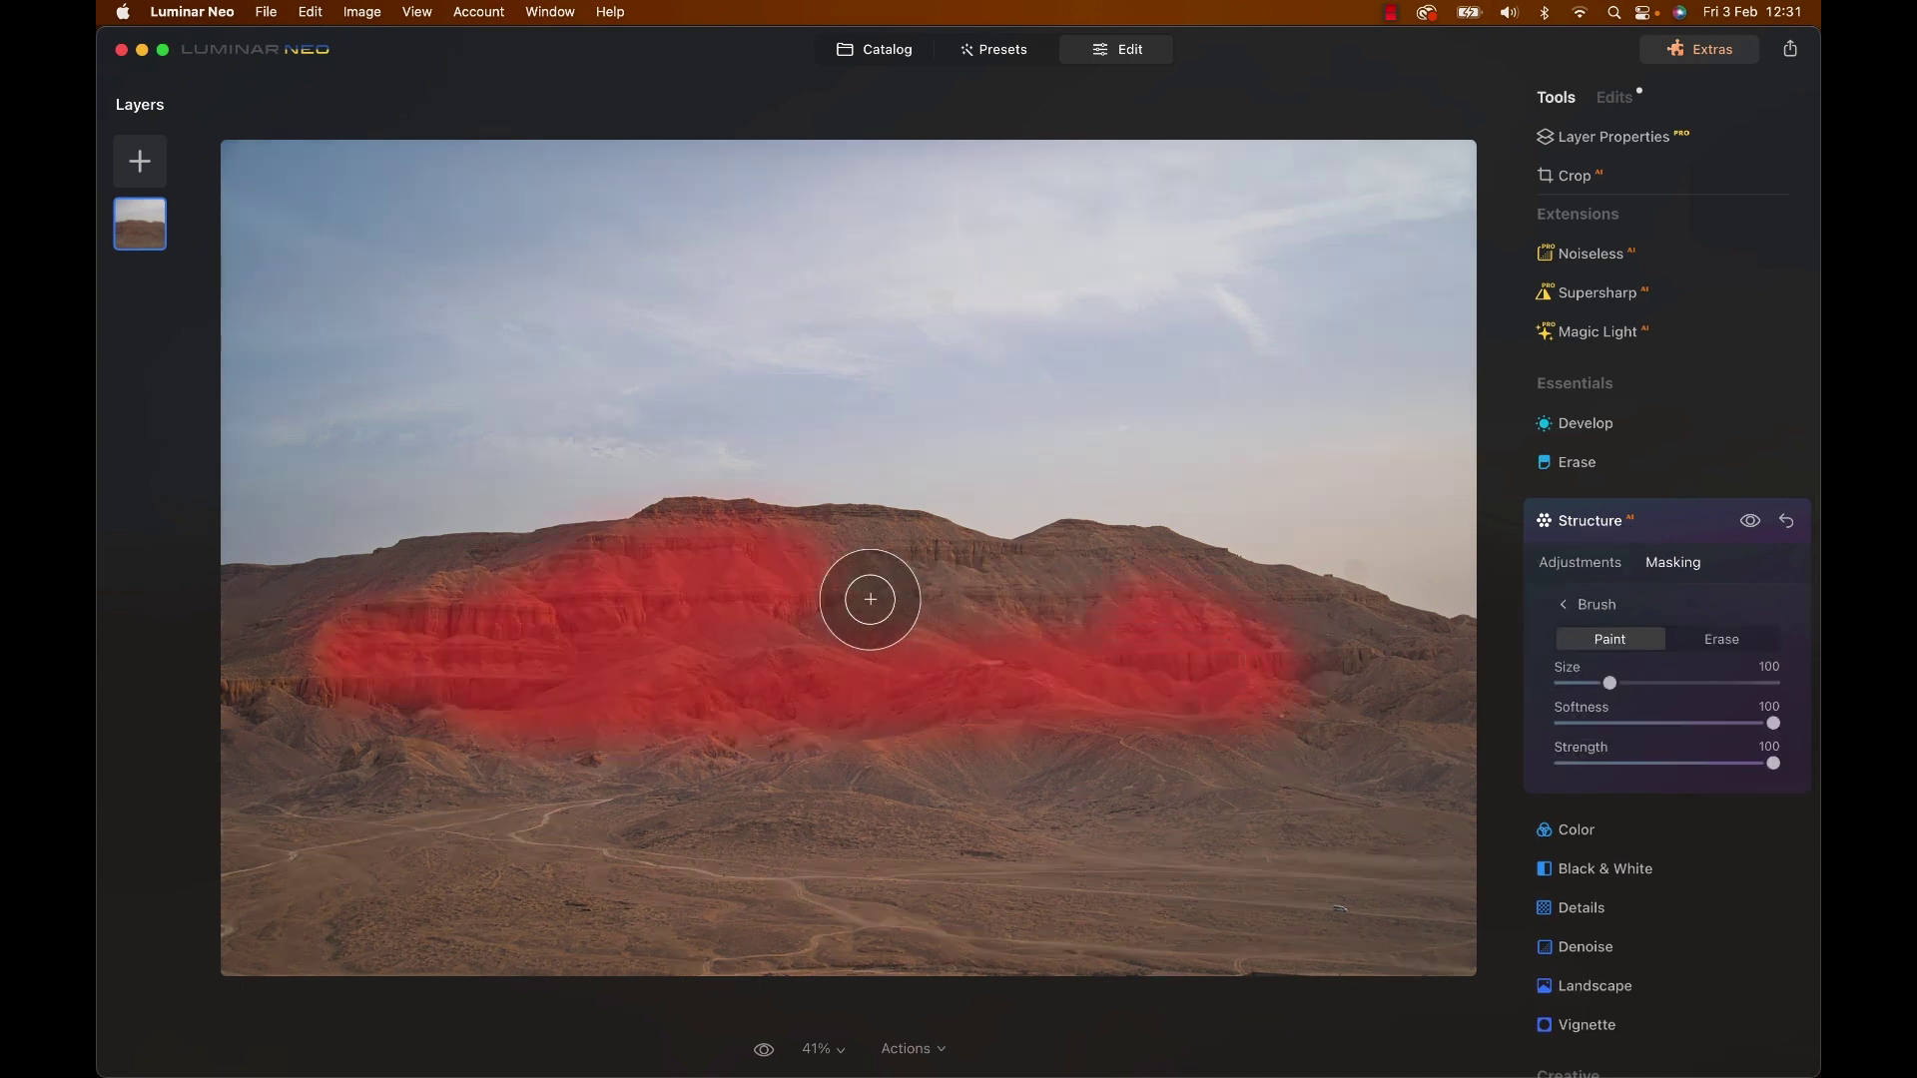
{"action": "left_click", "coordinate": [1753, 523]}
{"action": "left_click", "coordinate": [1753, 523]}
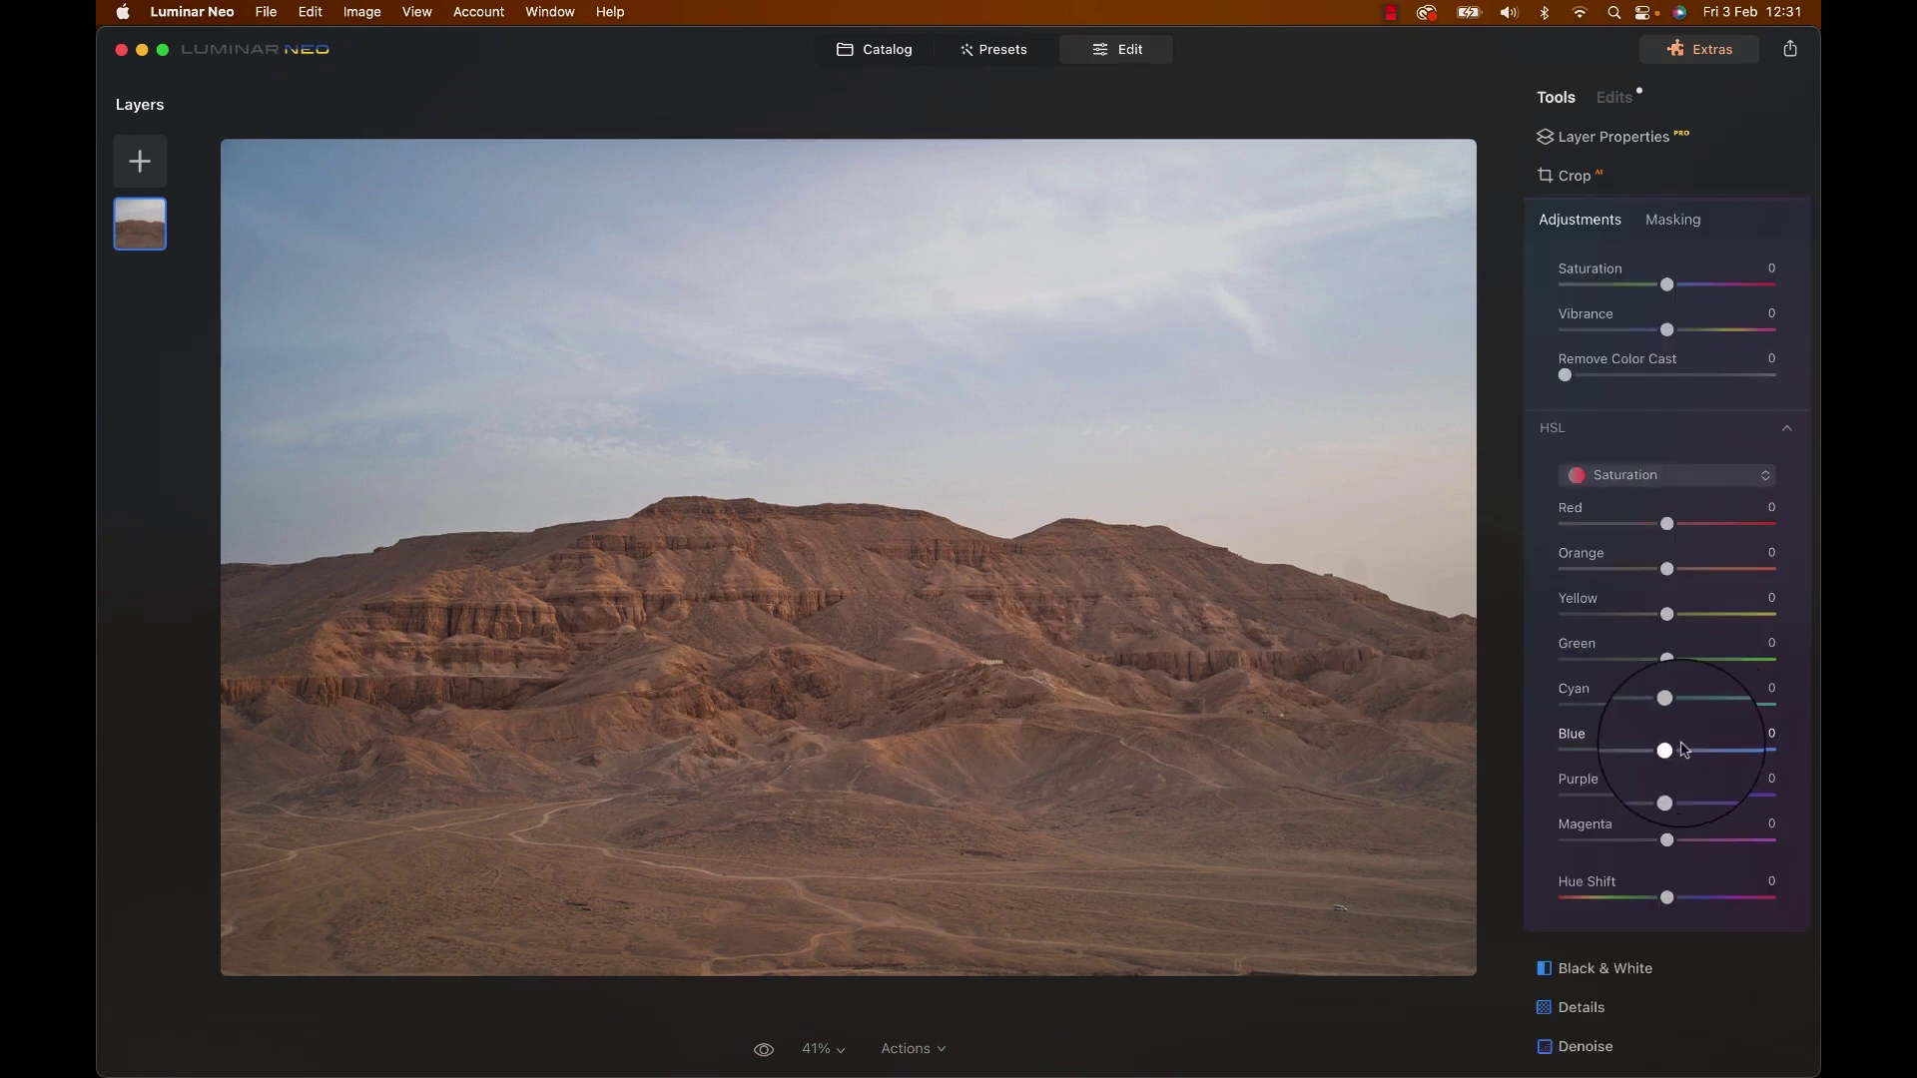
Raise HSL Blue saturation to 28 and Orange saturation, set Shadows Balance 64, and lower Exposure to -0.68
{"action": "mouse_move", "coordinate": [1677, 764]}
{"action": "left_mouse_down"}
{"action": "mouse_move", "coordinate": [1759, 754]}
{"action": "mouse_move", "coordinate": [1741, 755]}
{"action": "left_mouse_up"}
{"action": "left_click_drag", "start_coordinate": [1664, 611], "coordinate": [1687, 614]}
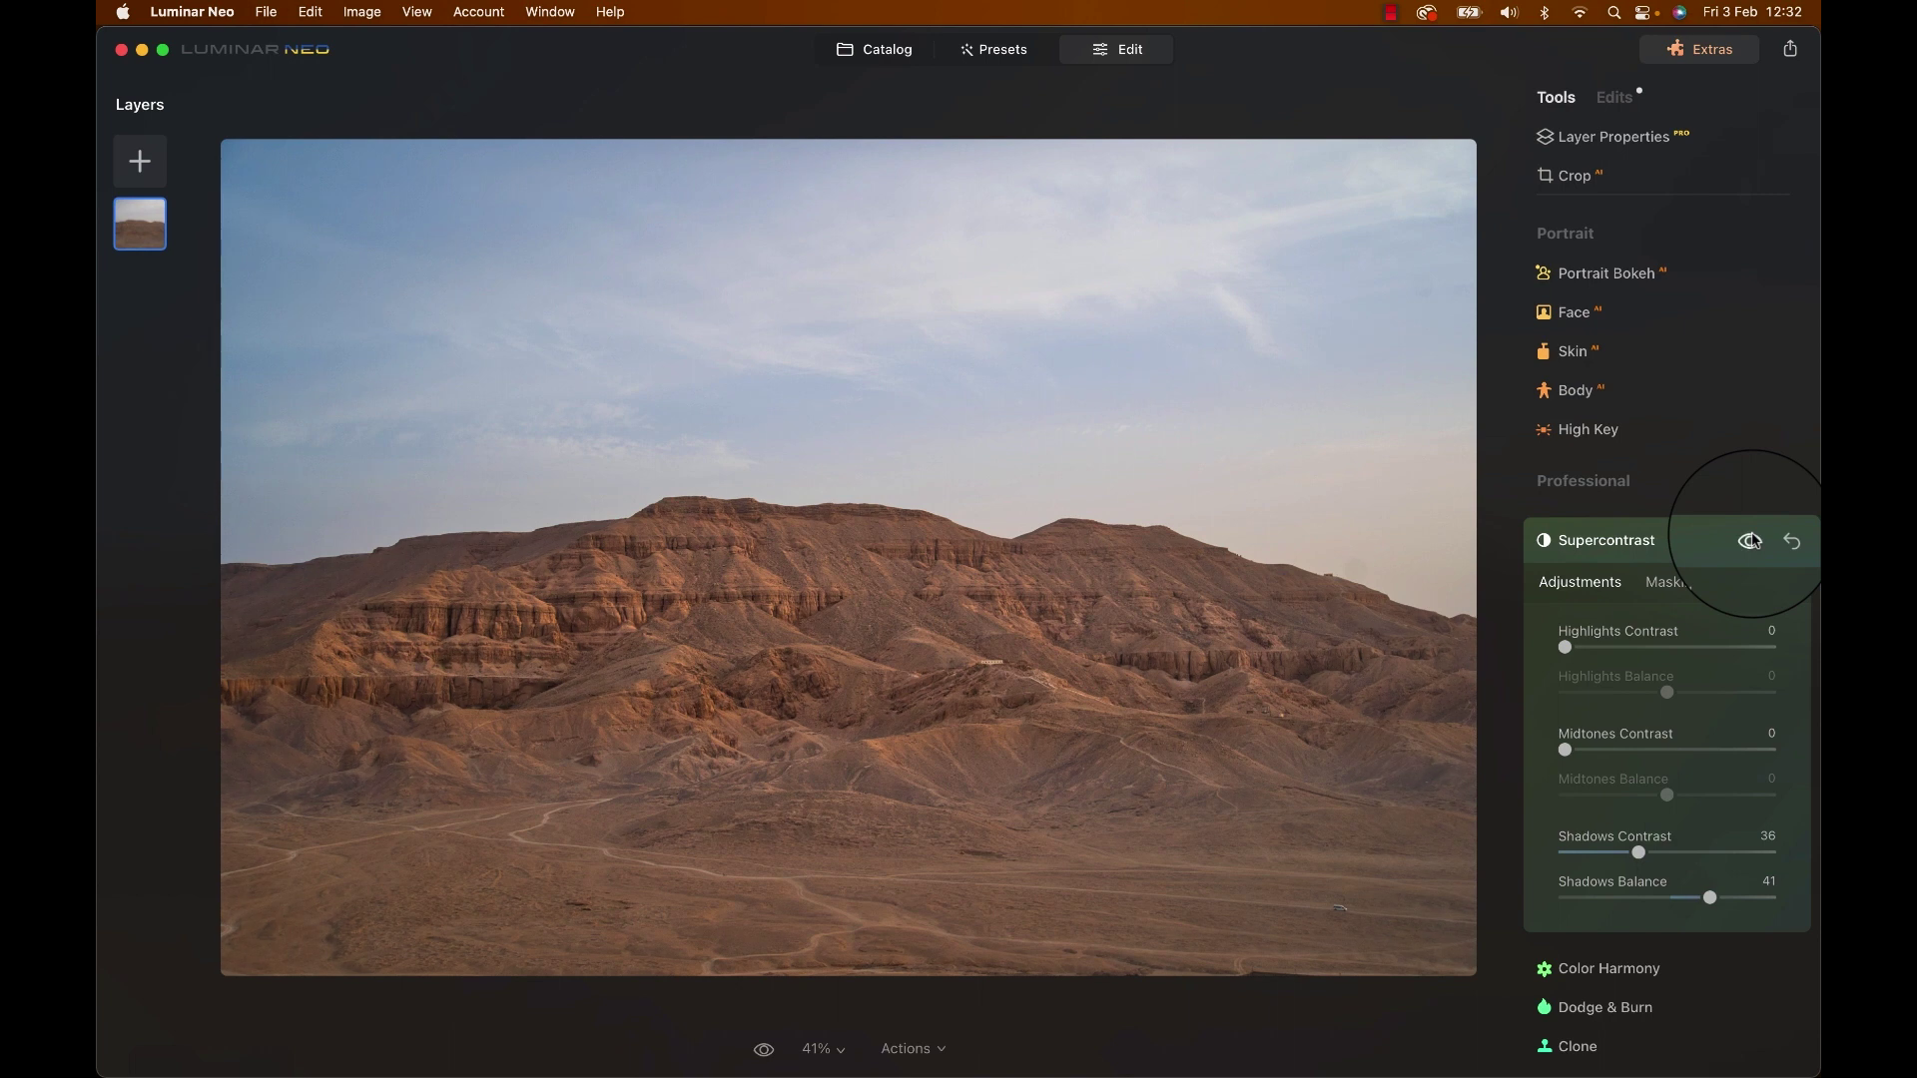
{"action": "left_click_drag", "start_coordinate": [1710, 898], "coordinate": [1721, 900]}
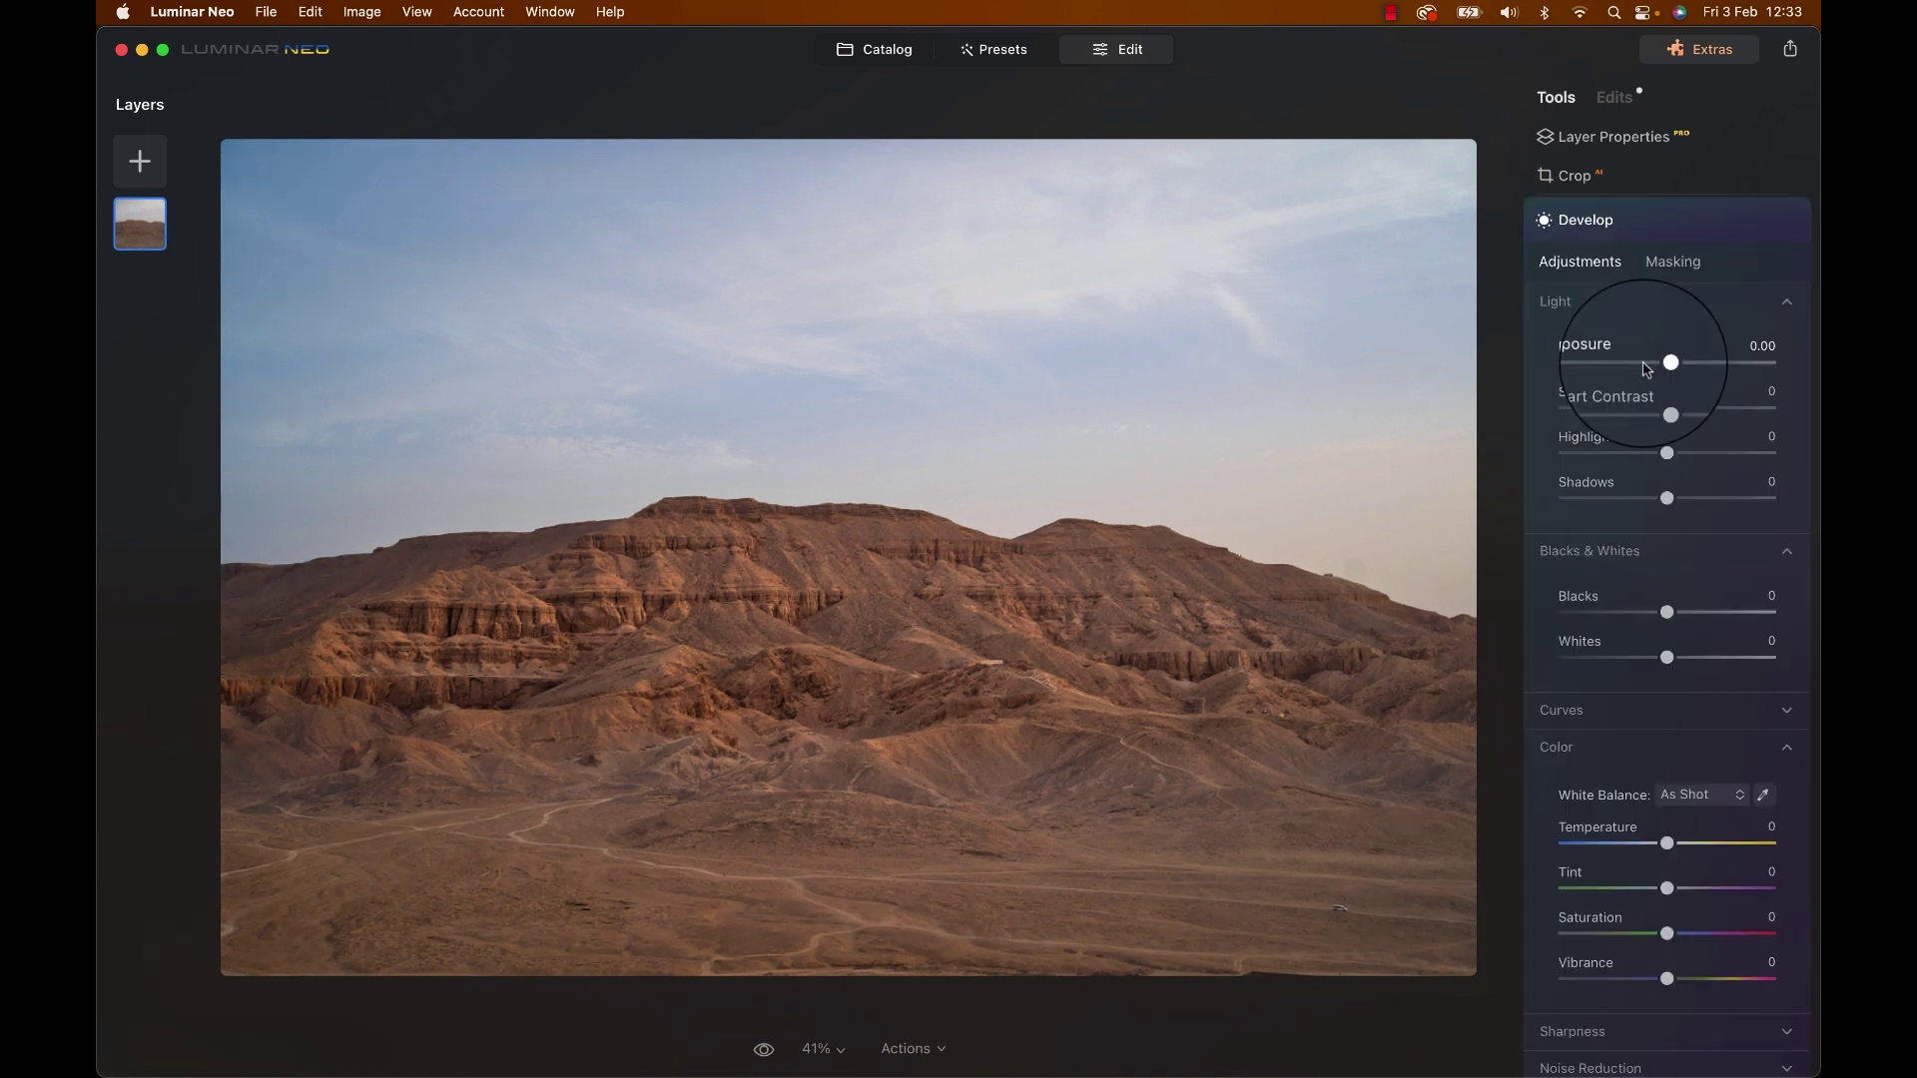
{"action": "left_click_drag", "start_coordinate": [1681, 363], "coordinate": [1653, 363]}
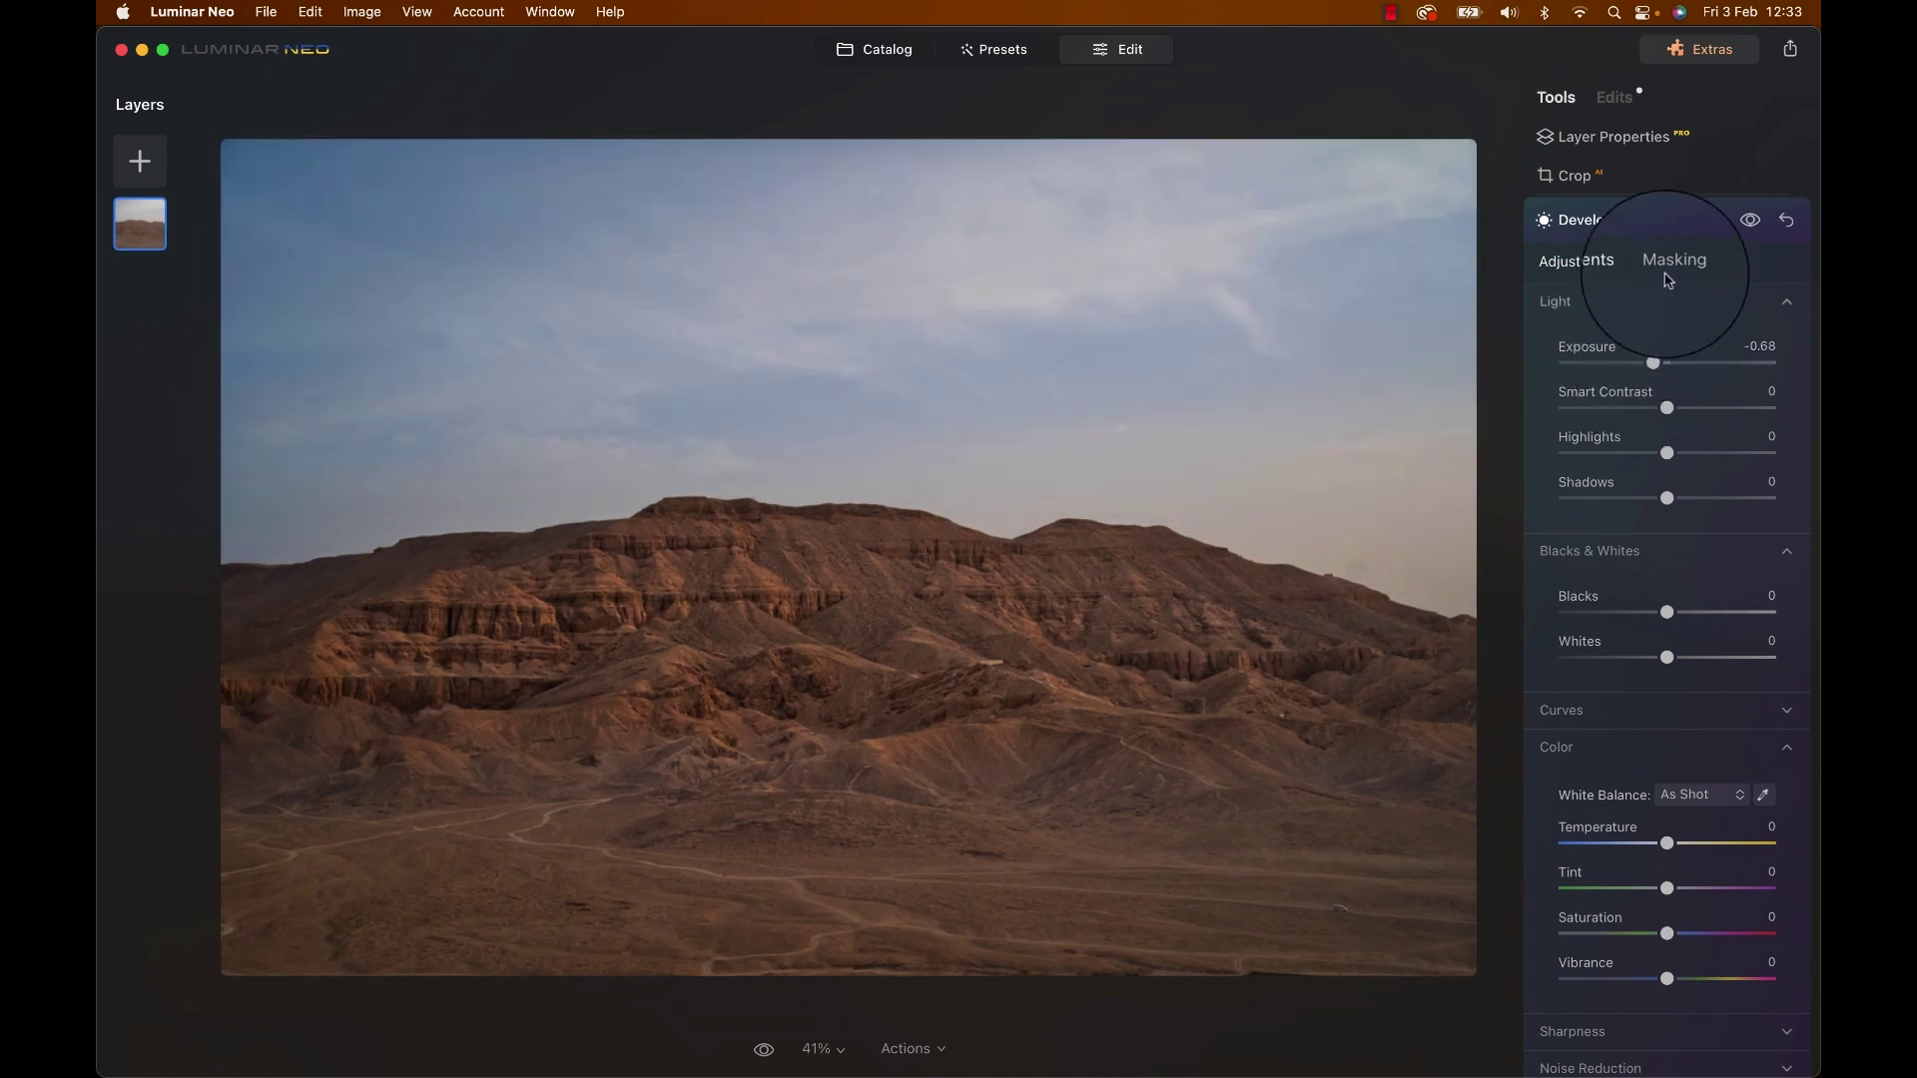
Restrict the Develop exposure to a linear gradient mask, then apply a free-ratio wide crop trimming sky and foreground
{"action": "left_click", "coordinate": [1667, 279]}
{"action": "left_click", "coordinate": [1598, 338]}
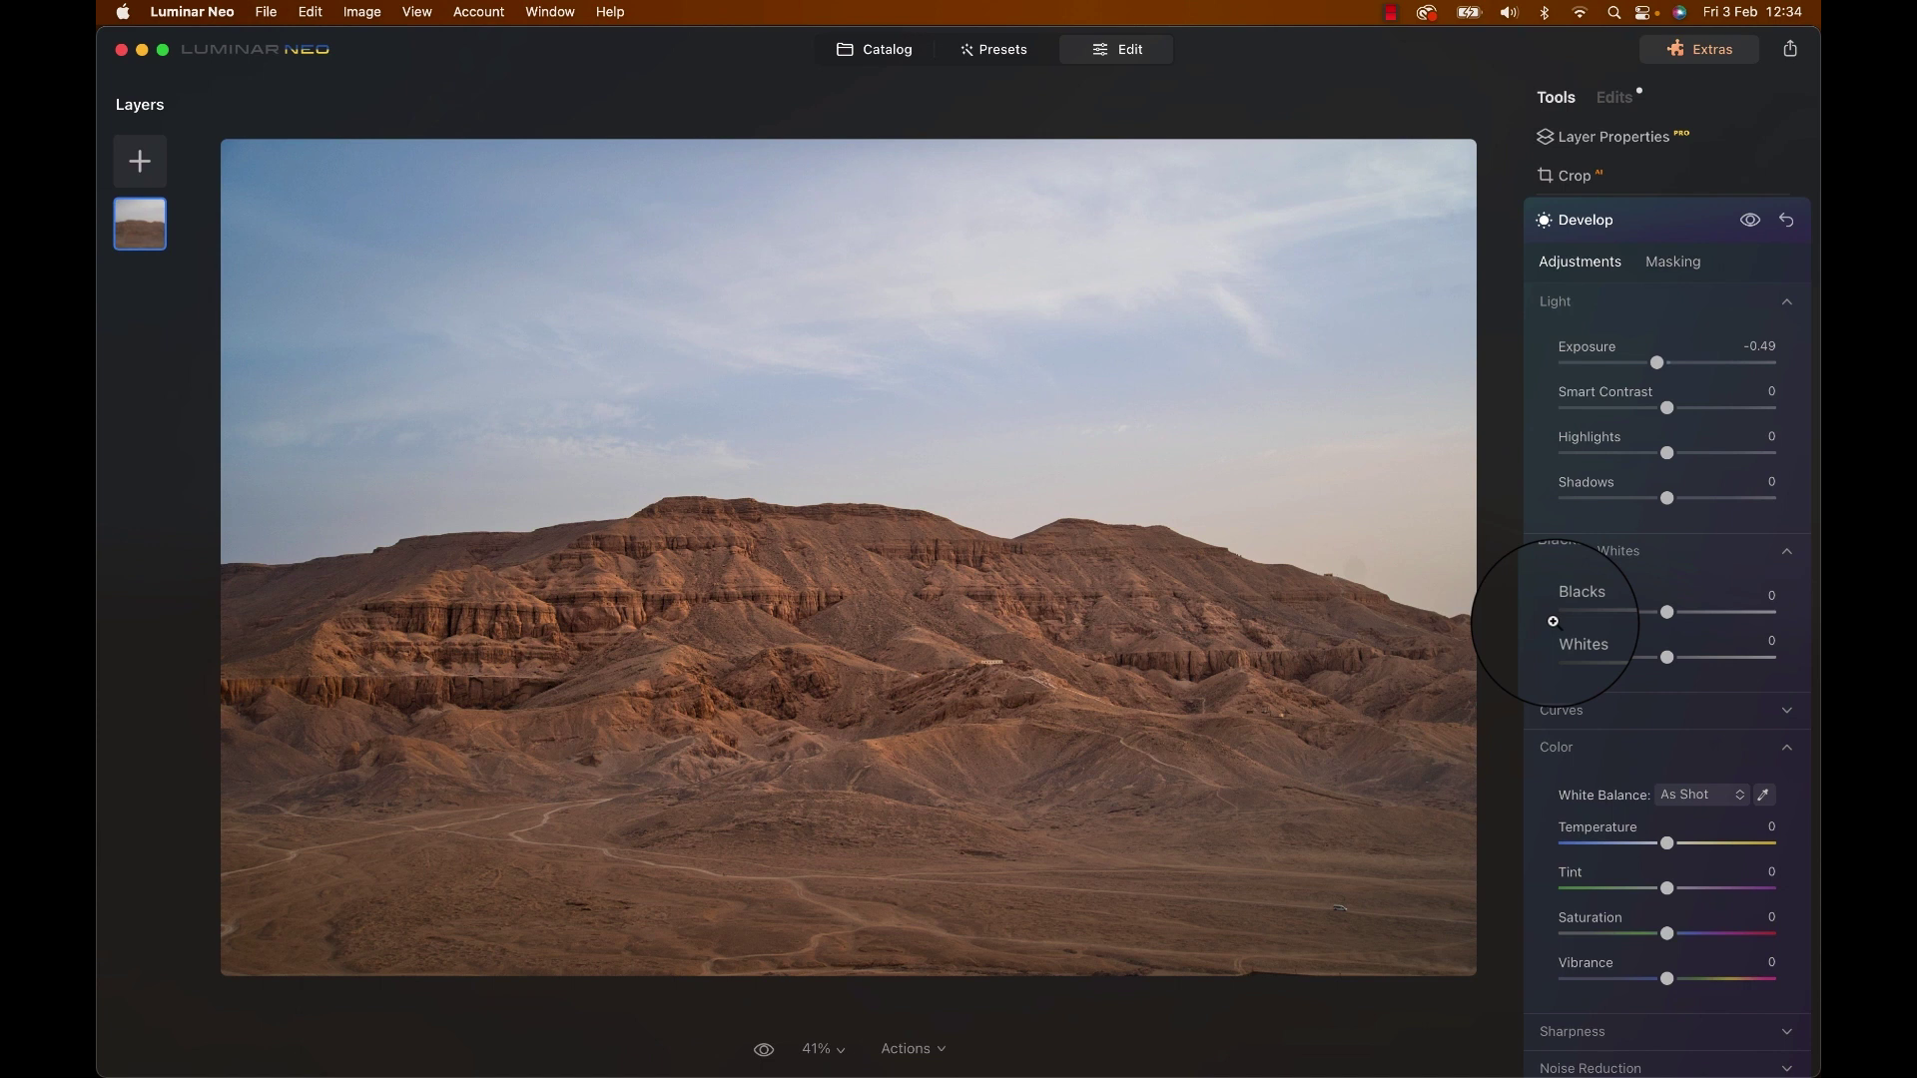
{"action": "left_click", "coordinate": [1574, 174]}
{"action": "left_click", "coordinate": [1652, 264]}
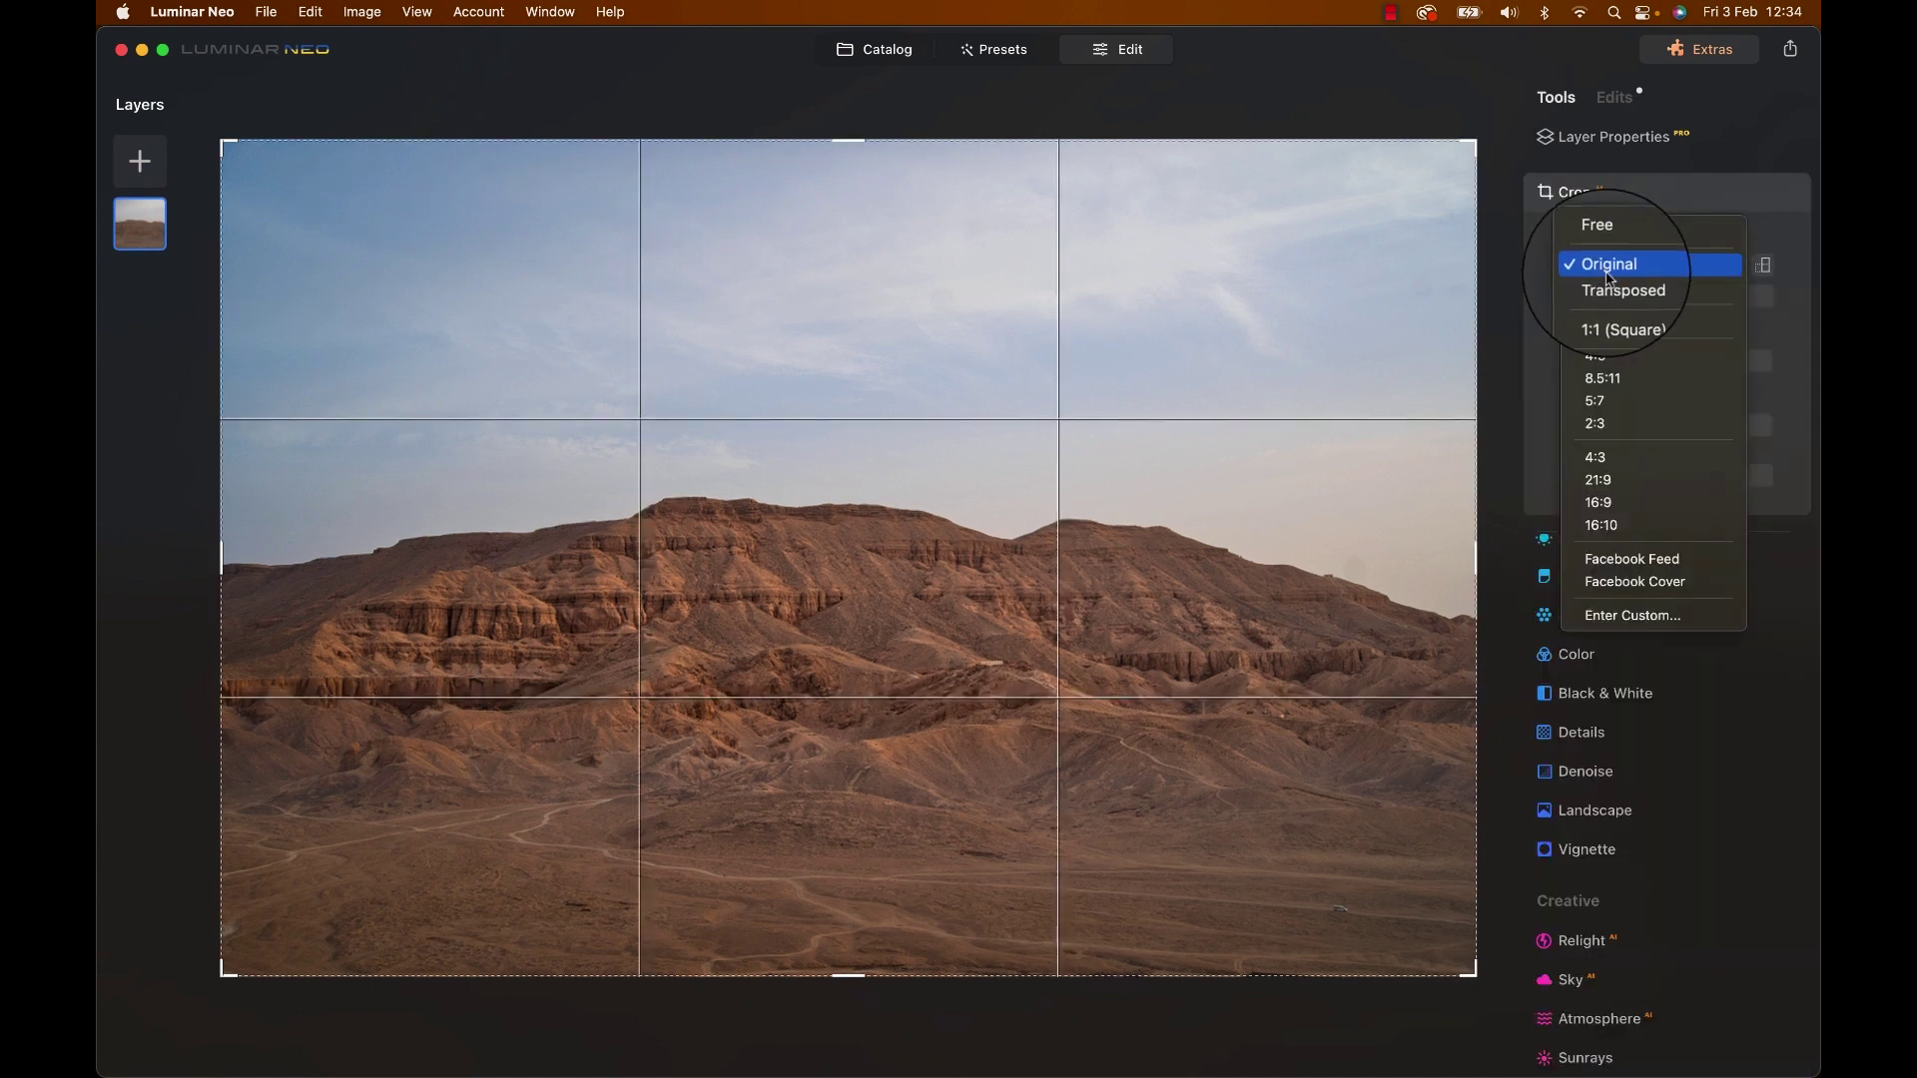
{"action": "left_click", "coordinate": [1587, 224]}
{"action": "left_click_drag", "start_coordinate": [855, 141], "coordinate": [854, 243]}
{"action": "left_click_drag", "start_coordinate": [848, 898], "coordinate": [845, 869]}
{"action": "left_click", "coordinate": [763, 1053]}
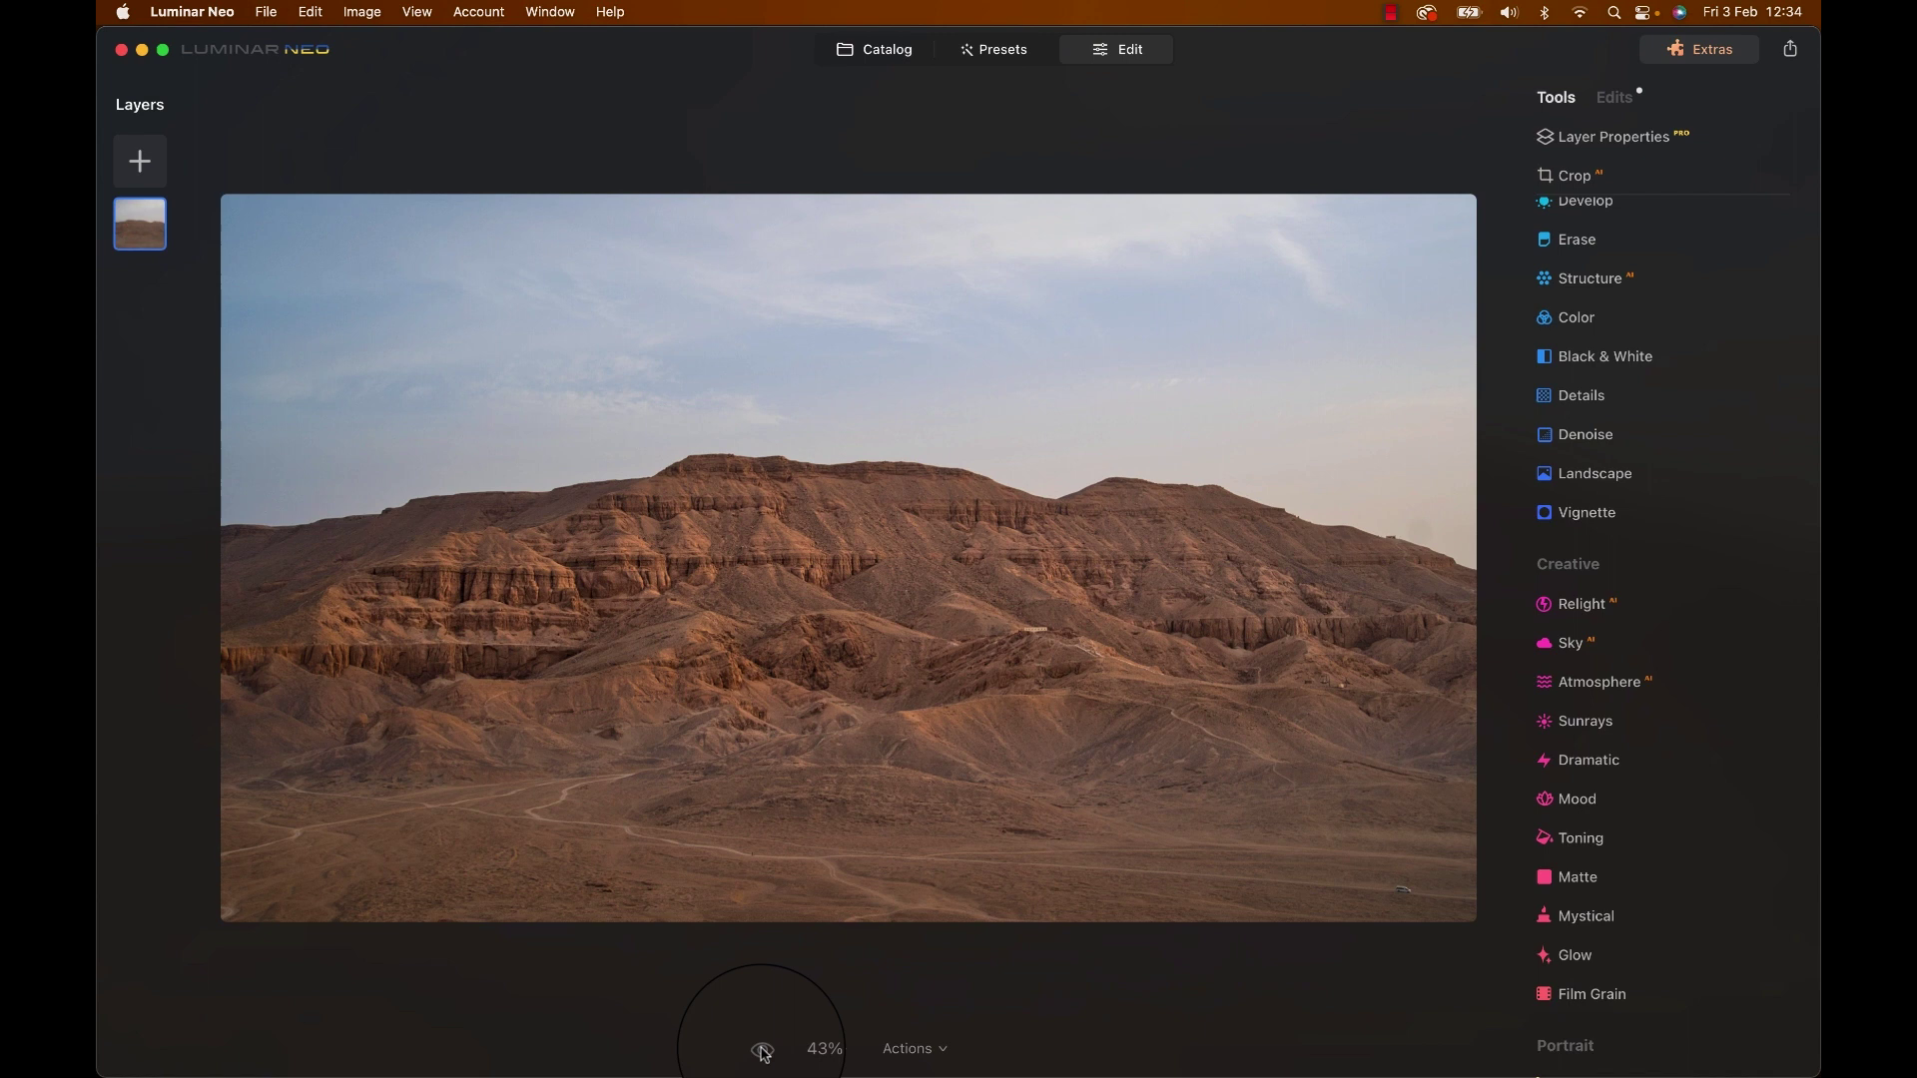
{"action": "left_click", "coordinate": [764, 1053]}
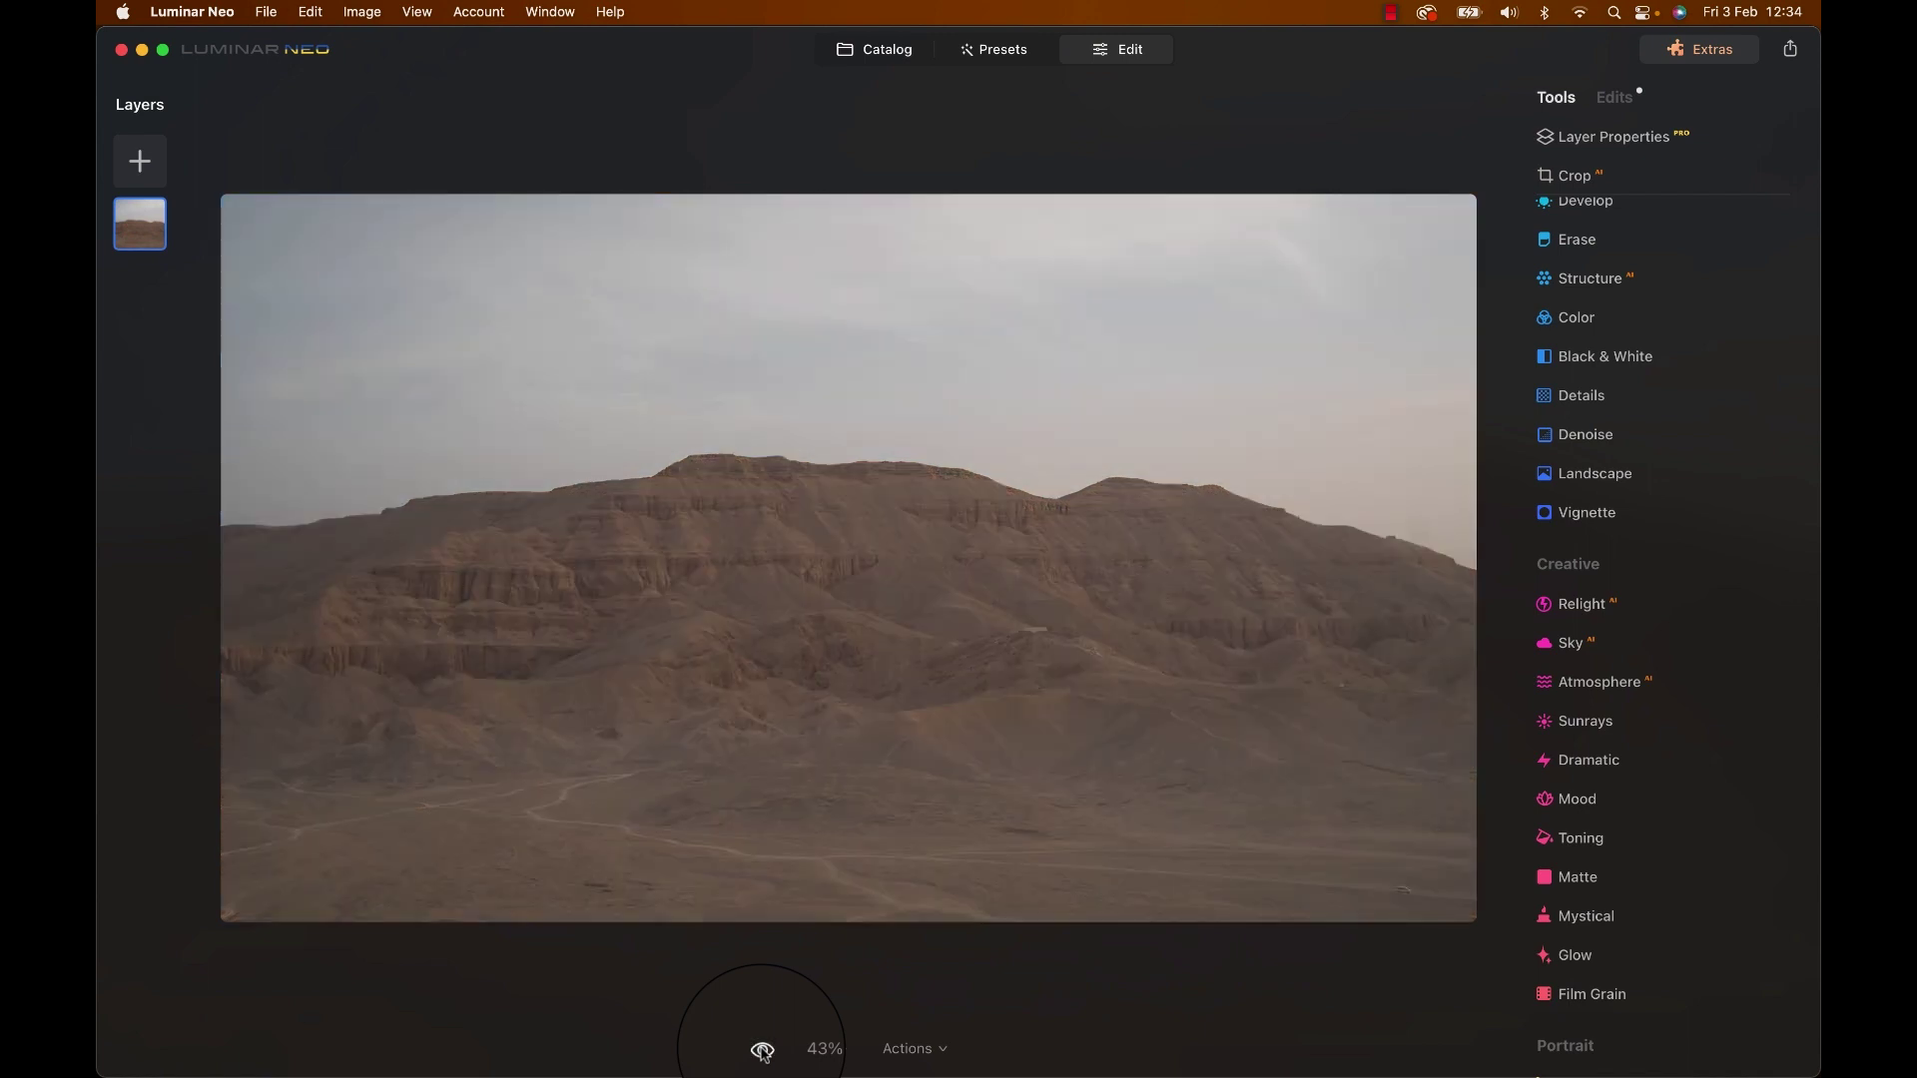
{"action": "left_click", "coordinate": [761, 1051]}
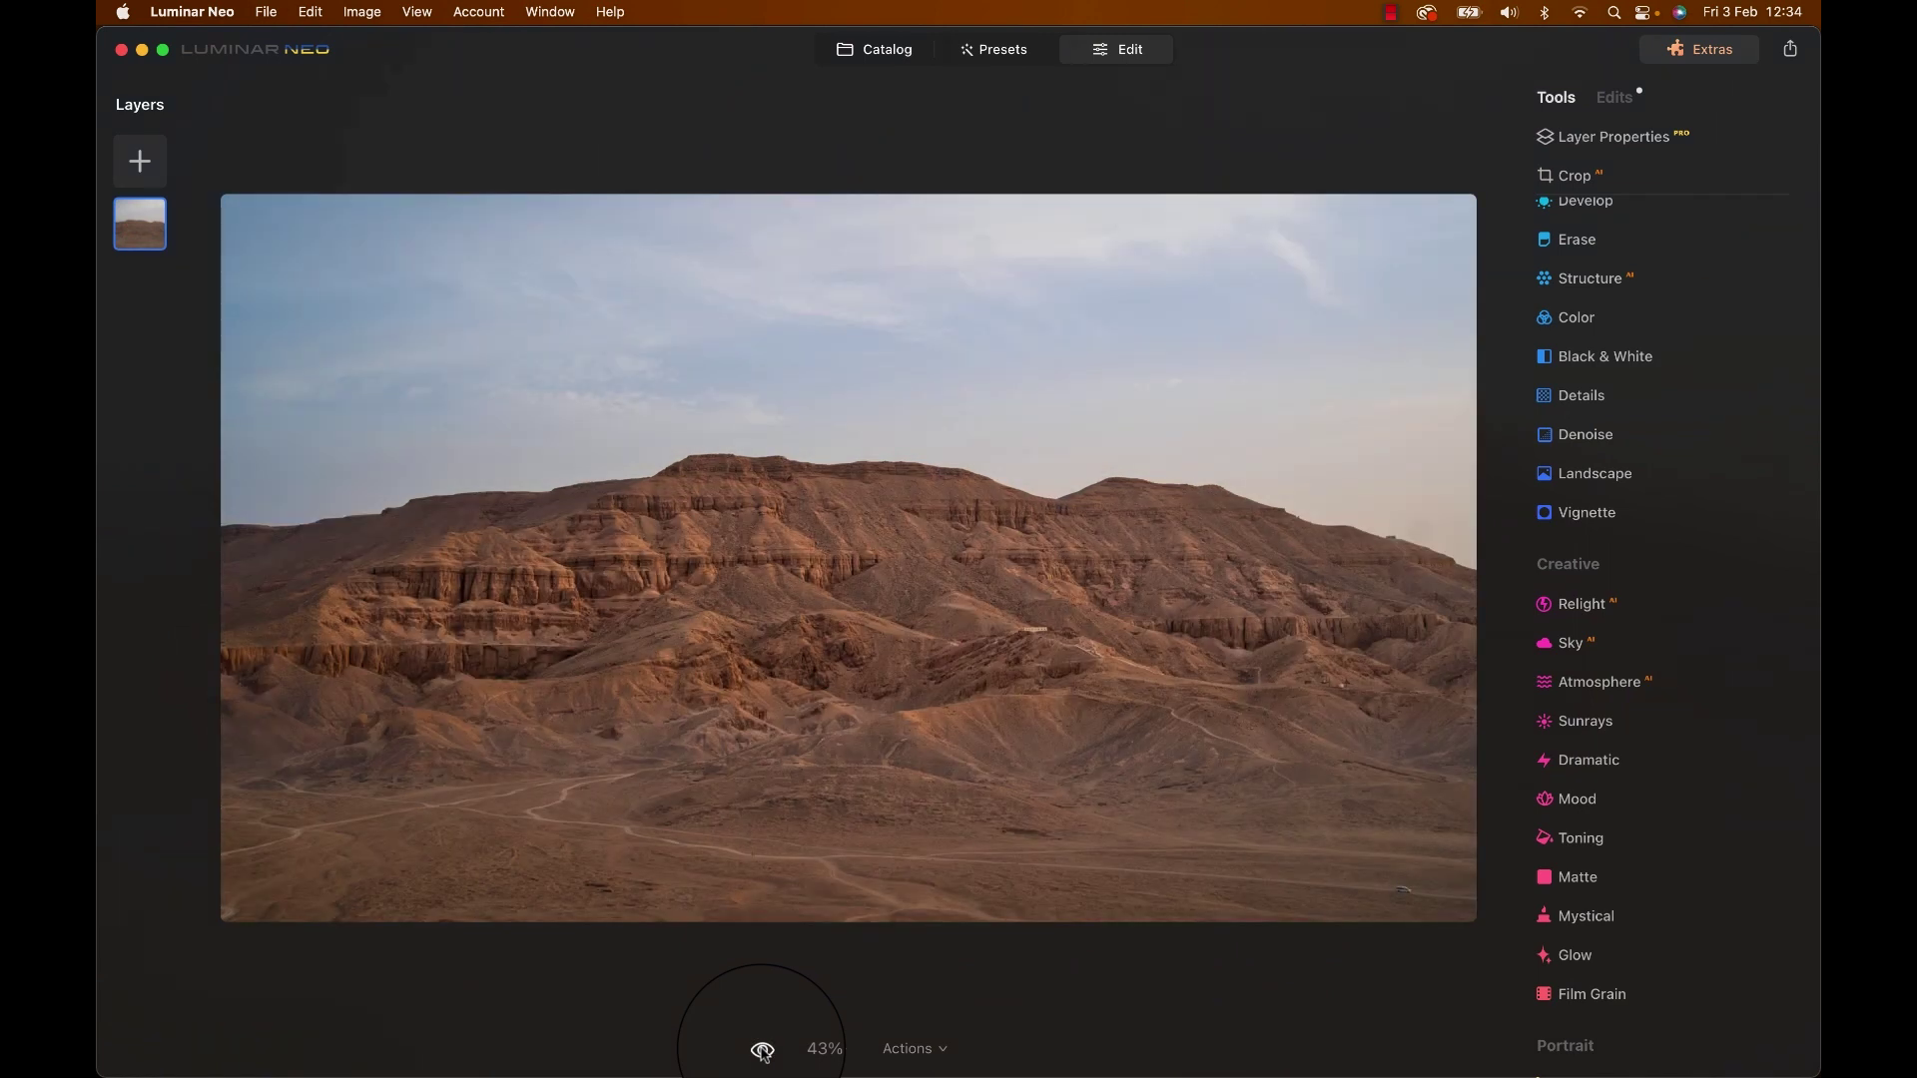
{"action": "left_click", "coordinate": [762, 1051]}
{"action": "left_click", "coordinate": [762, 1052]}
{"action": "left_click", "coordinate": [761, 1052]}
{"action": "left_click", "coordinate": [762, 1051]}
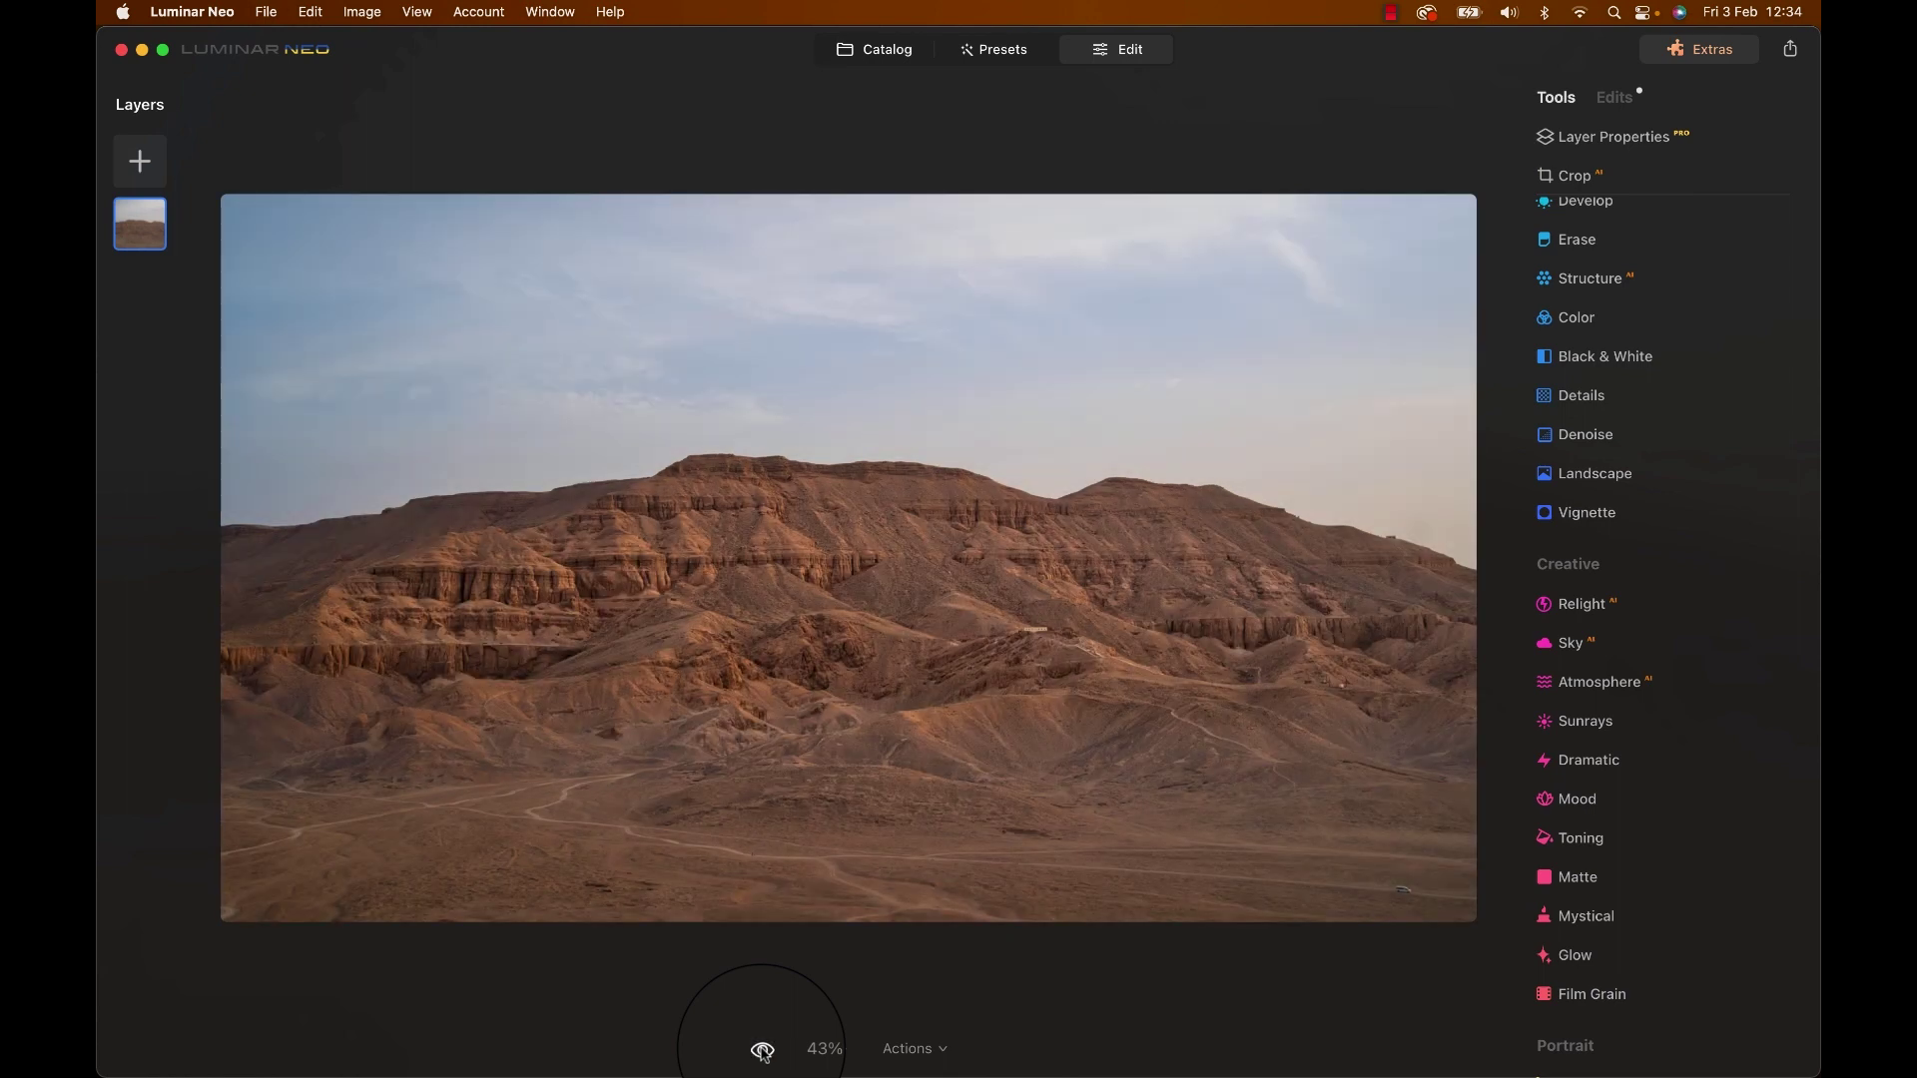